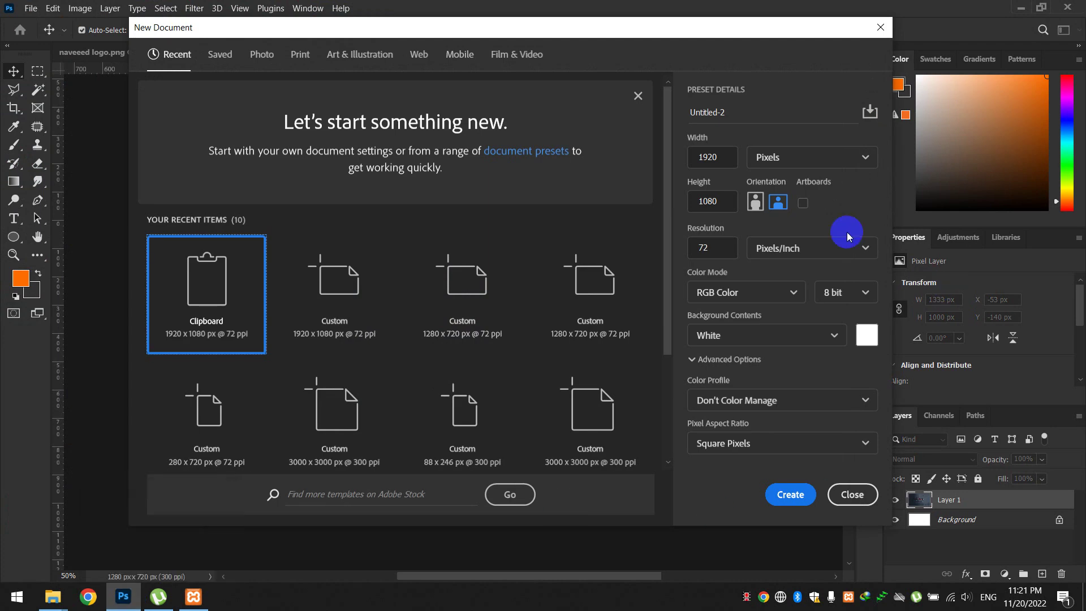
# Create a new 3000 × 3000 px document at 300 pixels per inch
pyautogui.click(720, 253)
pyautogui.press('BackSpace')
pyautogui.press('BackSpace')
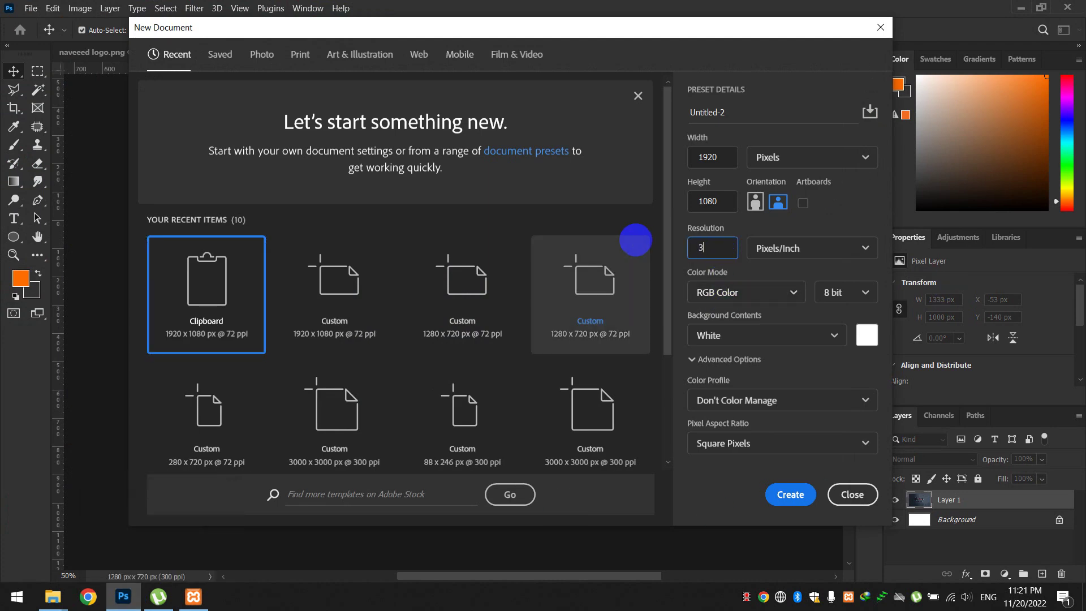
pyautogui.write('300')
pyautogui.doubleClick(717, 200)
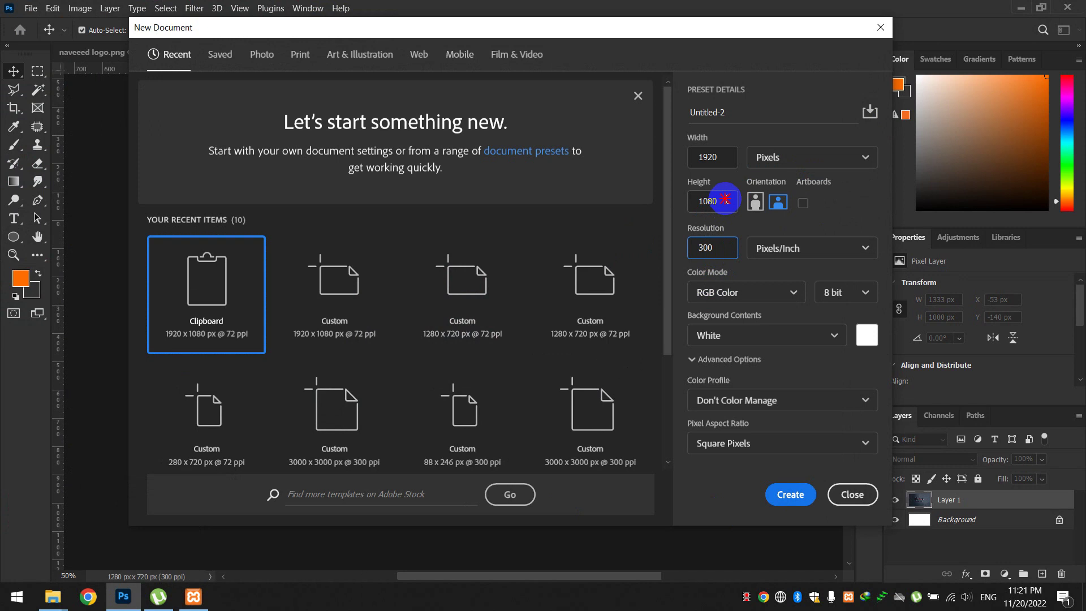
pyautogui.write('3000')
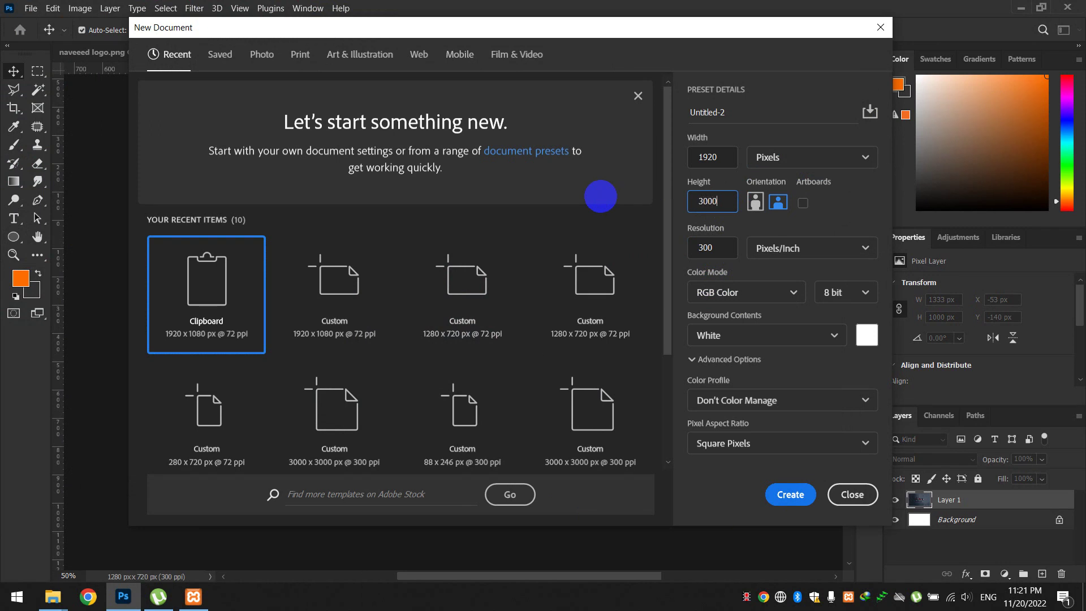
pyautogui.doubleClick(722, 153)
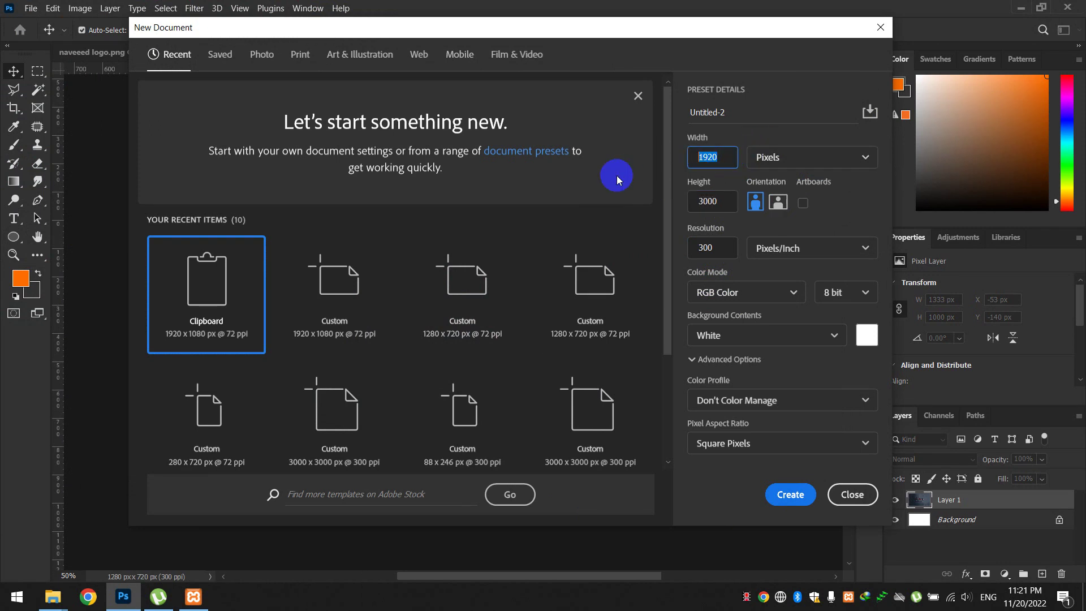
pyautogui.write('3000')
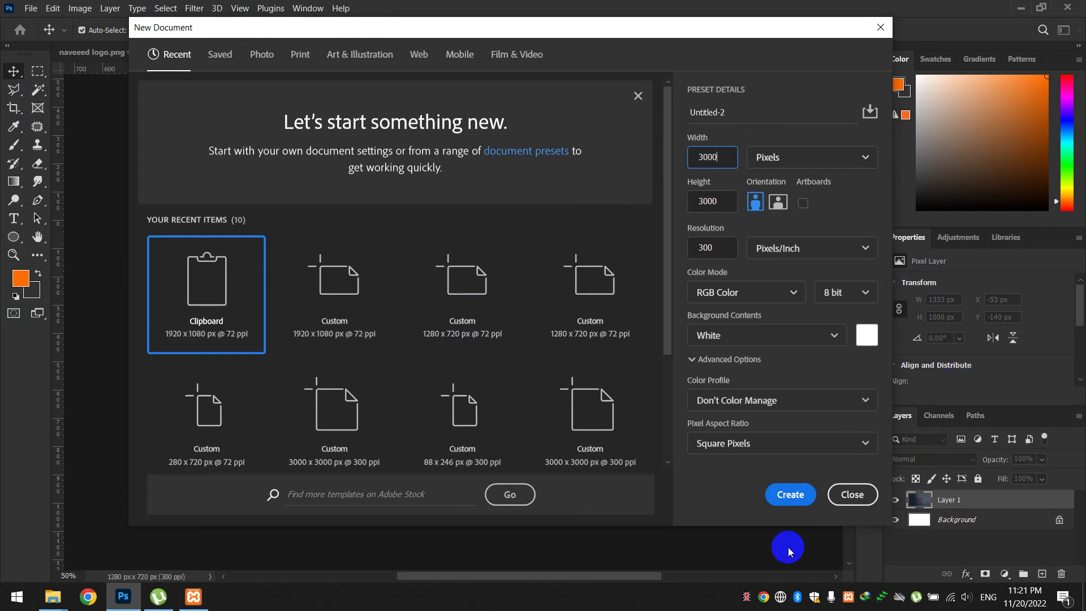
pyautogui.click(775, 505)
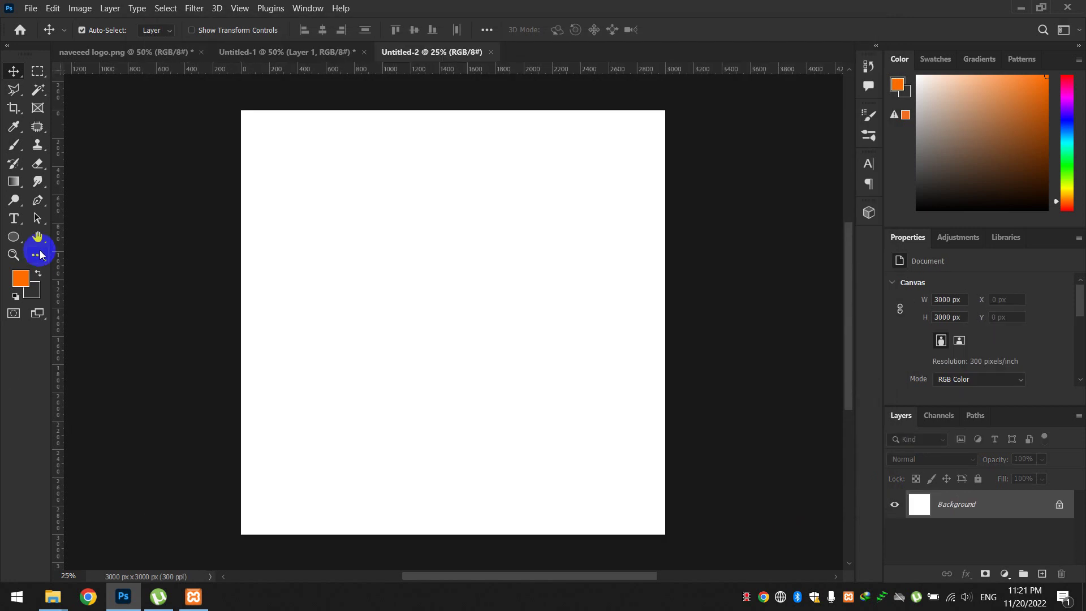
# Type 'Naveed' on the canvas in near-black #080707 at 257 px
pyautogui.click(14, 221)
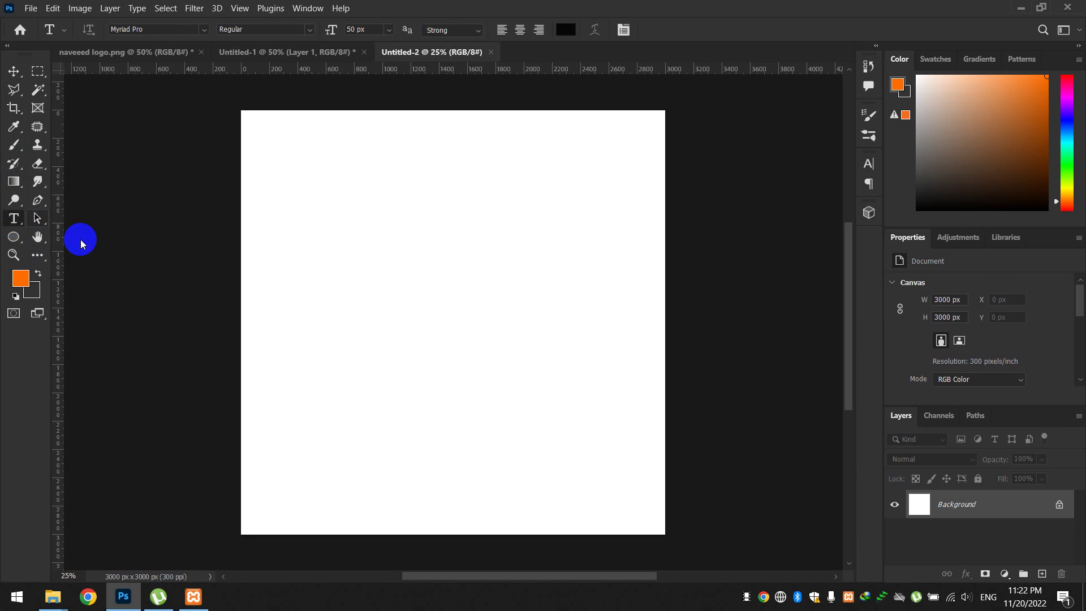
pyautogui.click(329, 404)
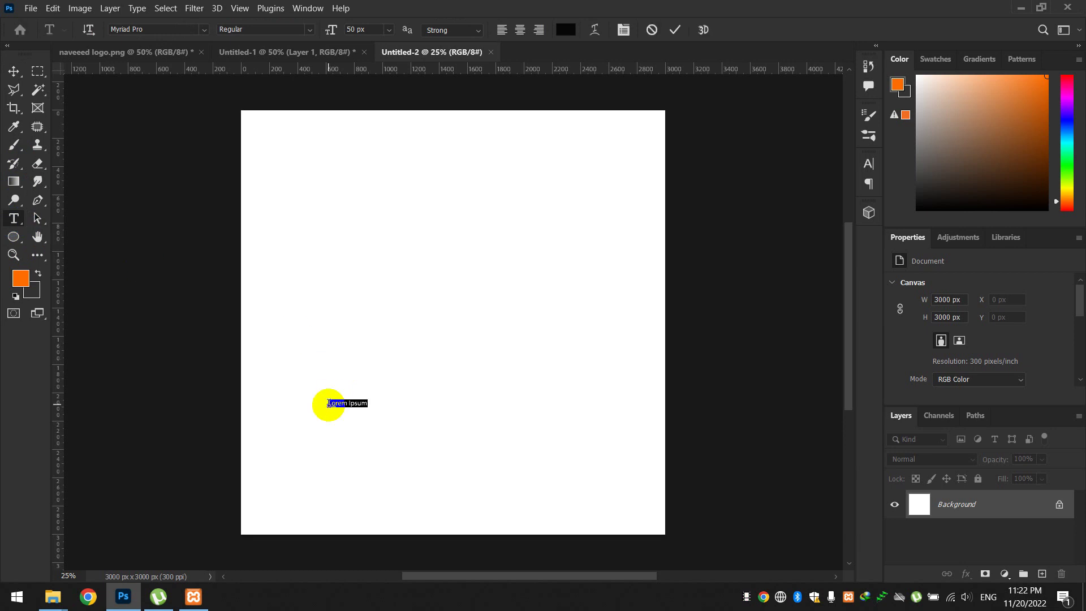
pyautogui.write('Nav')
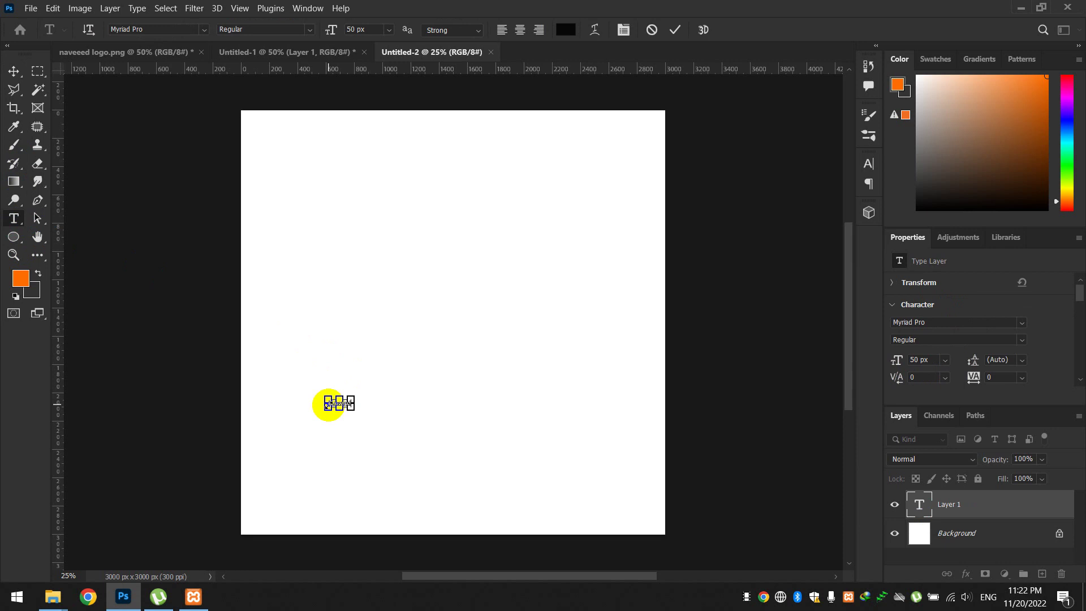
pyautogui.doubleClick(329, 404)
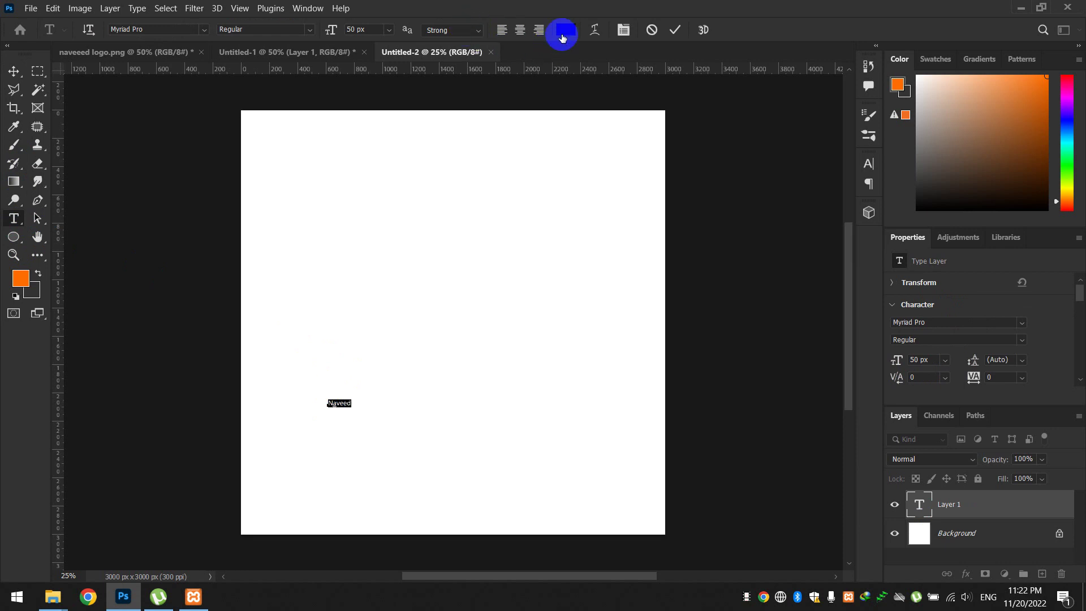
pyautogui.click(562, 38)
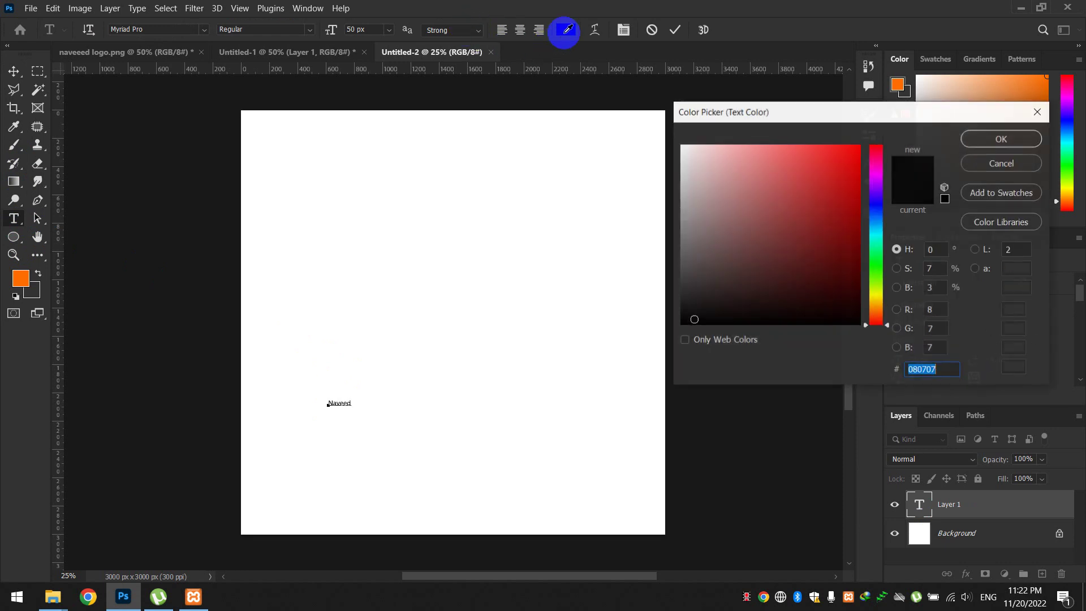
pyautogui.click(992, 146)
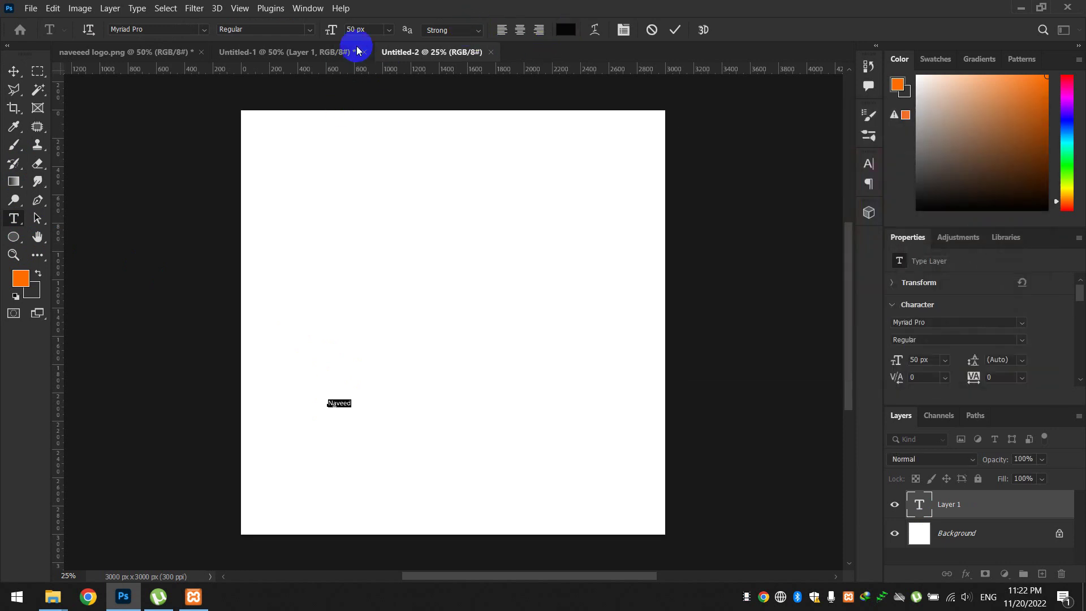
pyautogui.moveTo(328, 29); pyautogui.dragTo(477, 24)
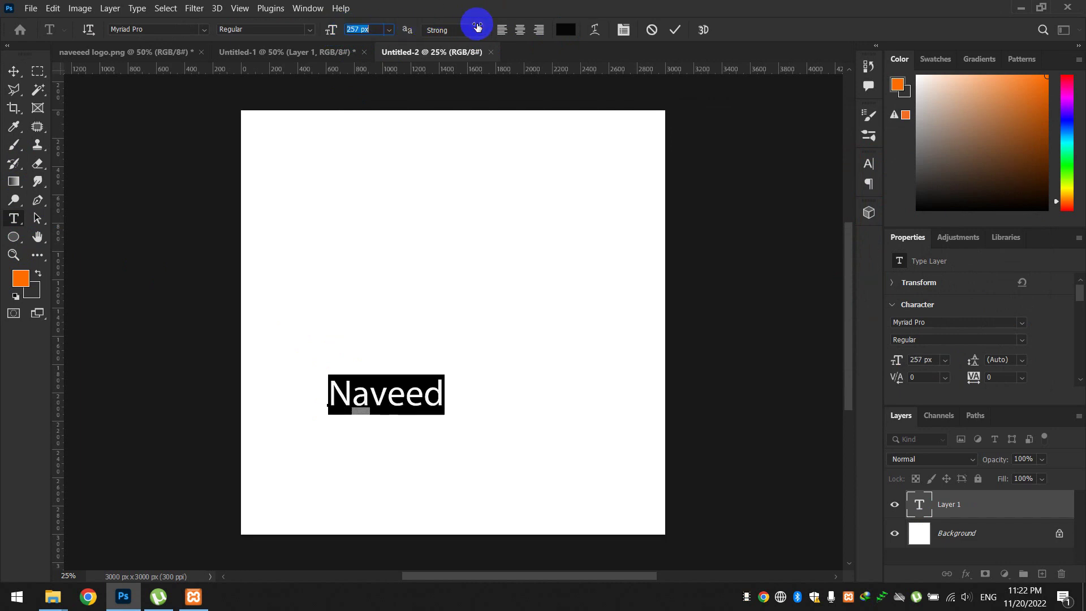
# Move the Naveed text toward the centre of the canvas
pyautogui.click(14, 71)
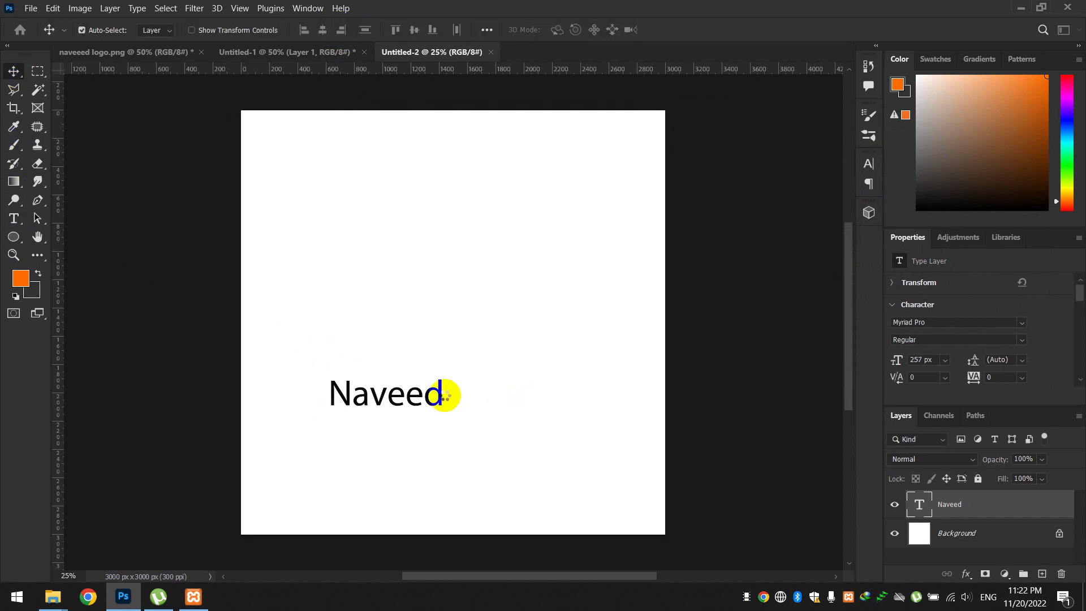
pyautogui.moveTo(441, 388); pyautogui.dragTo(496, 366)
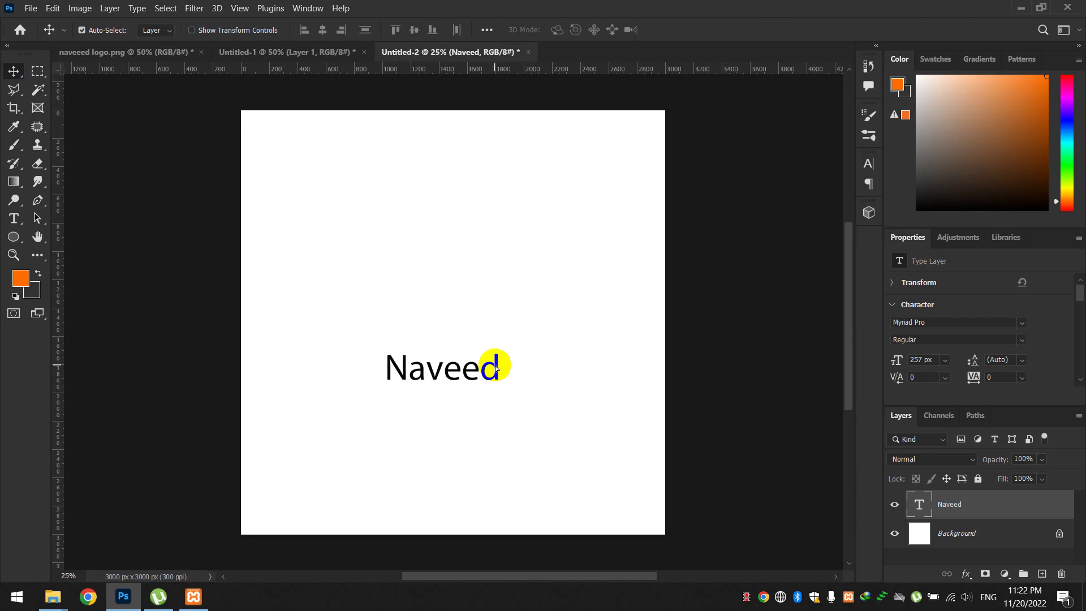
pyautogui.click(14, 240)
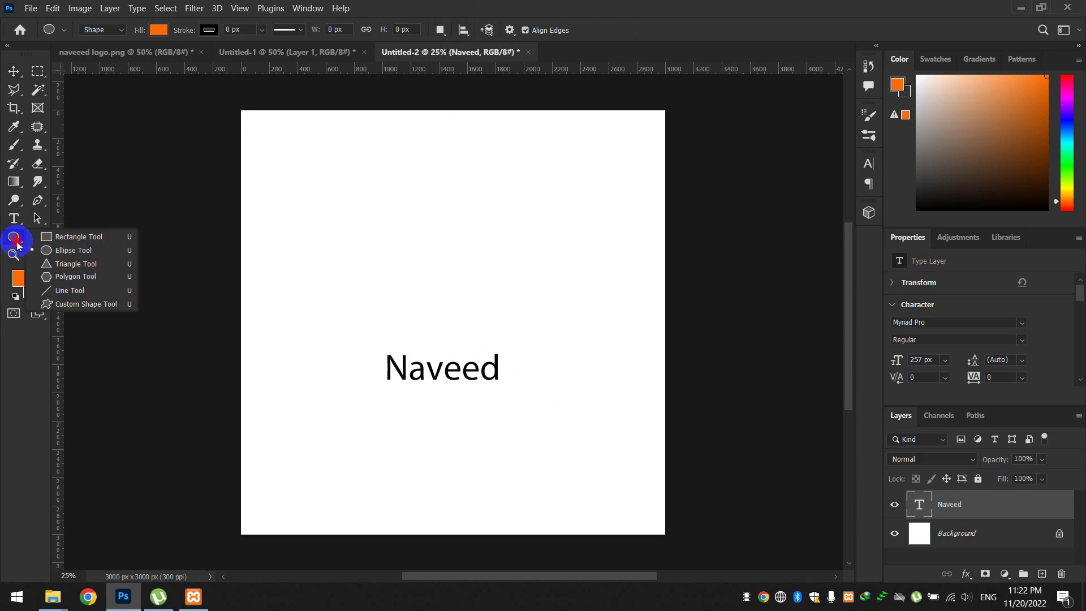
# Draw a tall narrow rectangle above the left end of Naveed and fill it orange
pyautogui.click(77, 243)
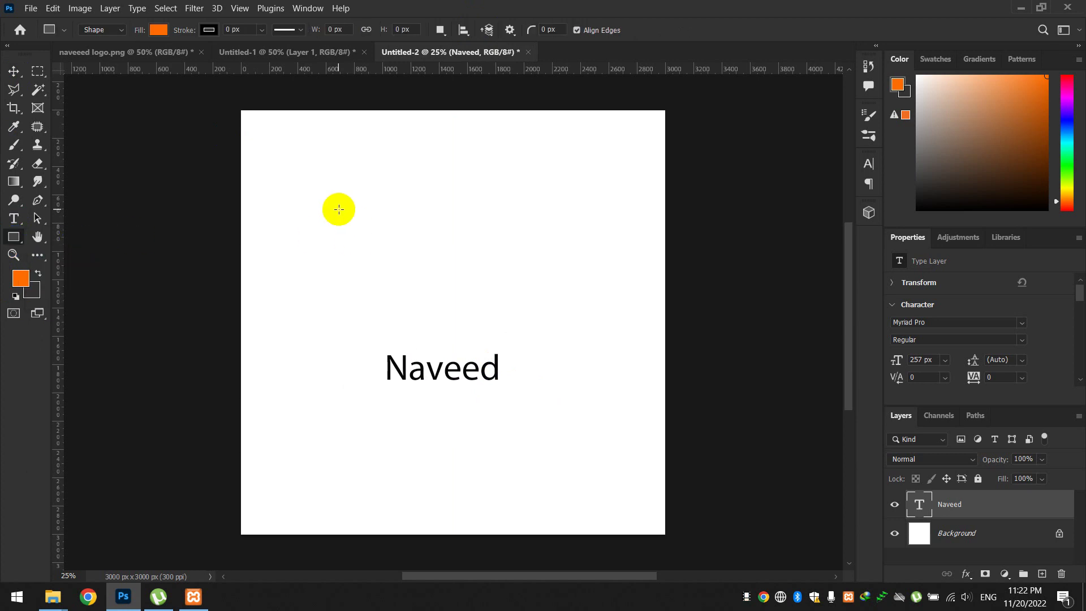
pyautogui.moveTo(338, 209); pyautogui.dragTo(362, 344)
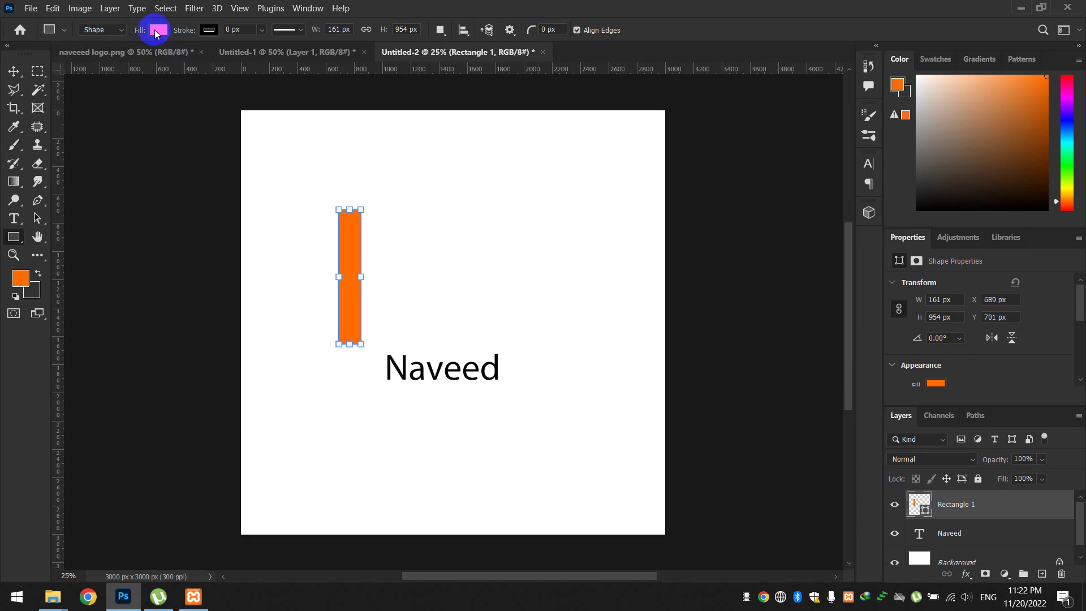
pyautogui.click(39, 273)
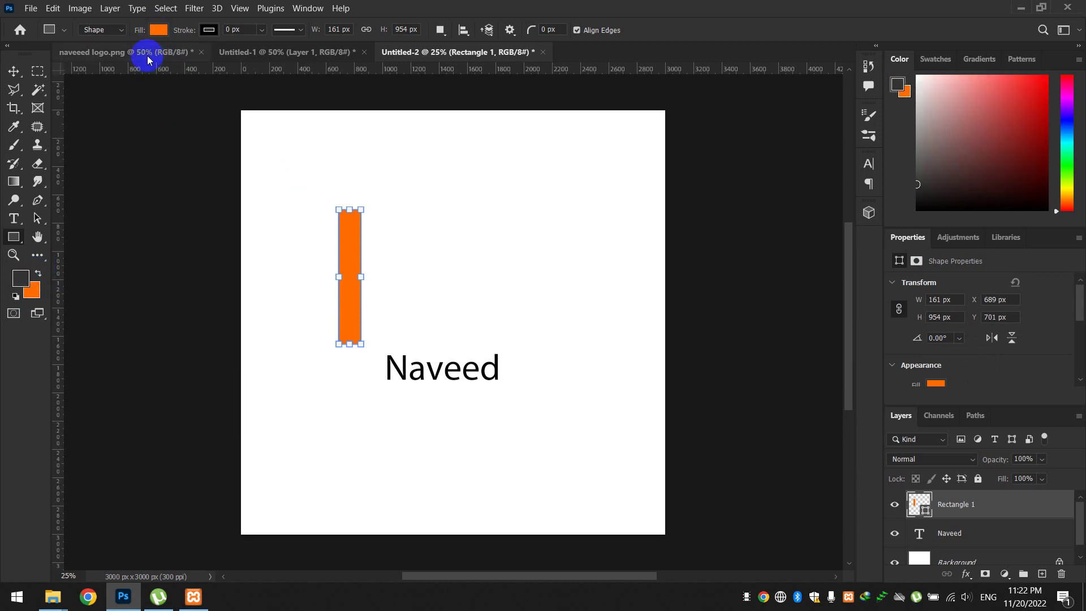
pyautogui.click(158, 30)
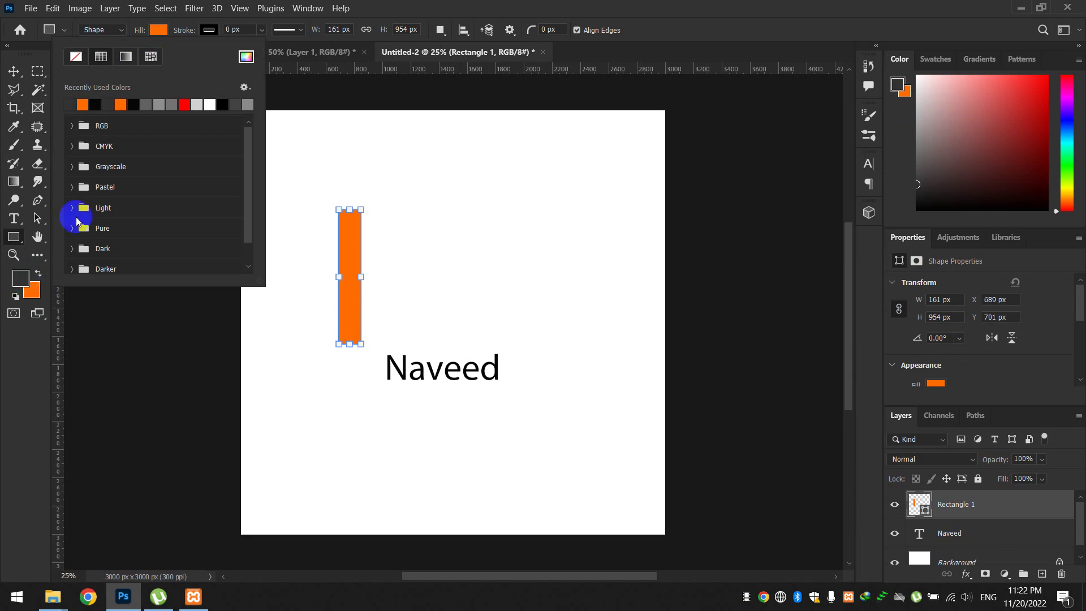
pyautogui.click(92, 104)
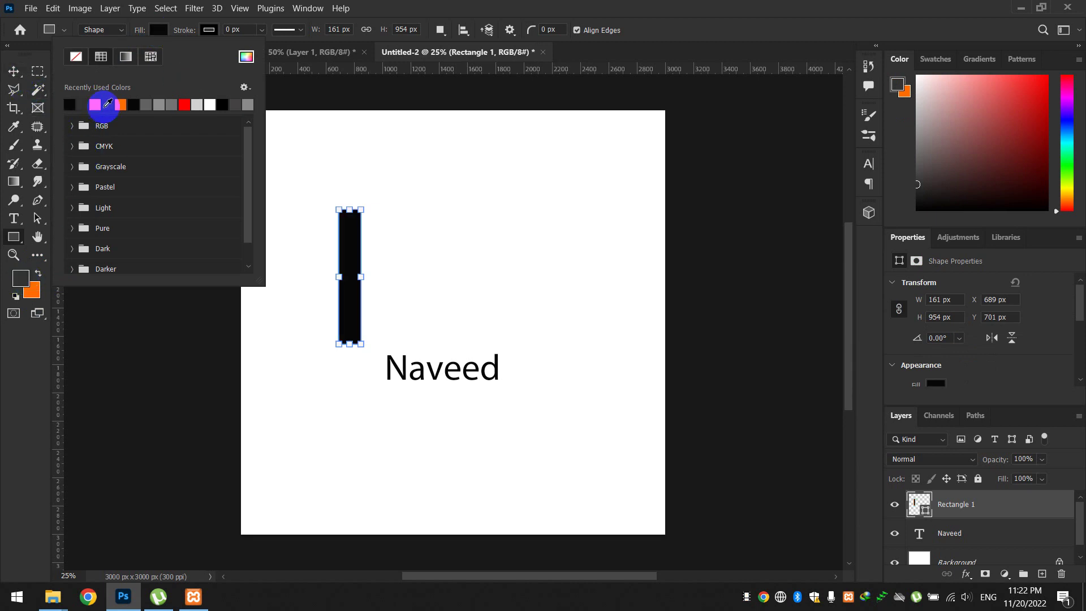
pyautogui.click(100, 104)
pyautogui.click(13, 71)
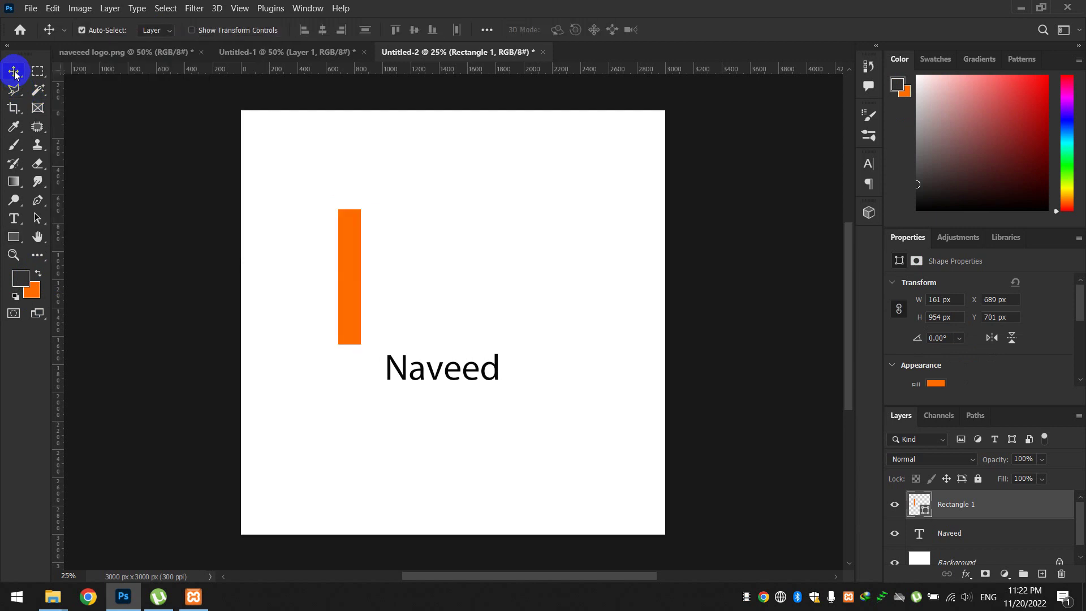
# Duplicate the orange bar to the right and recentre Naveed beneath both bars
pyautogui.click(351, 245)
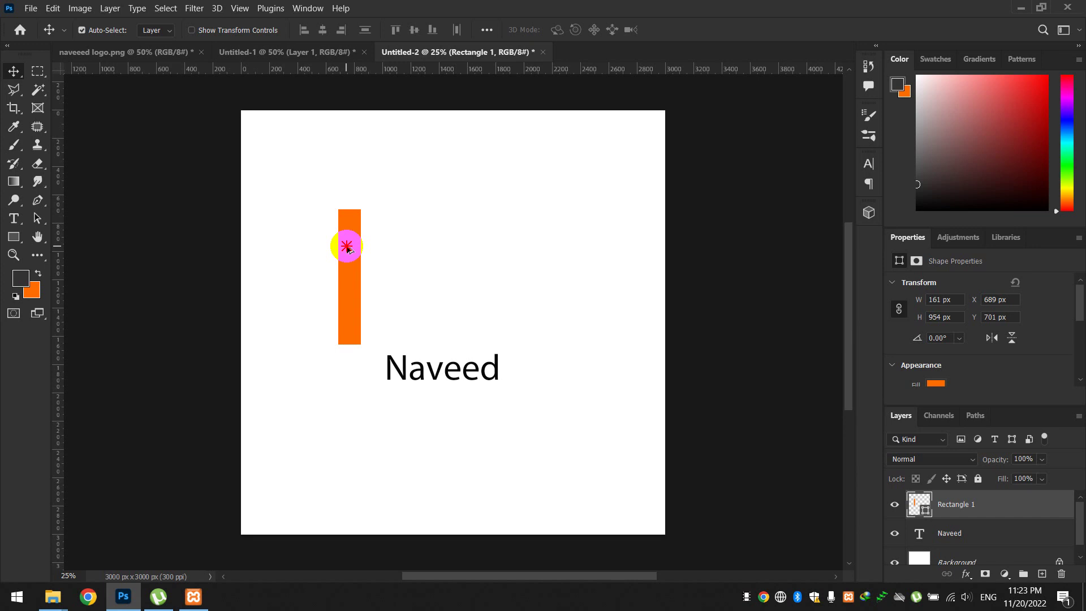
pyautogui.moveTo(348, 247); pyautogui.dragTo(447, 250)
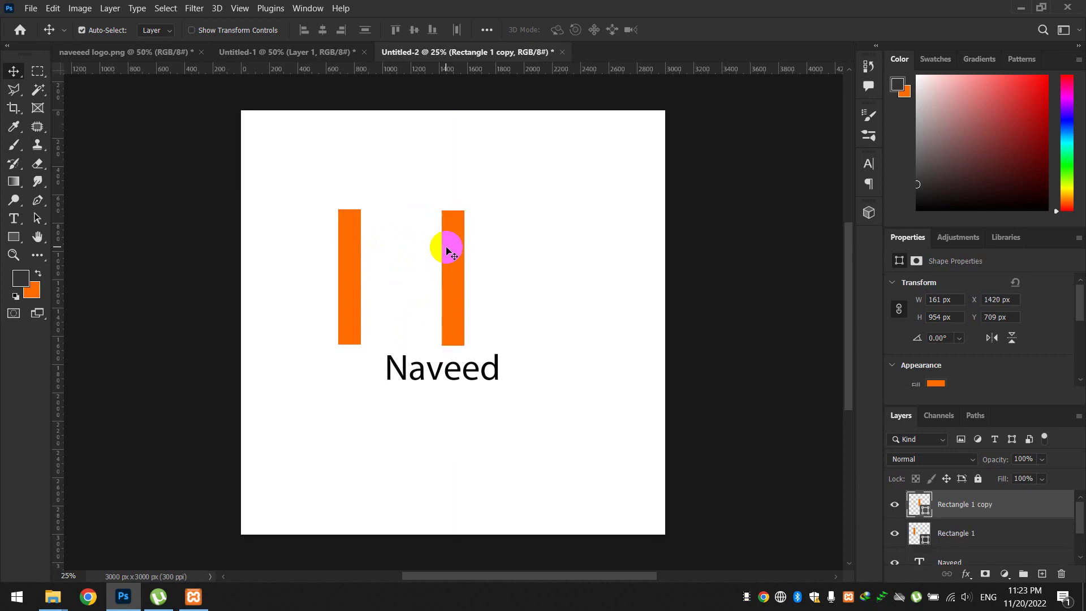
pyautogui.press('ctrl')
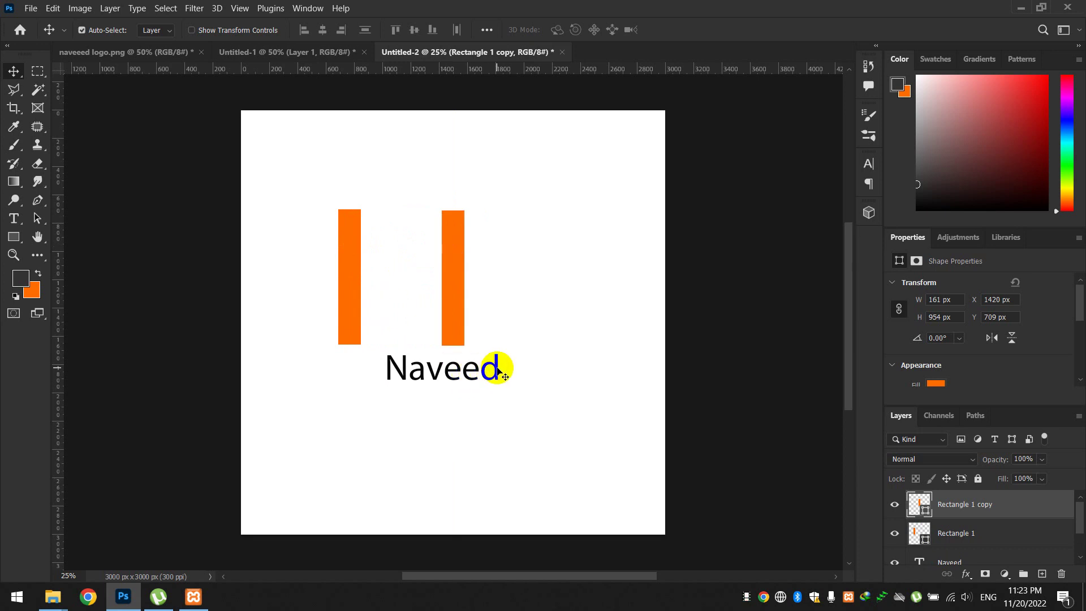
pyautogui.moveTo(498, 374)
pyautogui.mouseDown()
pyautogui.moveTo(462, 367)
pyautogui.moveTo(460, 380)
pyautogui.mouseUp()
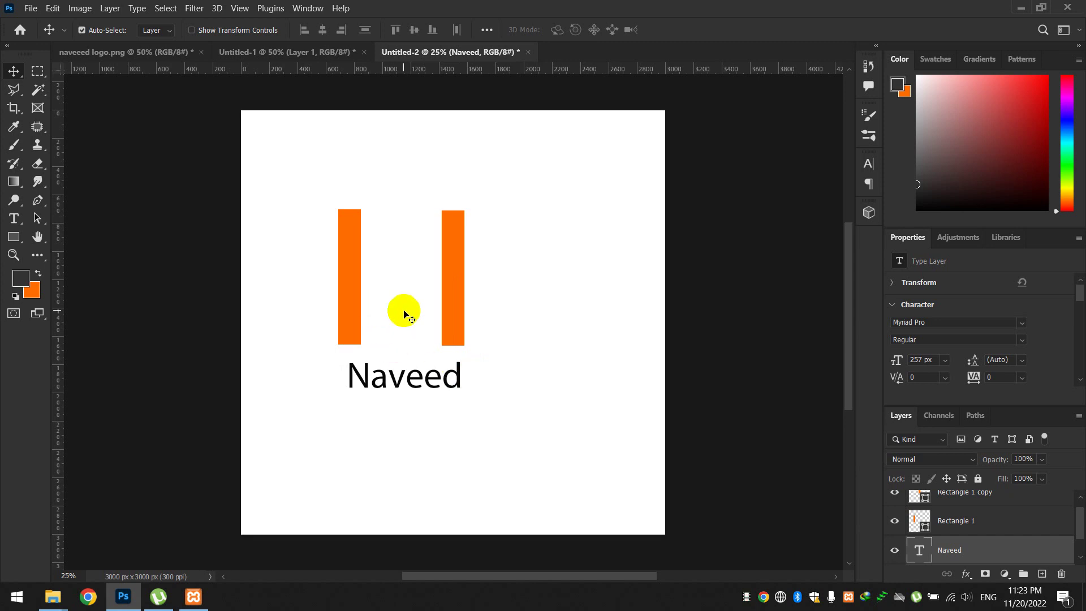
# Change the left orange bar's fill to black
pyautogui.click(159, 255)
pyautogui.click(451, 277)
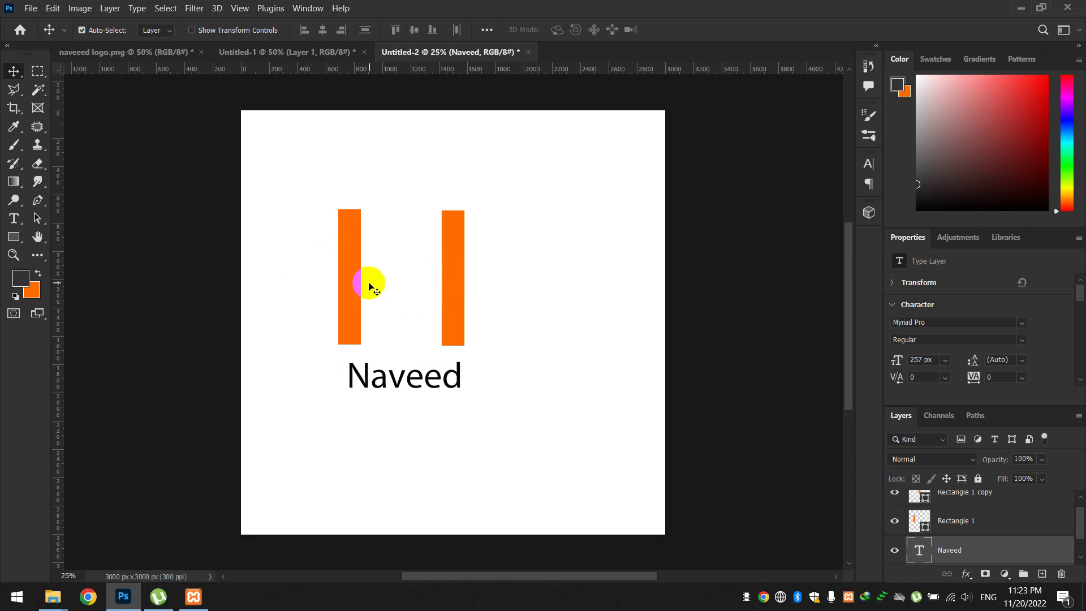
pyautogui.click(337, 278)
pyautogui.click(351, 280)
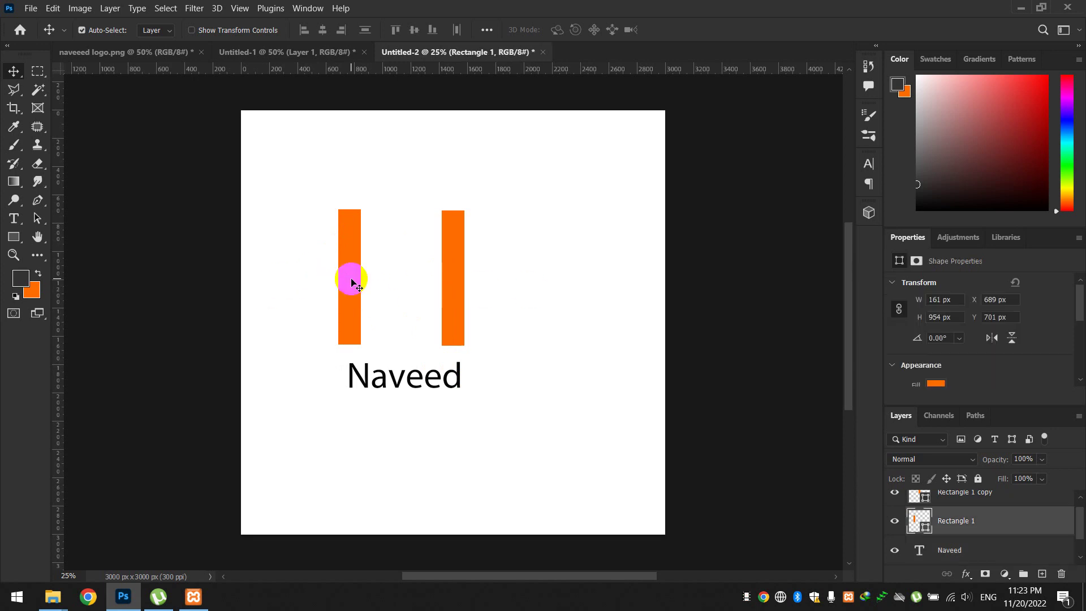
pyautogui.click(936, 384)
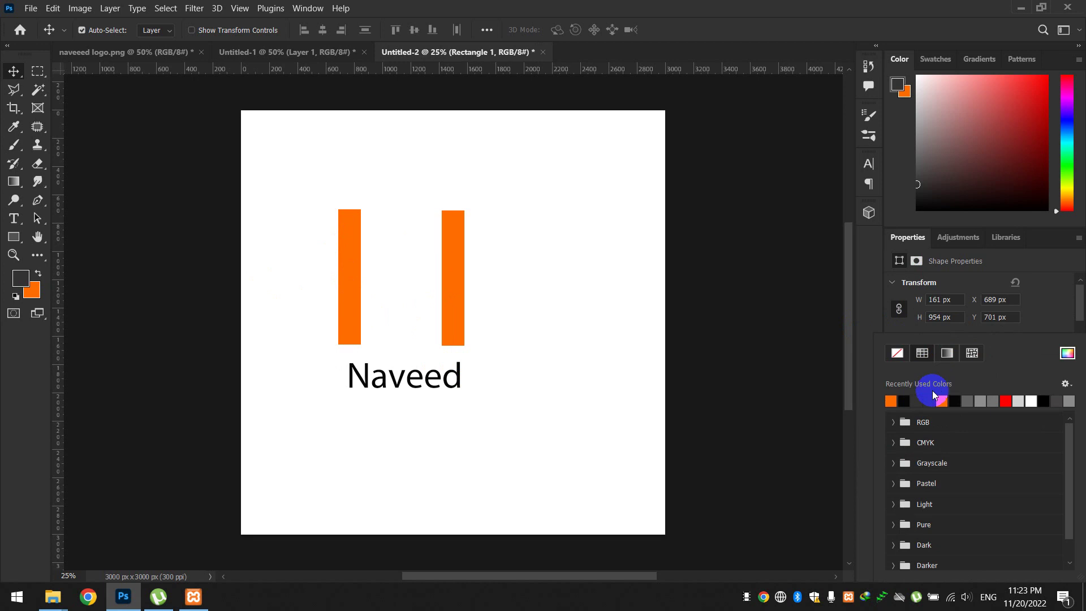
pyautogui.click(905, 401)
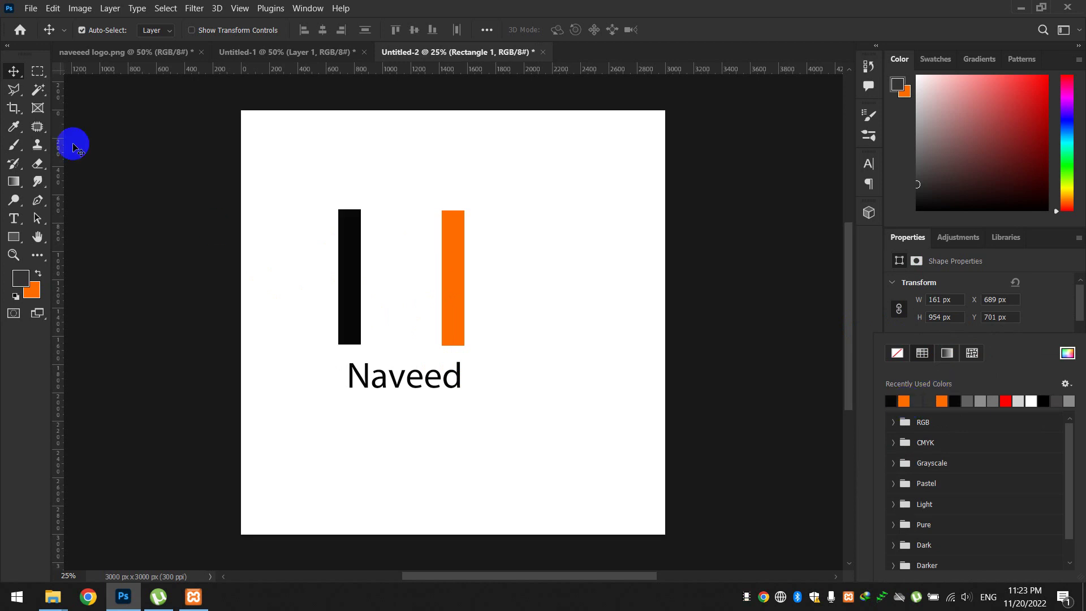
# Alt-drag copies of the black and orange bars, adding an orange bar at X 1184 px
pyautogui.click(14, 71)
pyautogui.click(356, 267)
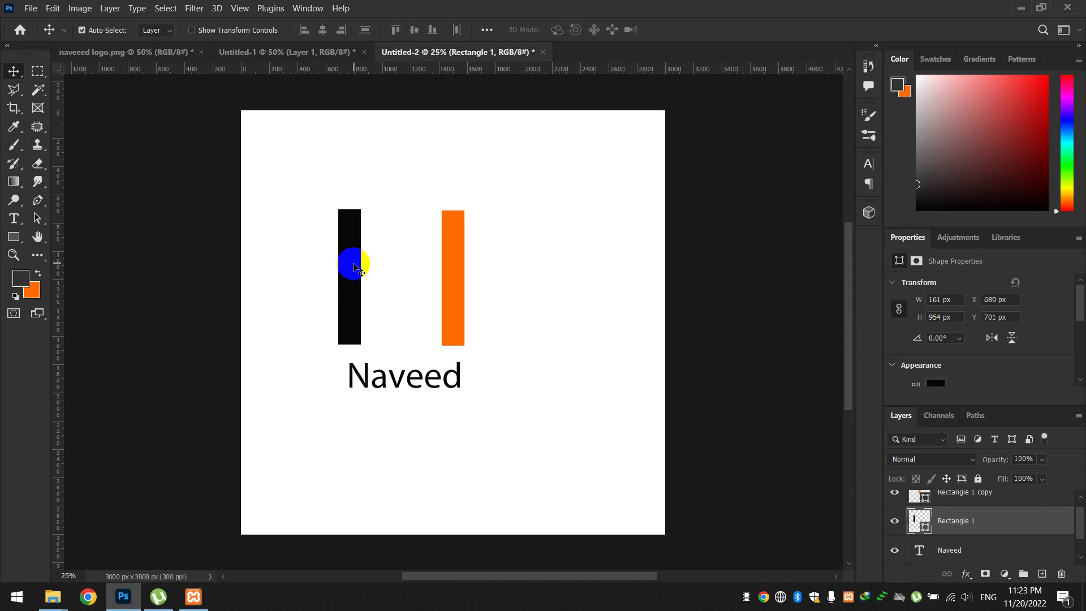
pyautogui.moveTo(354, 266); pyautogui.dragTo(391, 268)
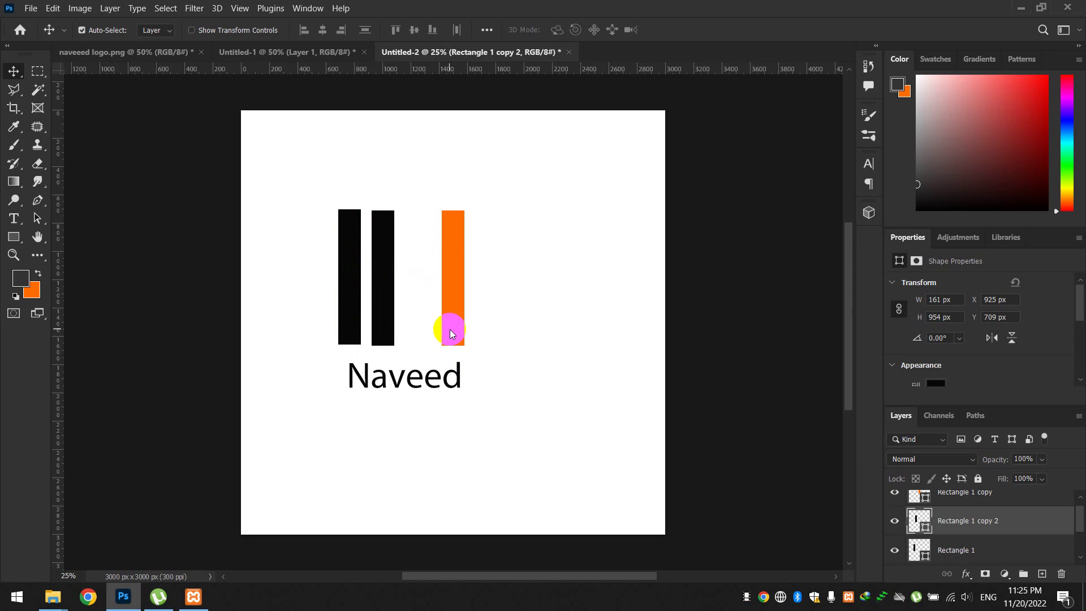
pyautogui.moveTo(451, 333); pyautogui.dragTo(606, 502)
pyautogui.click(385, 327)
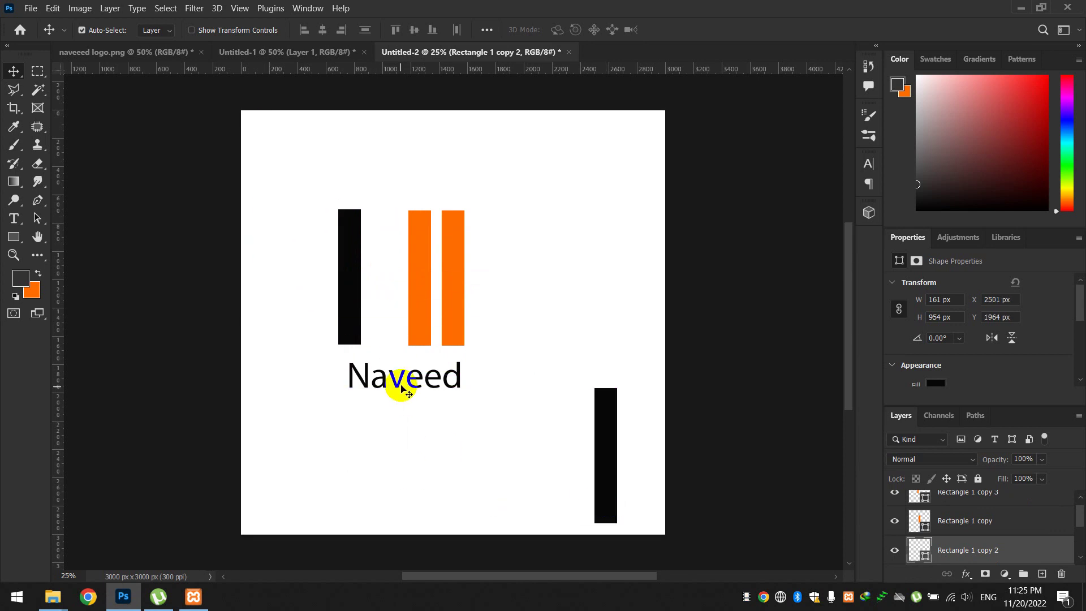
pyautogui.click(419, 331)
# Skew the inner orange bar into the N's diagonal and move the spare black bar beside the stem
pyautogui.press('ctrl')
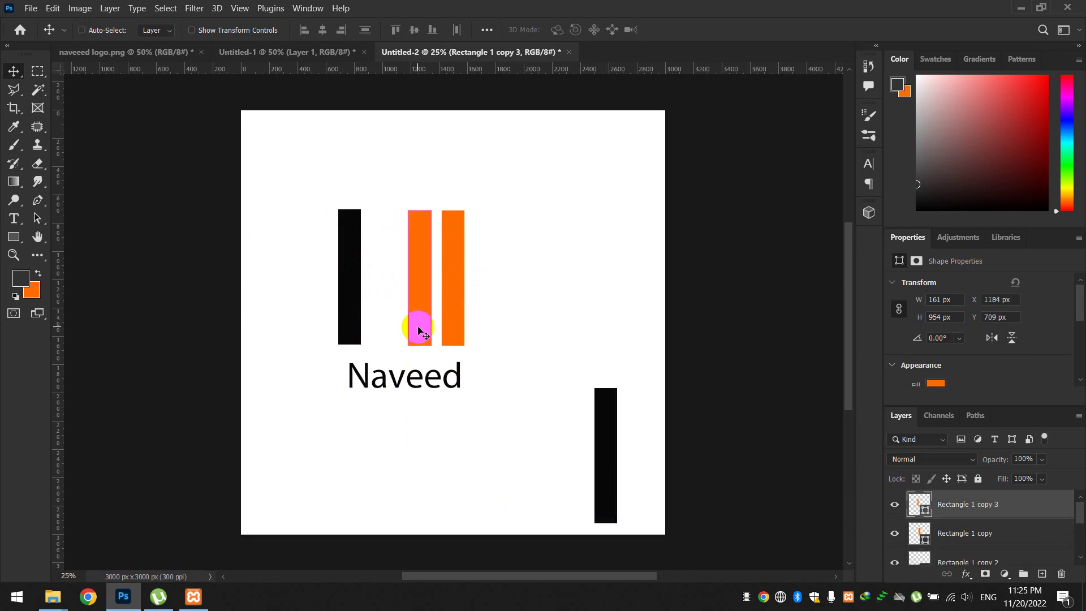
pyautogui.hotkey('ctrl', 't')
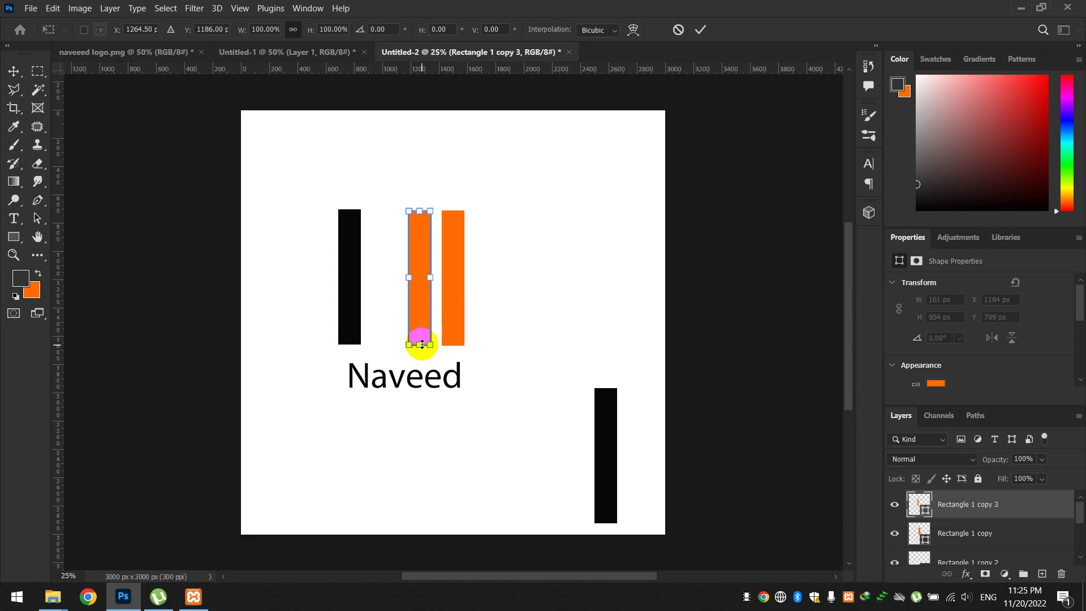
pyautogui.rightClick(417, 311)
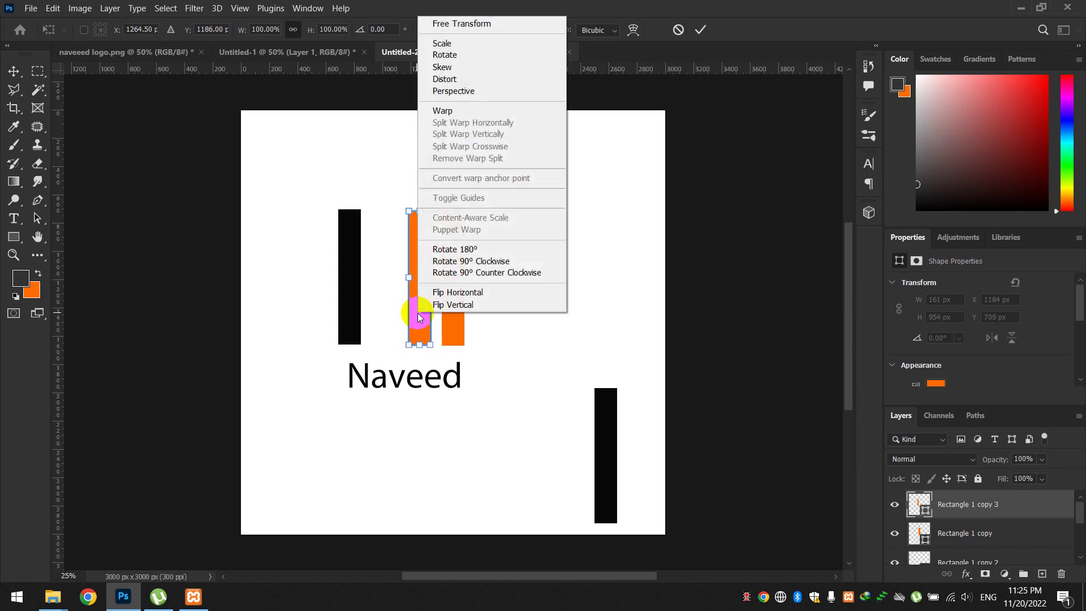
pyautogui.click(467, 69)
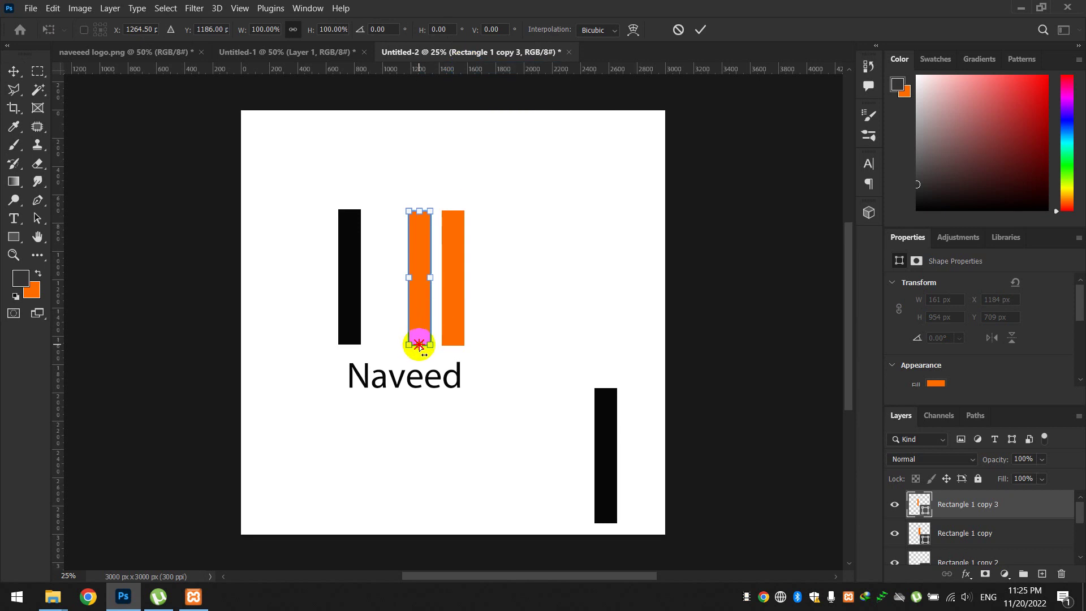
pyautogui.moveTo(420, 345); pyautogui.dragTo(441, 342)
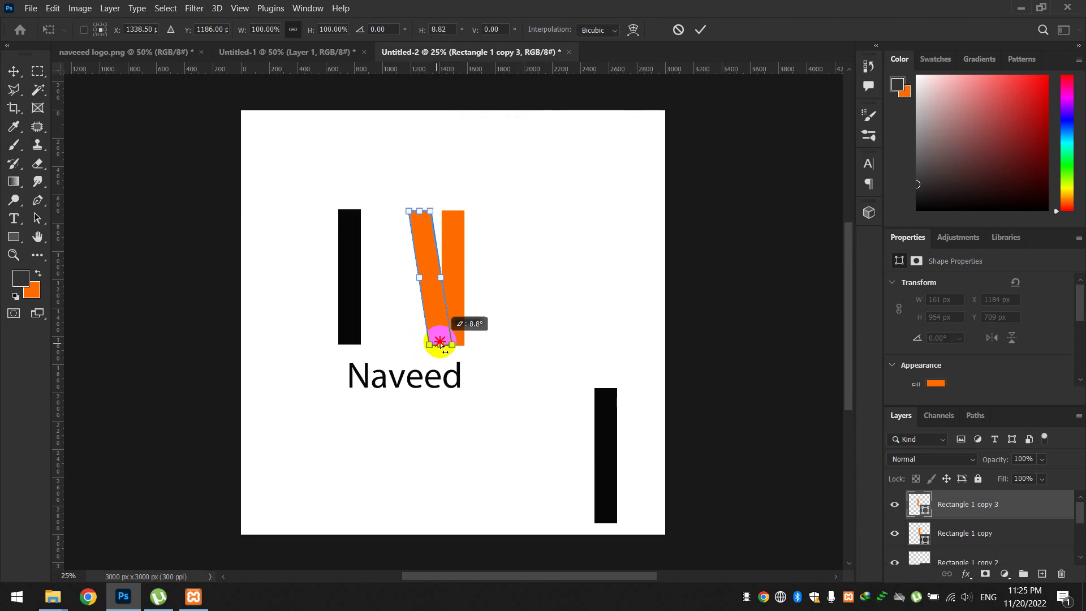
pyautogui.moveTo(419, 215); pyautogui.dragTo(357, 245)
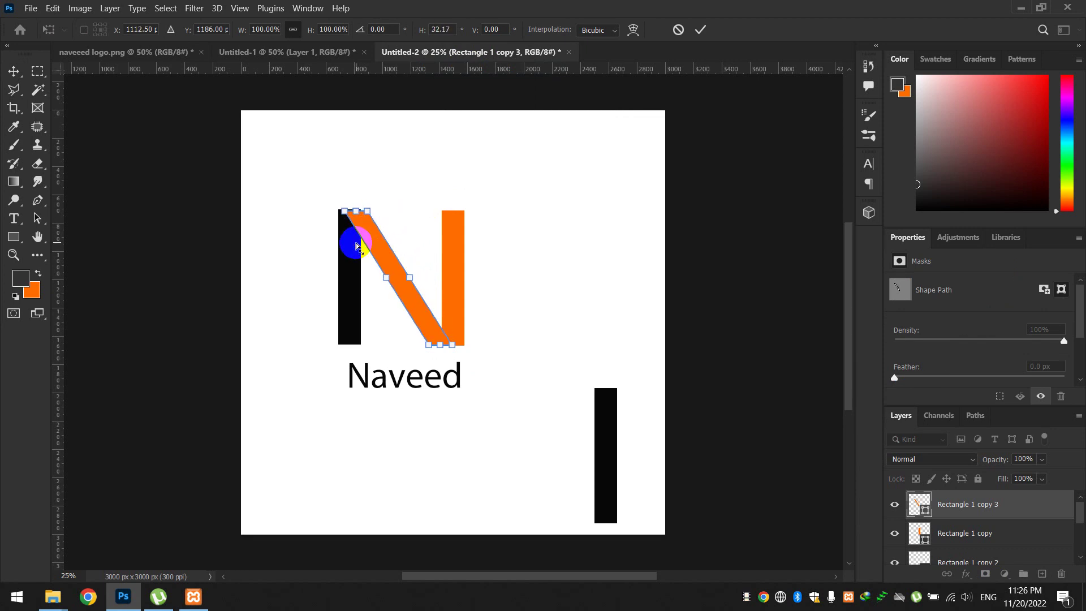
pyautogui.click(15, 71)
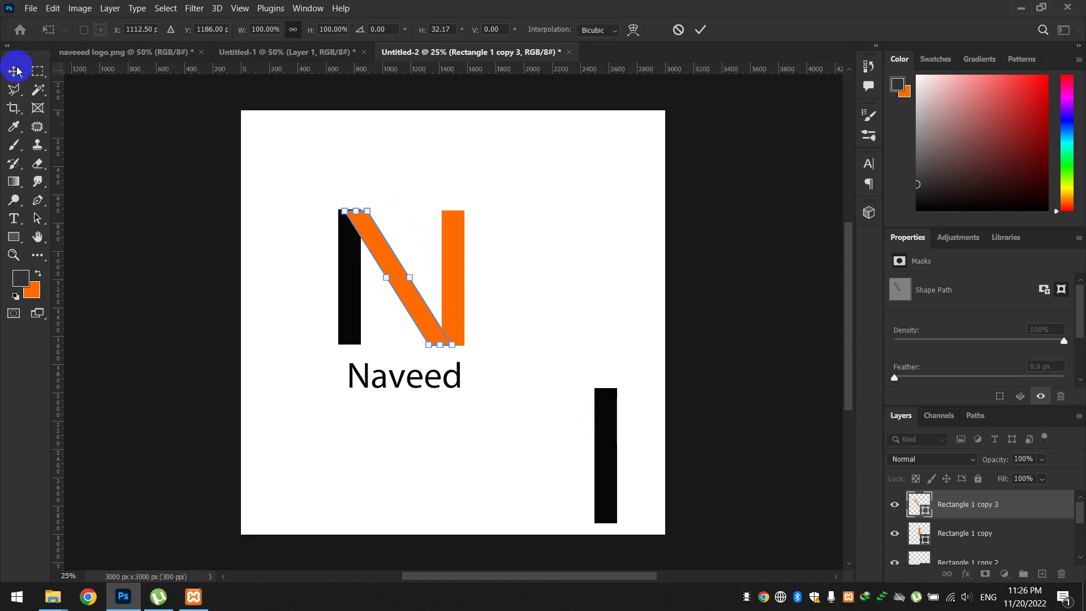
pyautogui.moveTo(606, 428)
pyautogui.mouseDown()
pyautogui.moveTo(396, 400)
pyautogui.moveTo(313, 339)
pyautogui.moveTo(349, 236)
pyautogui.moveTo(384, 261)
pyautogui.mouseUp()
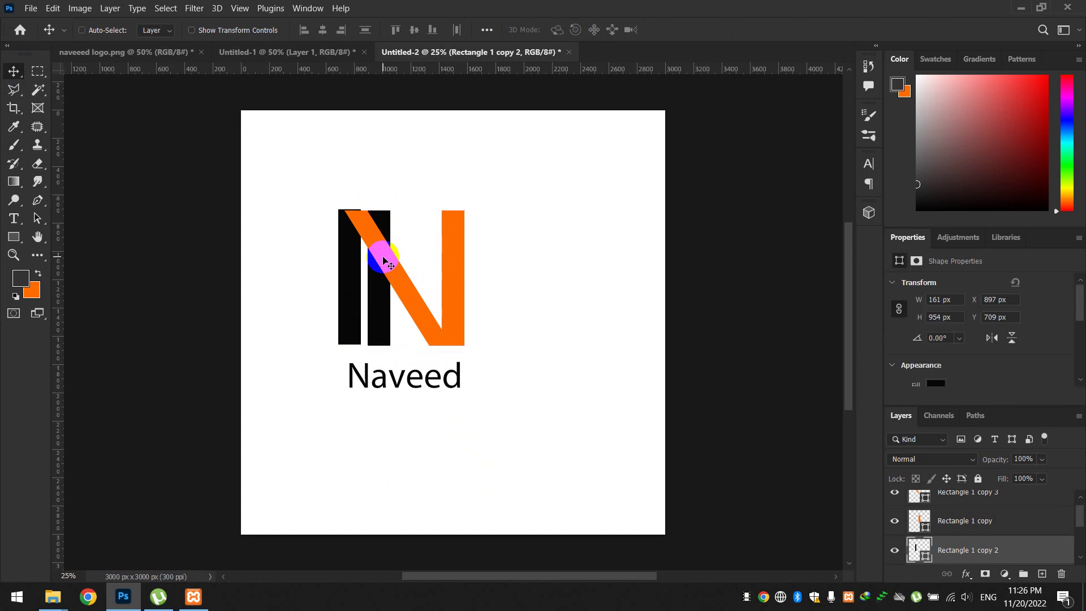
# Skew the spare black bar into a diagonal shadow behind the orange stroke
pyautogui.hotkey('ctrl', 't')
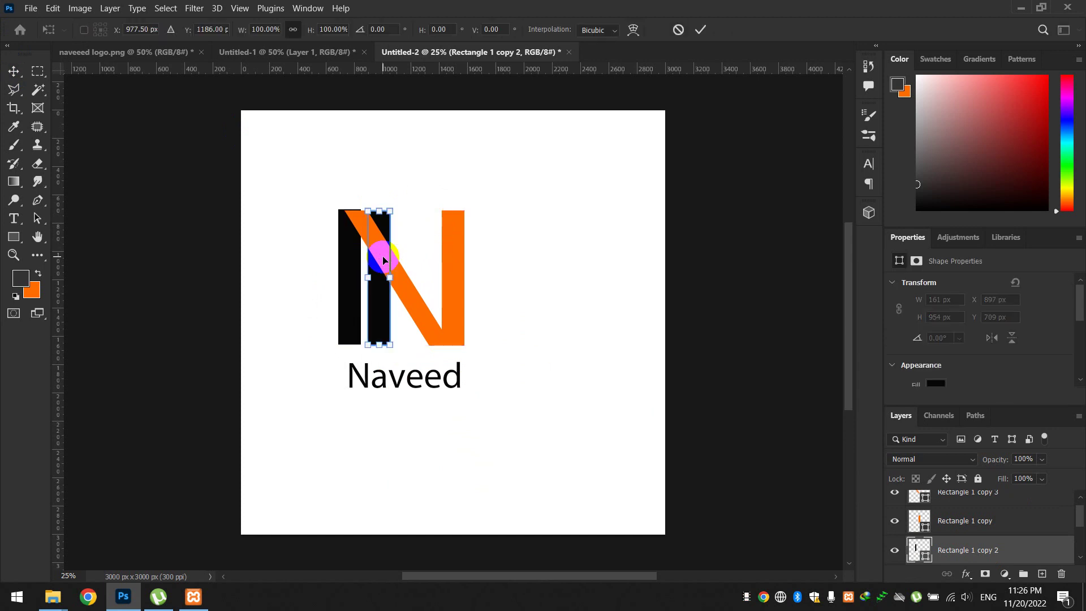
pyautogui.rightClick(378, 318)
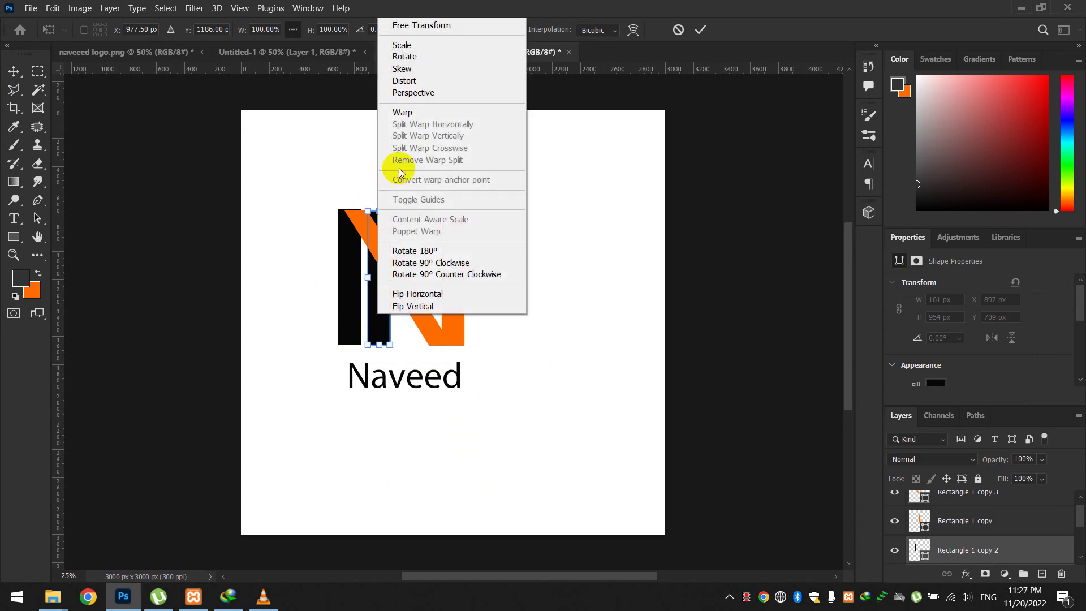
pyautogui.click(418, 70)
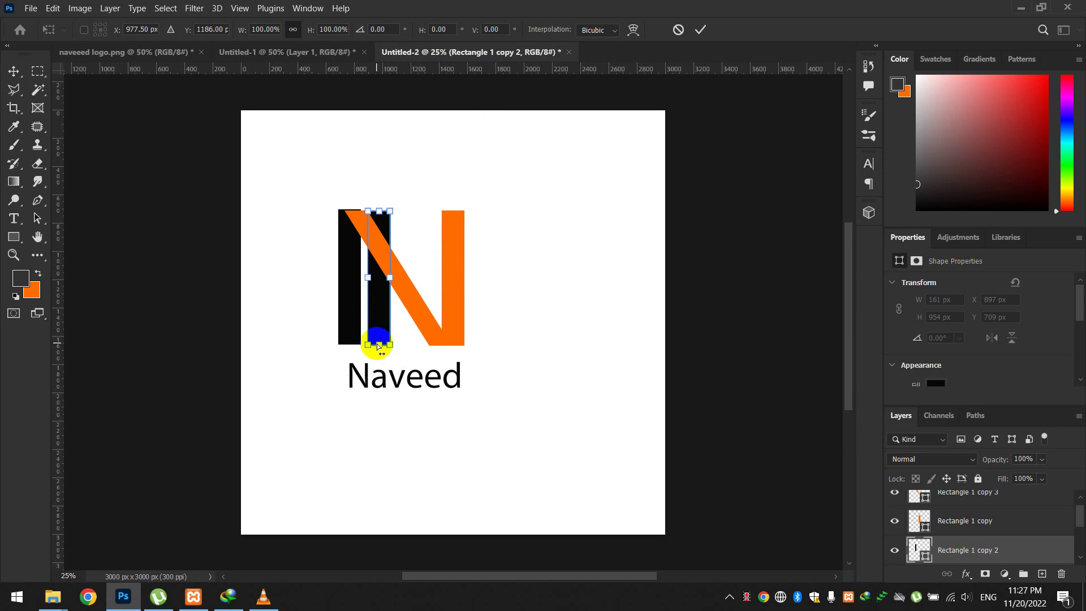
pyautogui.moveTo(378, 349); pyautogui.dragTo(458, 339)
pyautogui.moveTo(482, 344); pyautogui.dragTo(469, 329)
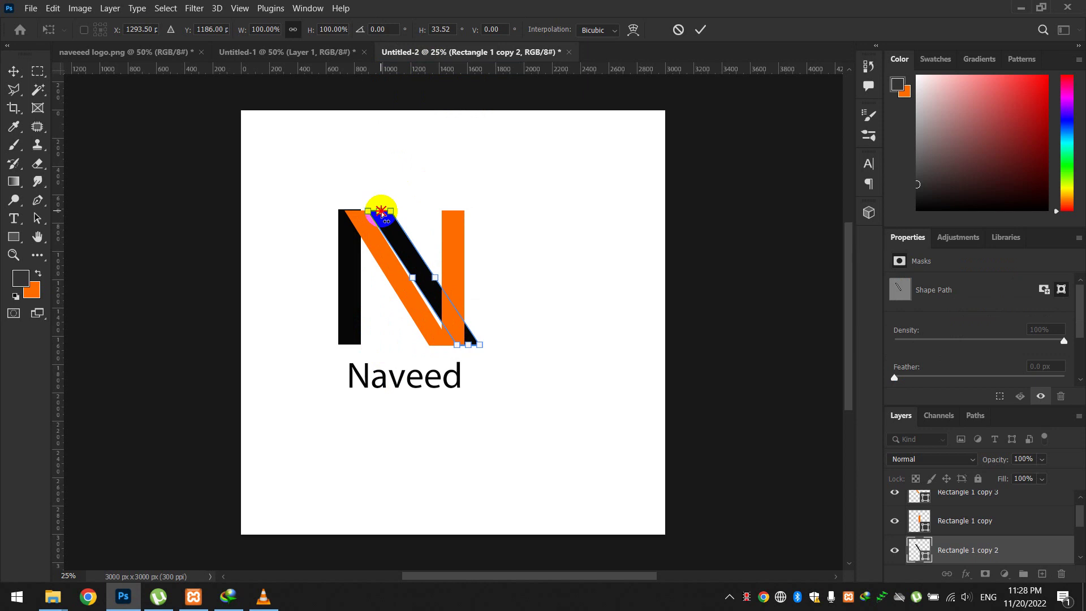
pyautogui.moveTo(382, 214); pyautogui.dragTo(347, 225)
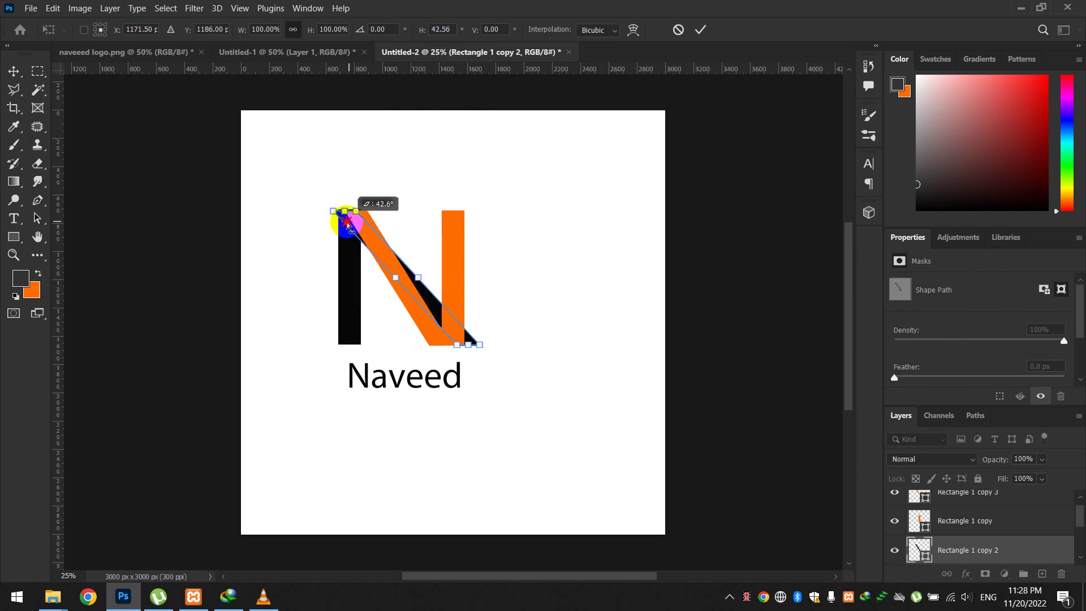
pyautogui.click(14, 74)
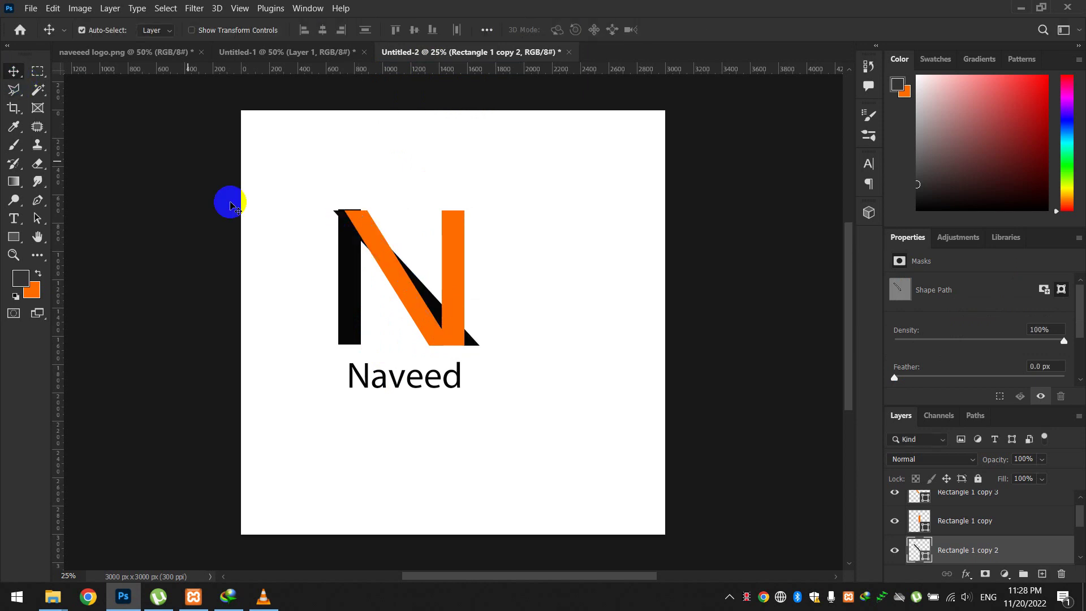
# Select the orange diagonal layer and begin a skew, leaving it unchanged
pyautogui.rightClick(367, 232)
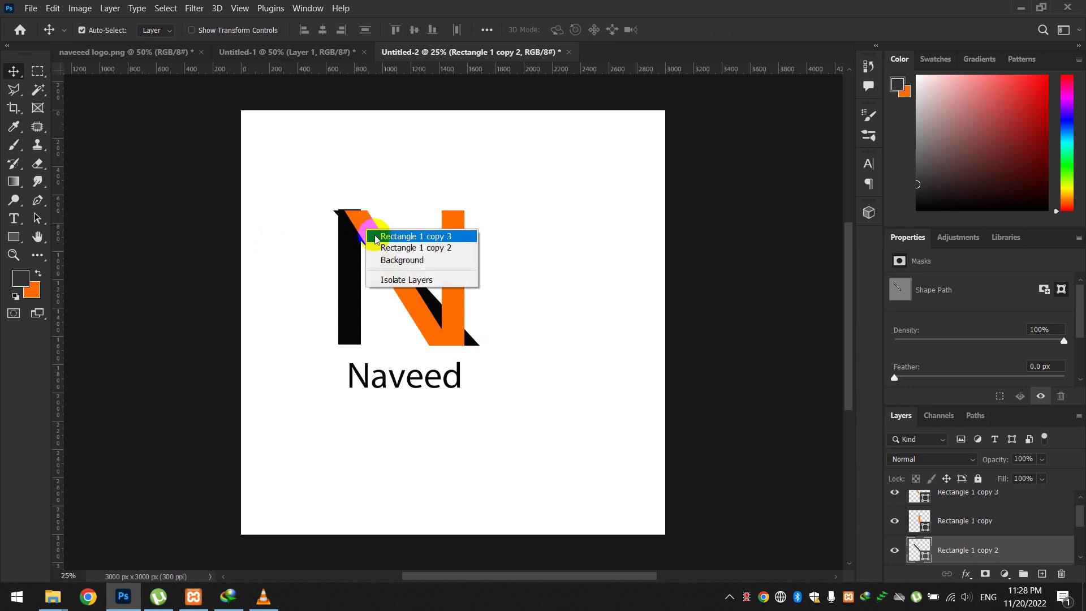
pyautogui.click(426, 328)
pyautogui.click(426, 328)
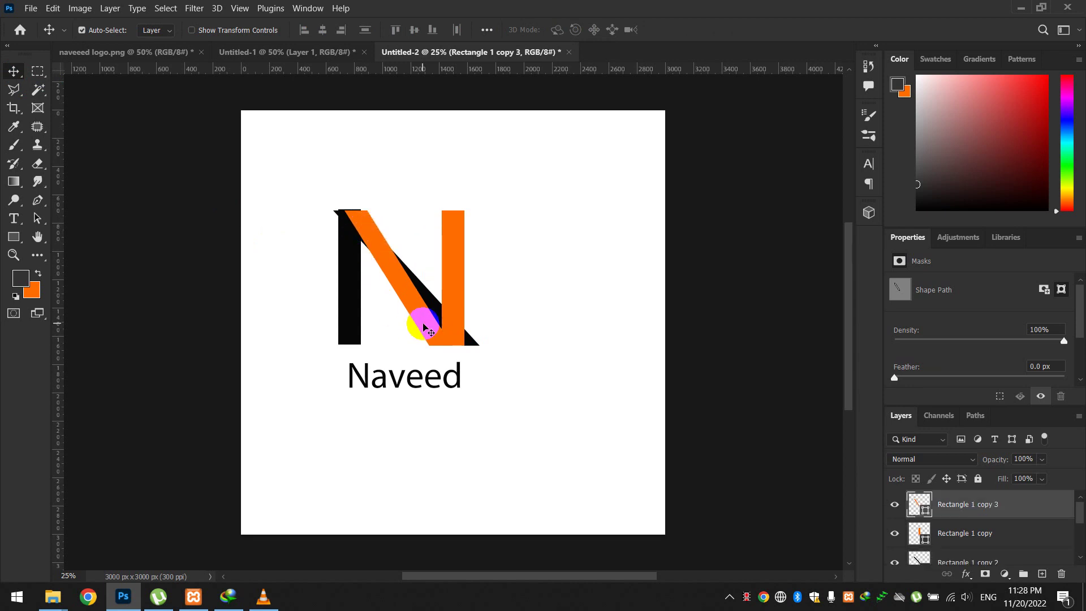
pyautogui.rightClick(425, 328)
pyautogui.click(423, 327)
pyautogui.hotkey('ctrl', 't')
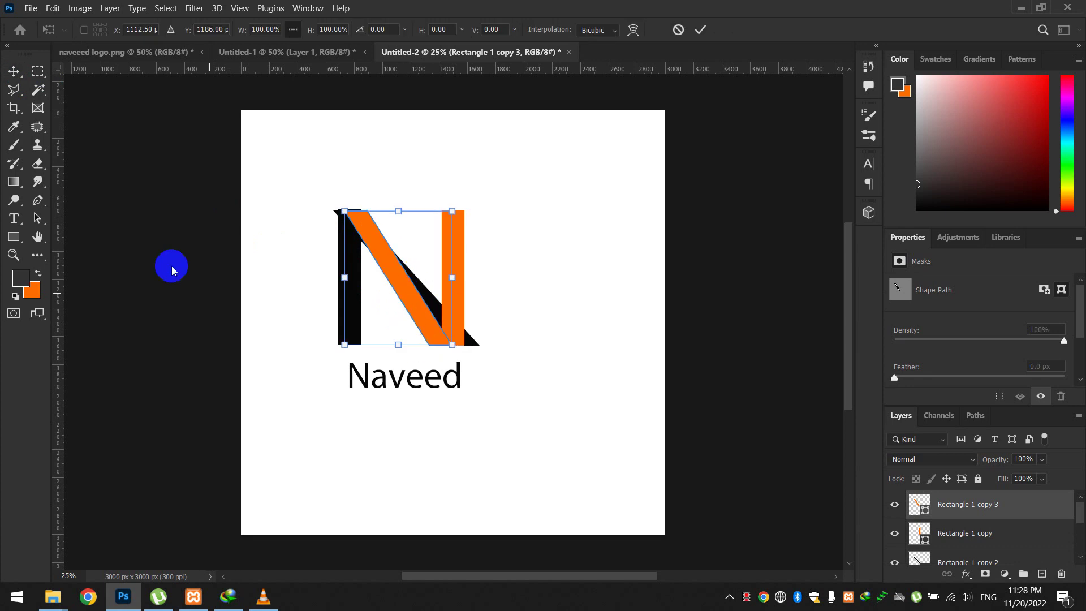
pyautogui.rightClick(403, 280)
pyautogui.click(439, 337)
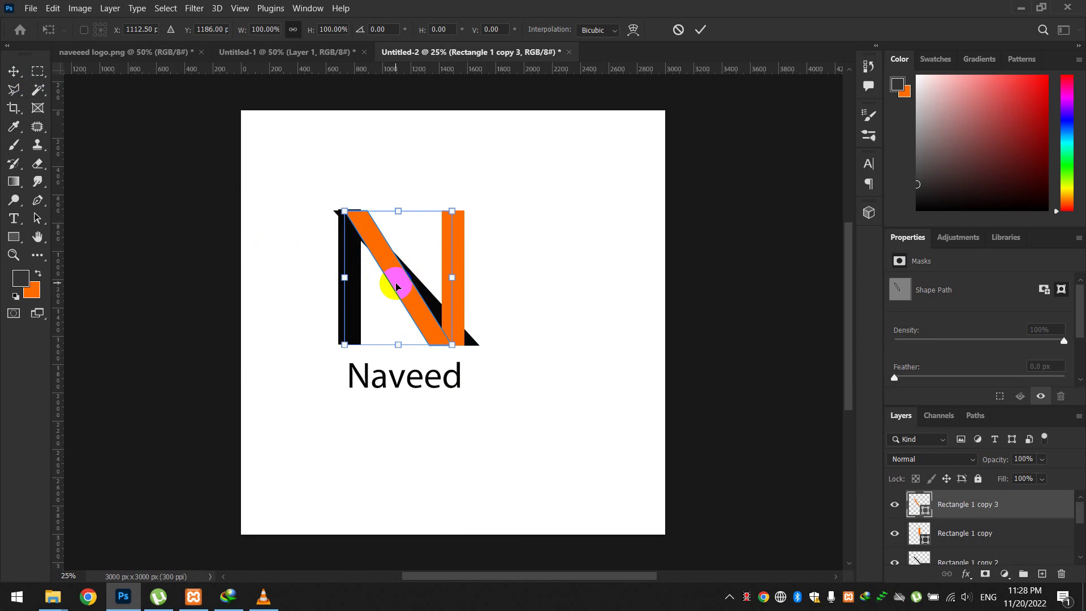
pyautogui.click(14, 72)
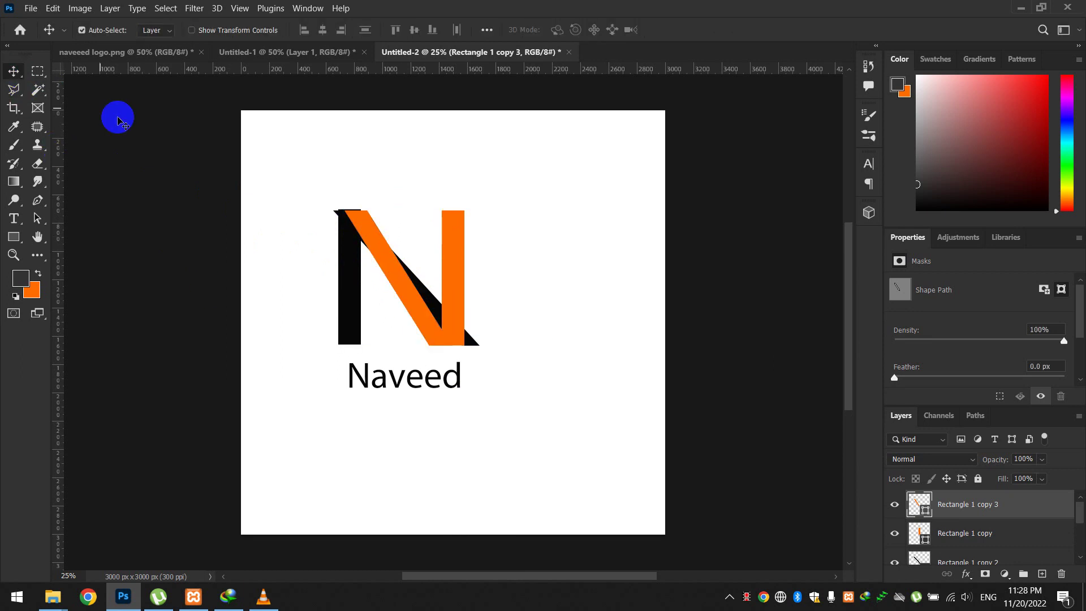
# Skew the orange diagonal's top further left so it overhangs the black stem
pyautogui.rightClick(415, 303)
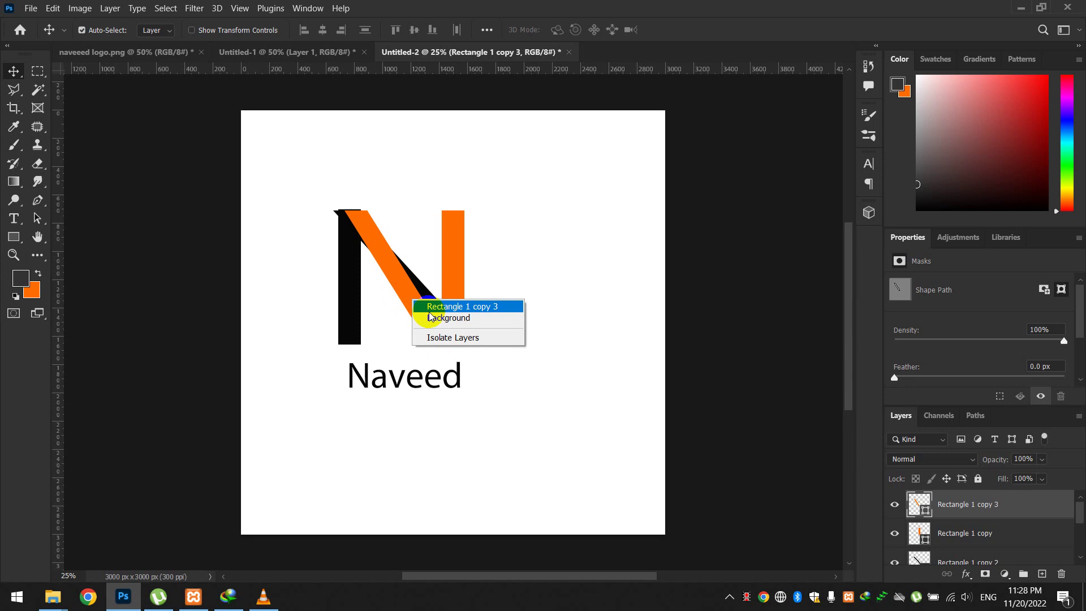
pyautogui.click(428, 307)
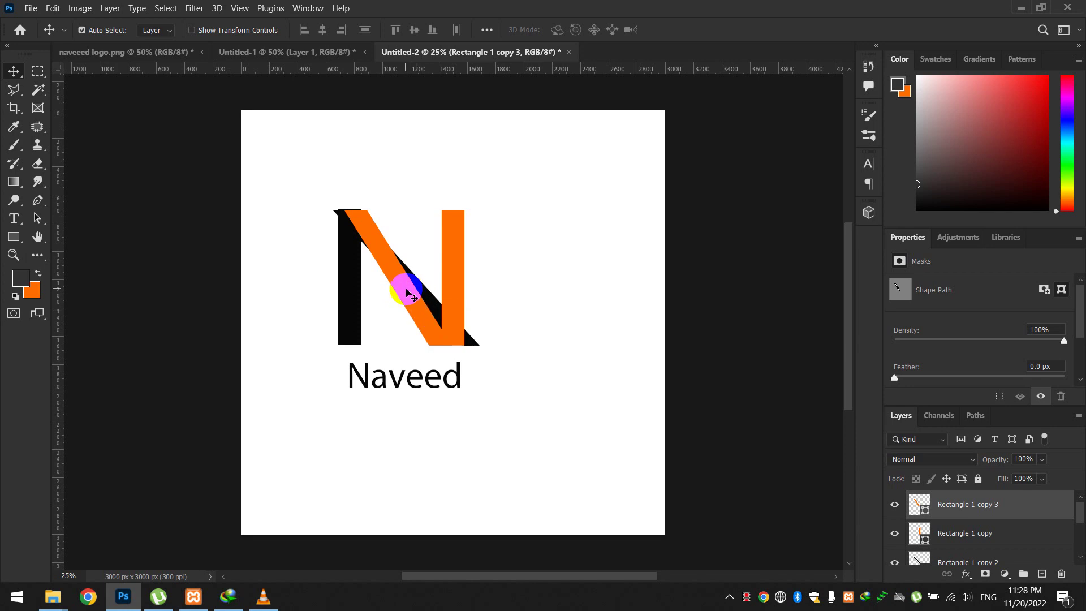
pyautogui.hotkey('ctrl', 't')
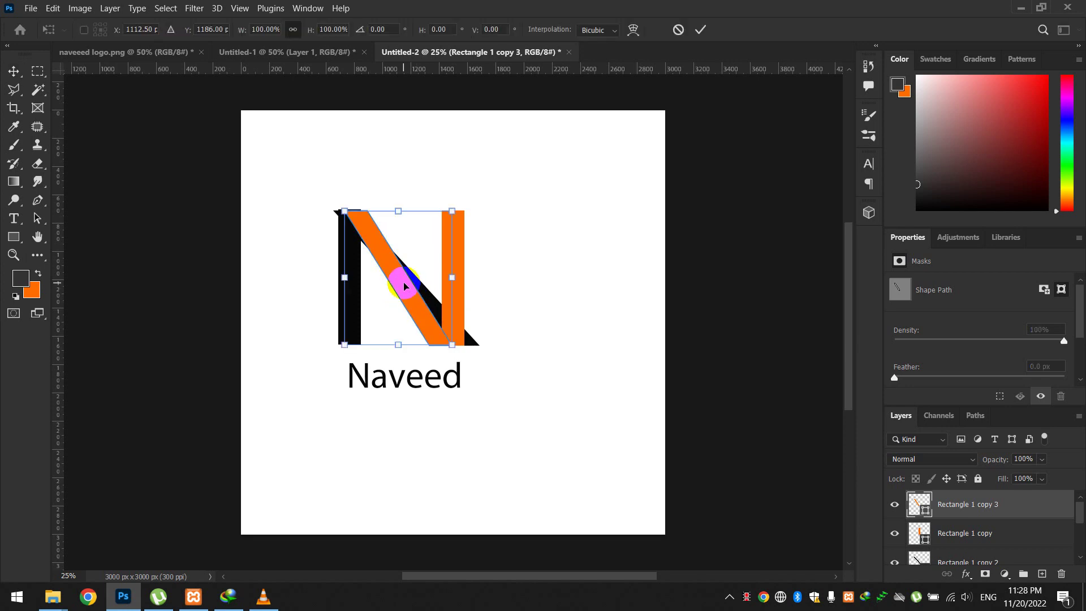
pyautogui.rightClick(400, 283)
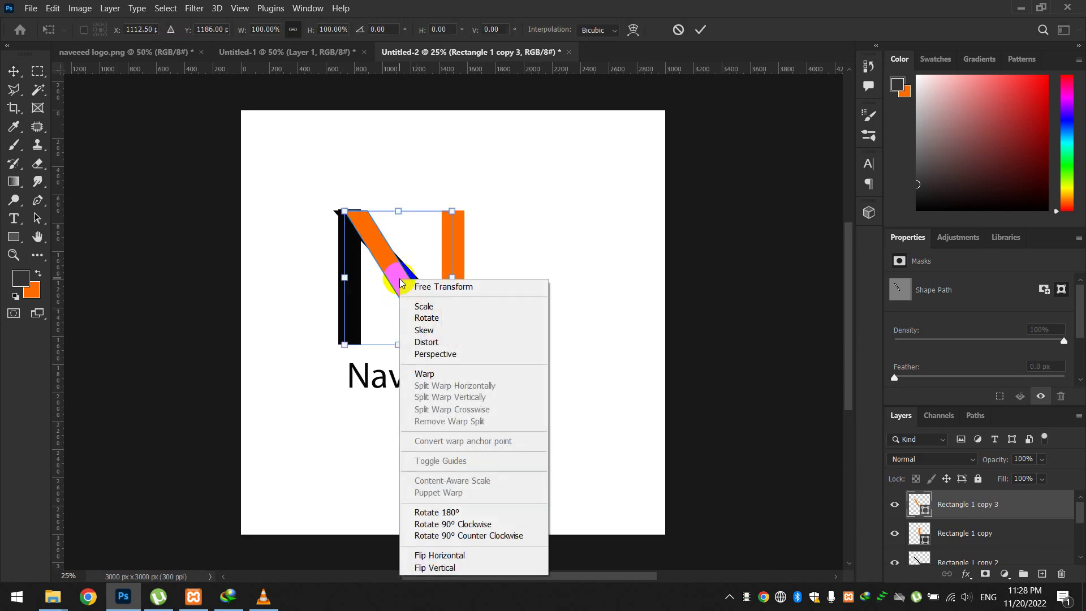
pyautogui.click(425, 331)
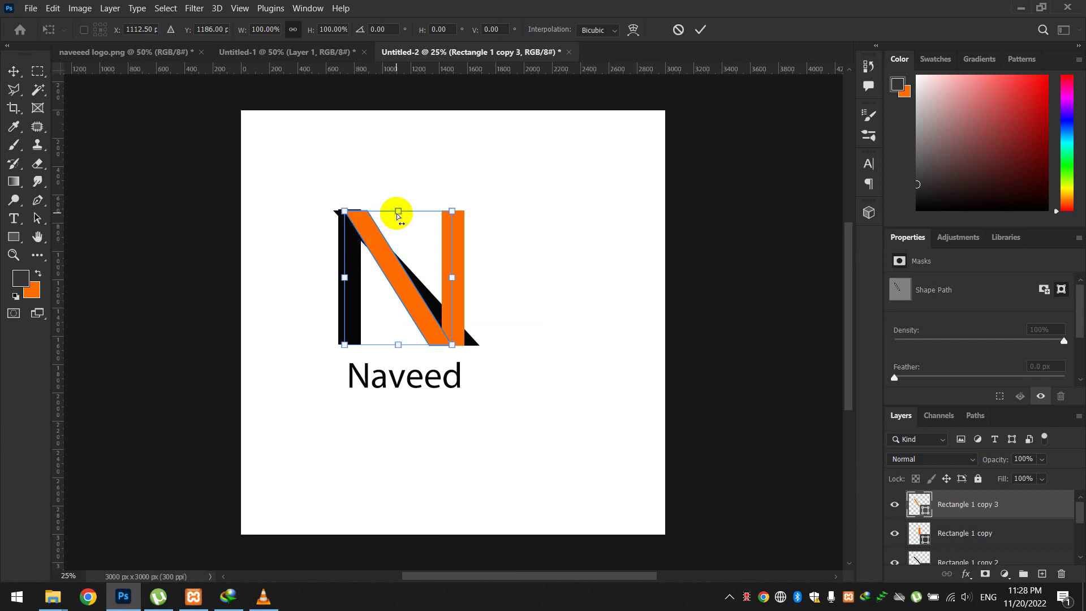
pyautogui.moveTo(396, 214)
pyautogui.mouseDown()
pyautogui.moveTo(364, 214)
pyautogui.moveTo(368, 228)
pyautogui.mouseUp()
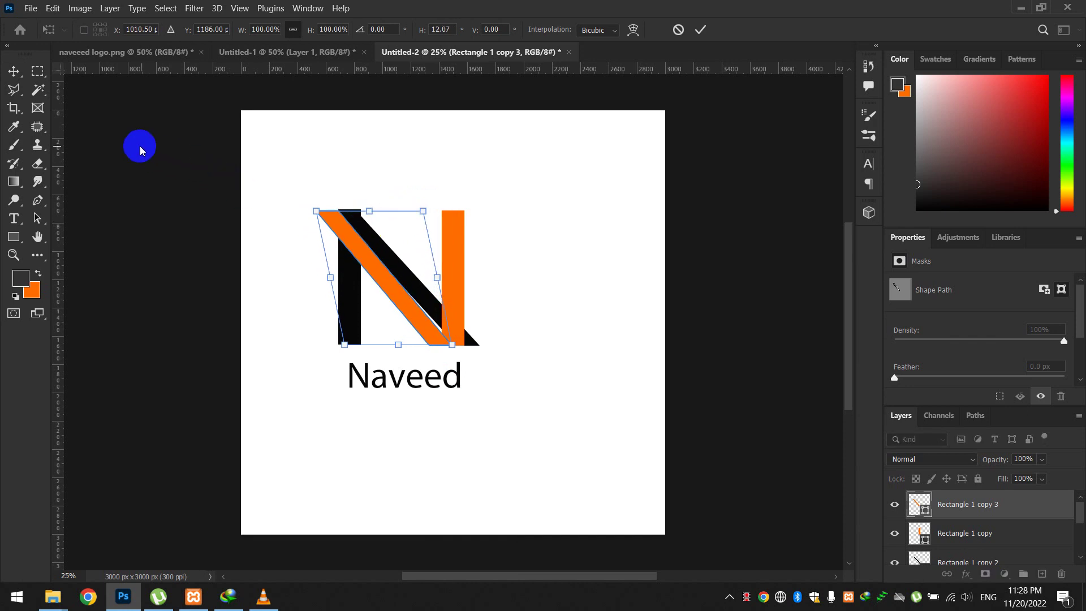
pyautogui.click(14, 72)
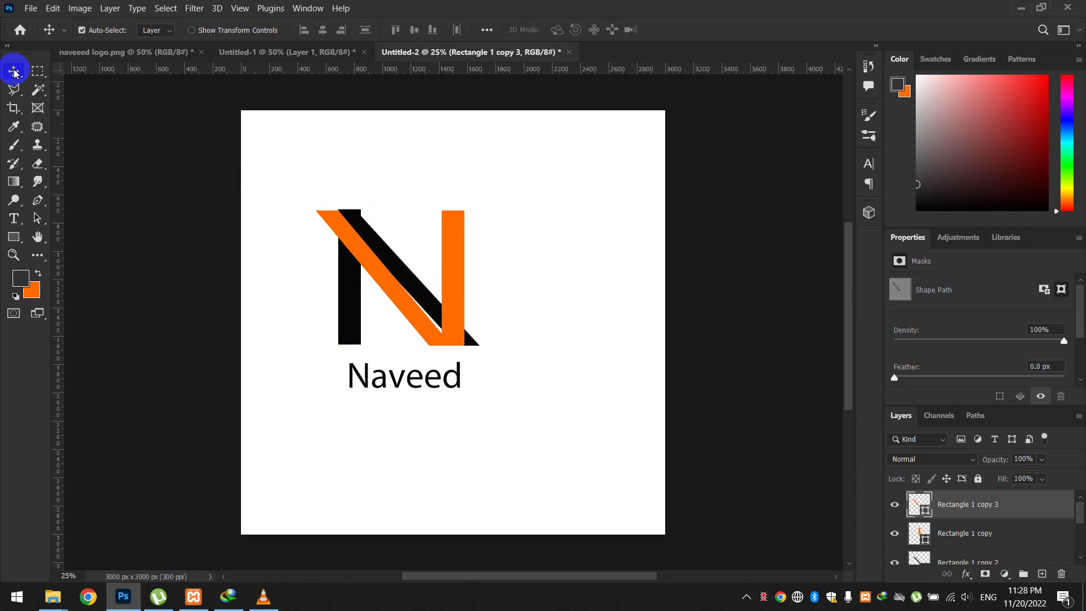
# Select the orange diagonal, zoom in, and align its base flush with the N's bottom edge
pyautogui.click(460, 333)
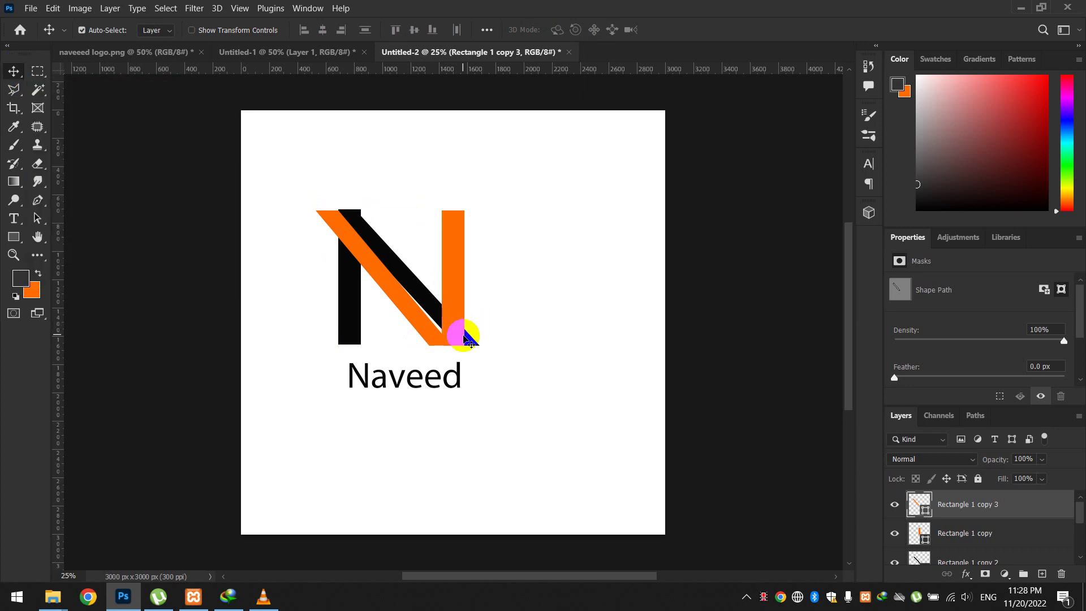
pyautogui.moveTo(471, 351); pyautogui.dragTo(455, 355)
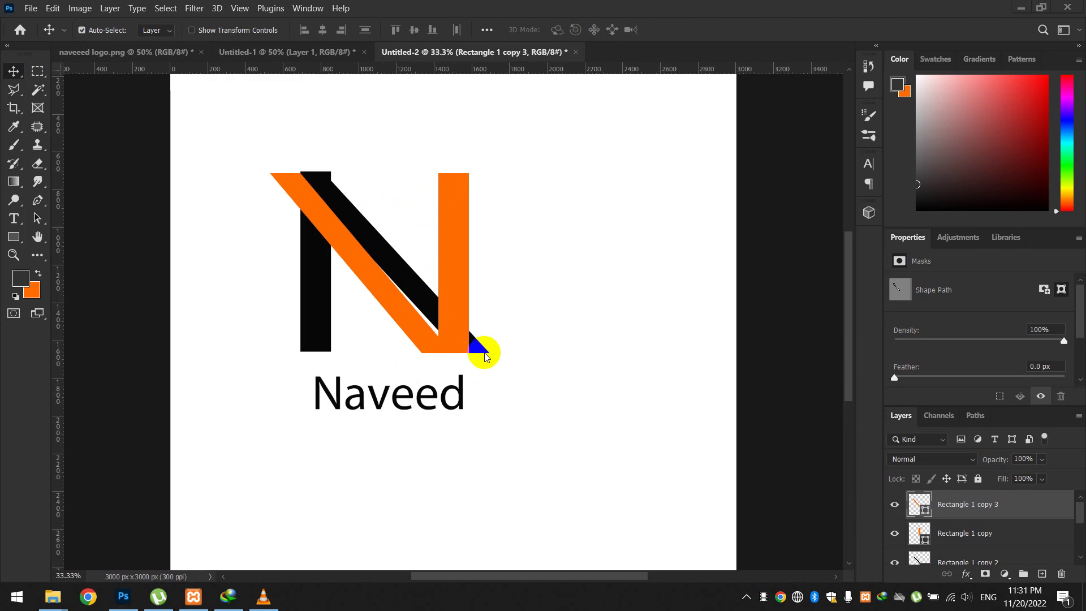
pyautogui.click(426, 331)
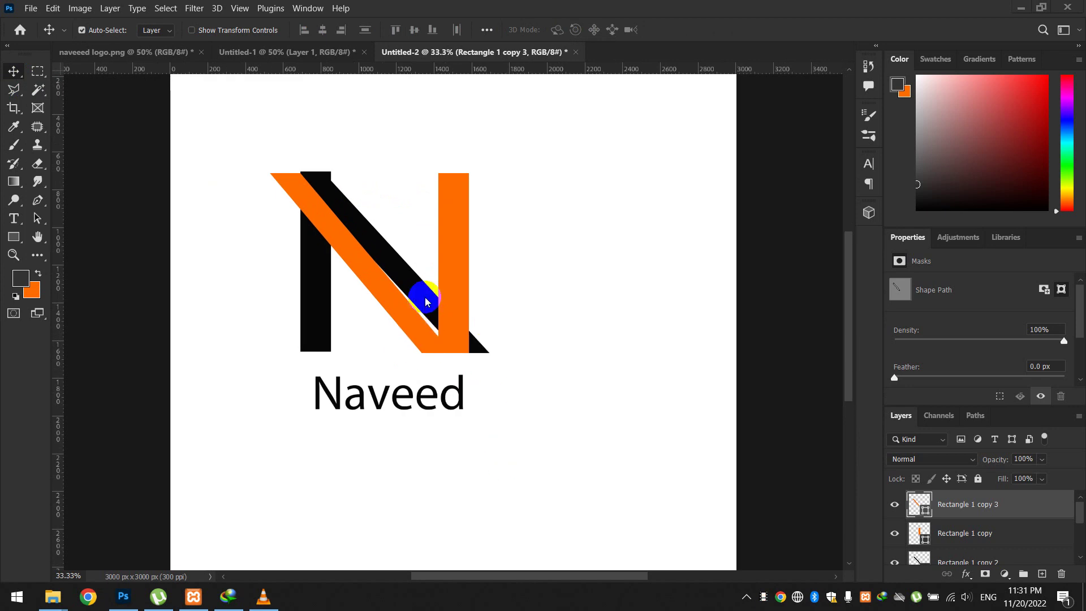
pyautogui.rightClick(478, 349)
pyautogui.press('Escape')
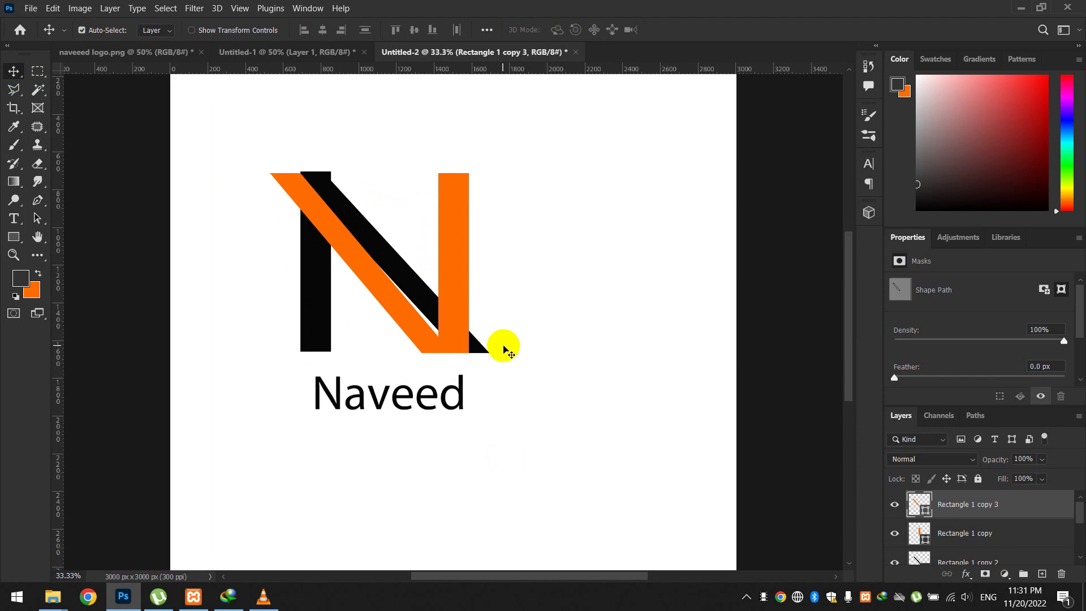
pyautogui.hotkey('ctrl', 't')
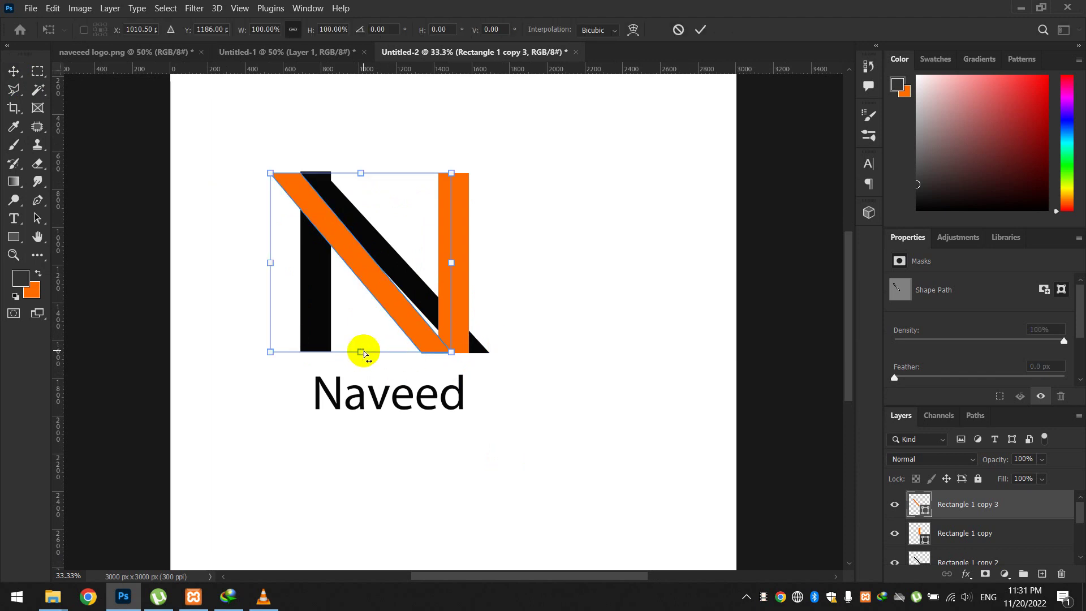
pyautogui.hotkey('ctrl', '+')
pyautogui.hotkey('ctrl', '+')
pyautogui.hotkey('ctrl', '+')
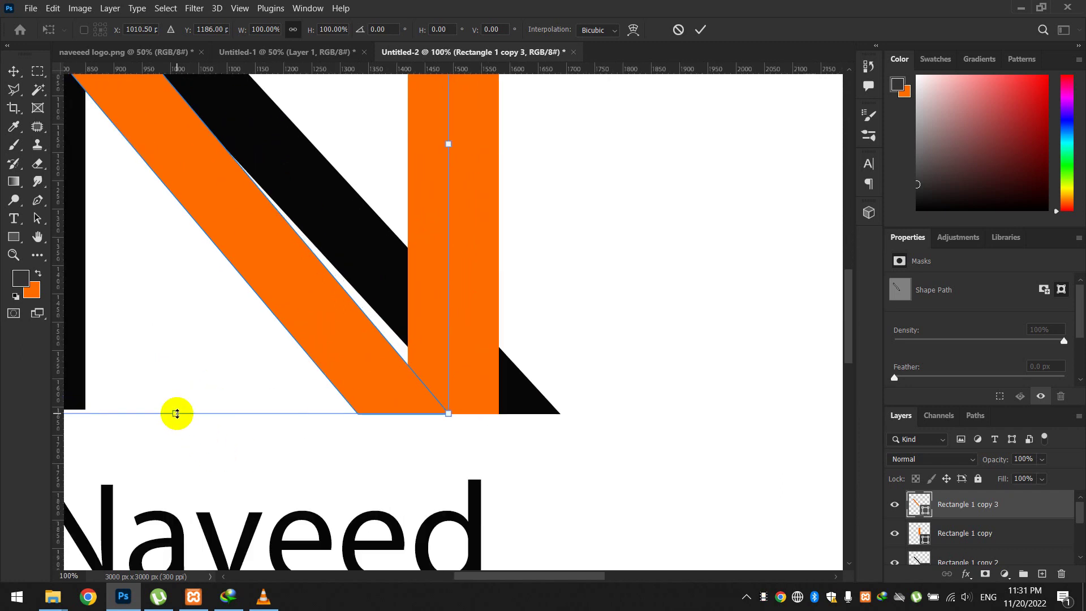
pyautogui.click(14, 71)
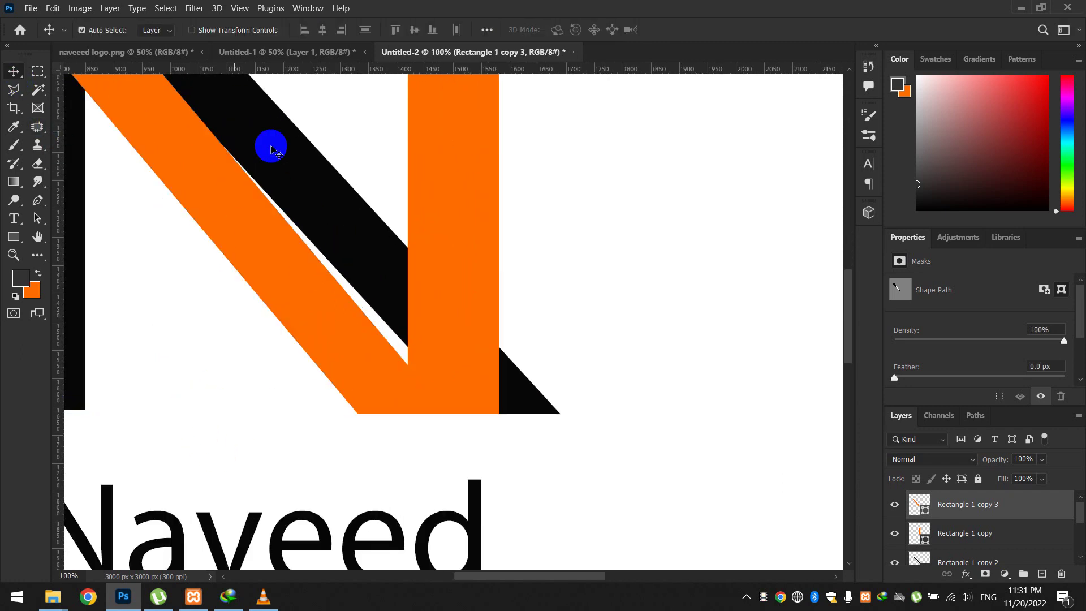
# Skew Rectangle 1 copy 2's base right and top left so the black diagonal spans the N
pyautogui.rightClick(300, 161)
pyautogui.click(330, 170)
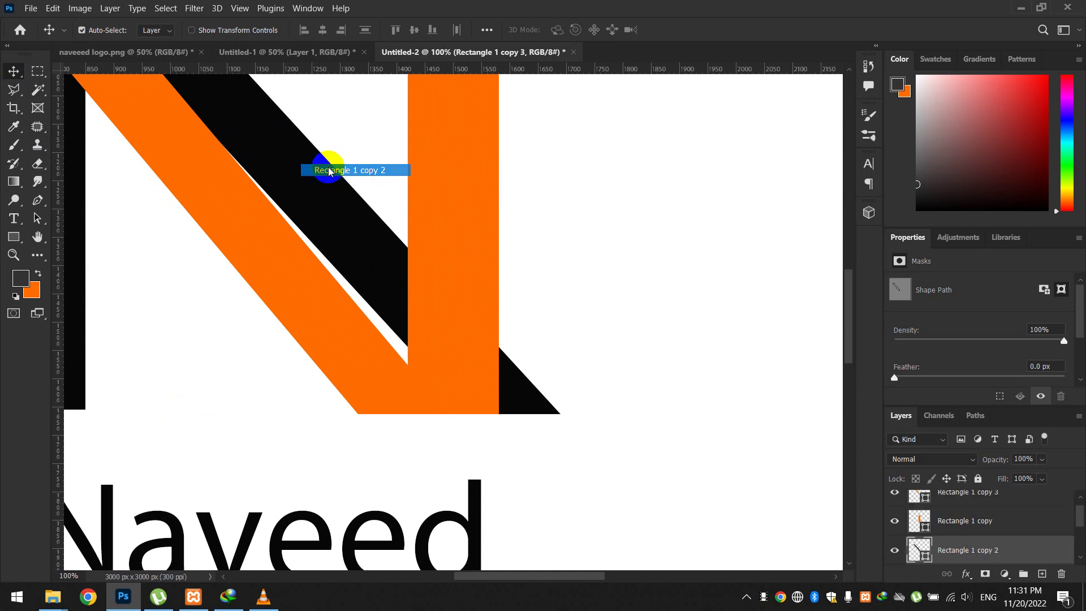
pyautogui.click(330, 171)
pyautogui.hotkey('ctrl', 't')
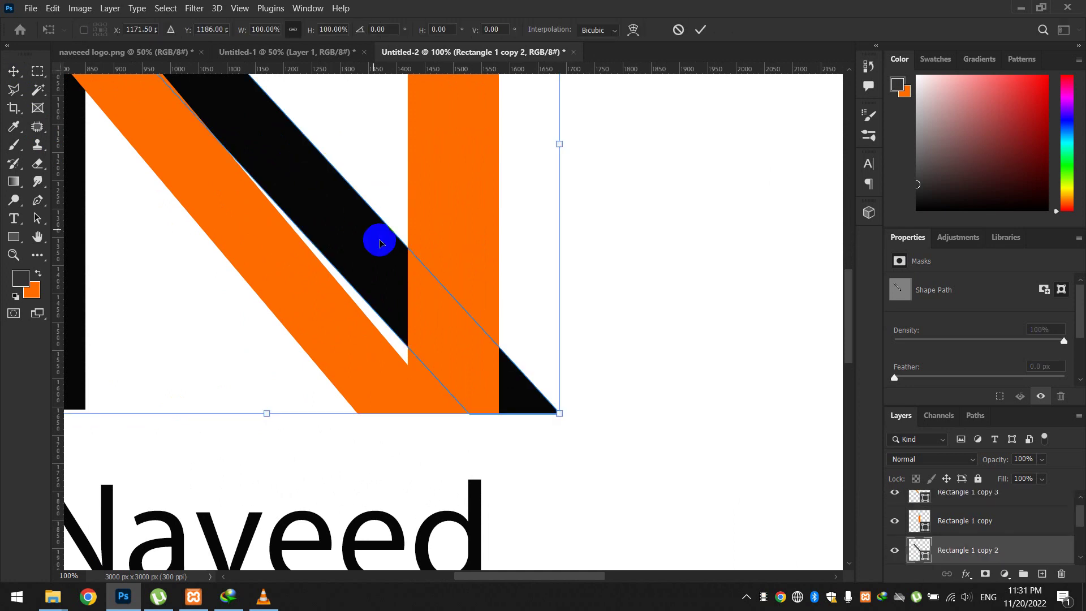
pyautogui.rightClick(370, 264)
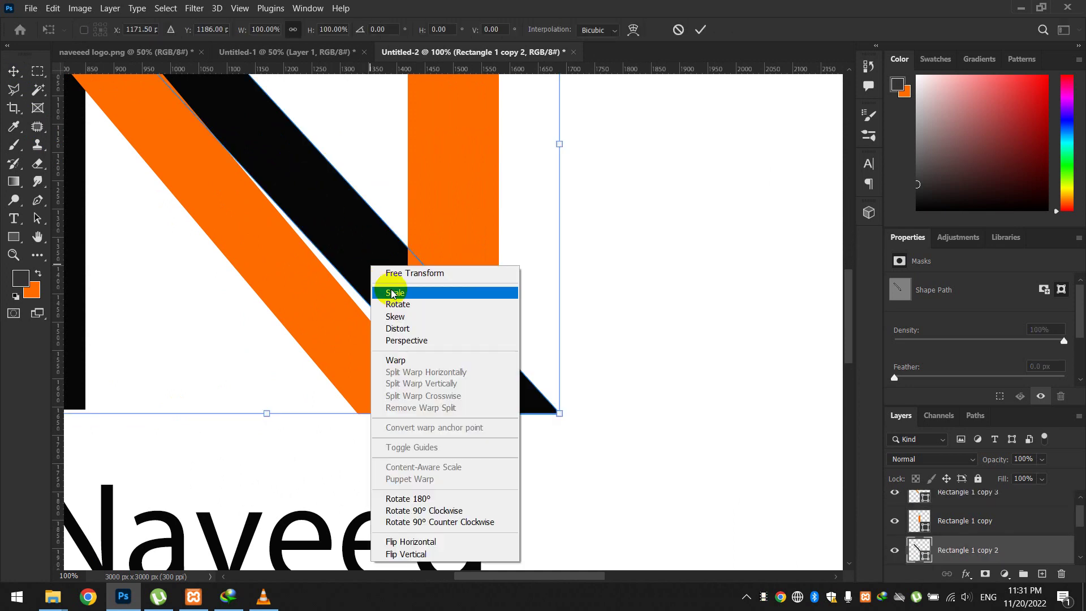
pyautogui.click(401, 318)
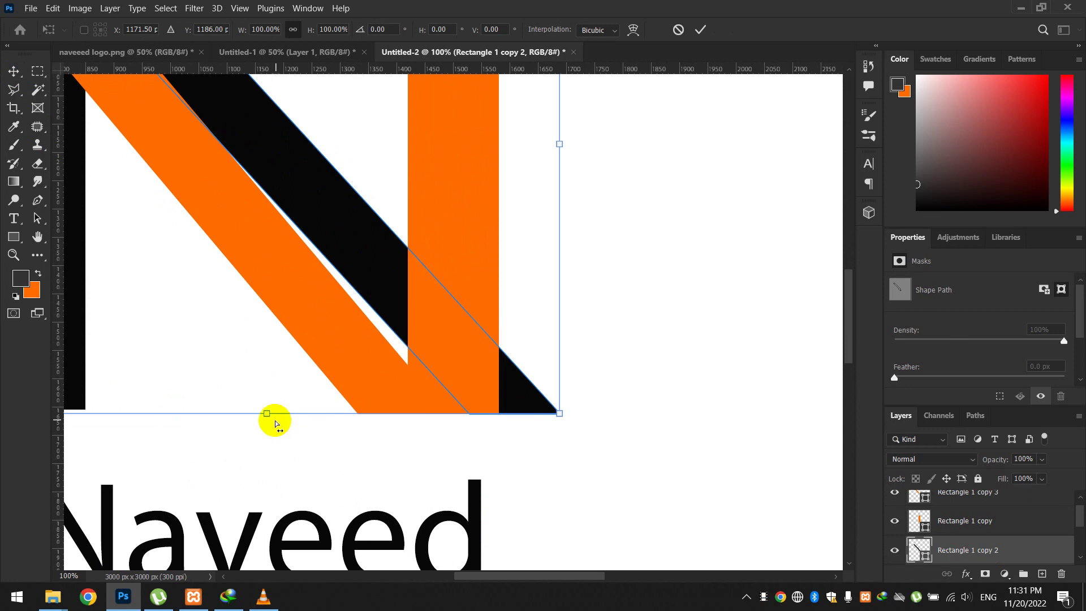
pyautogui.moveTo(267, 413); pyautogui.dragTo(293, 404)
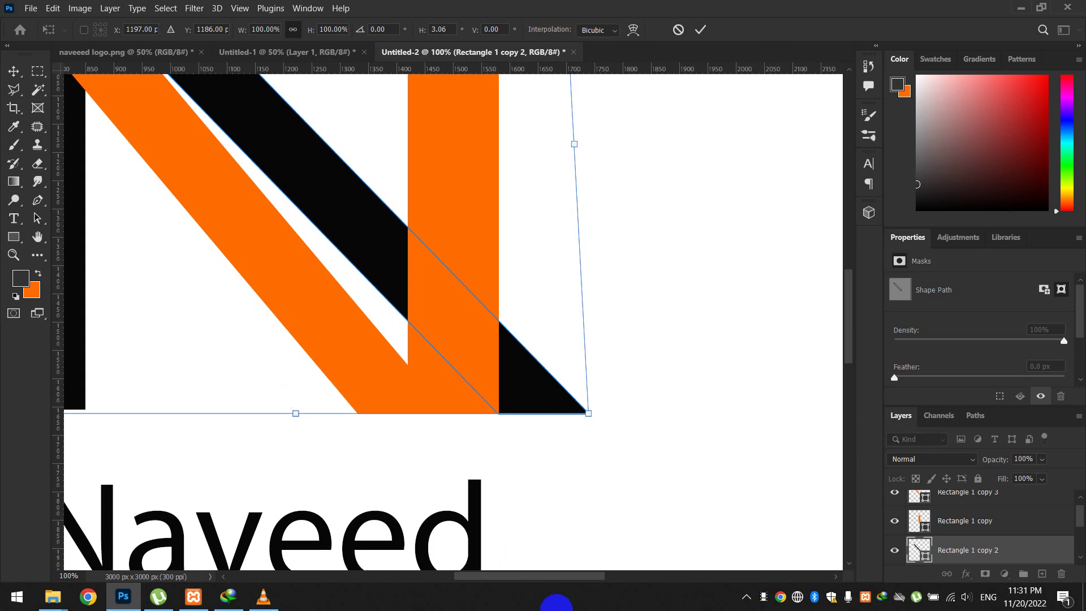
pyautogui.hotkey('ctrl', '-')
pyautogui.hotkey('ctrl', '-')
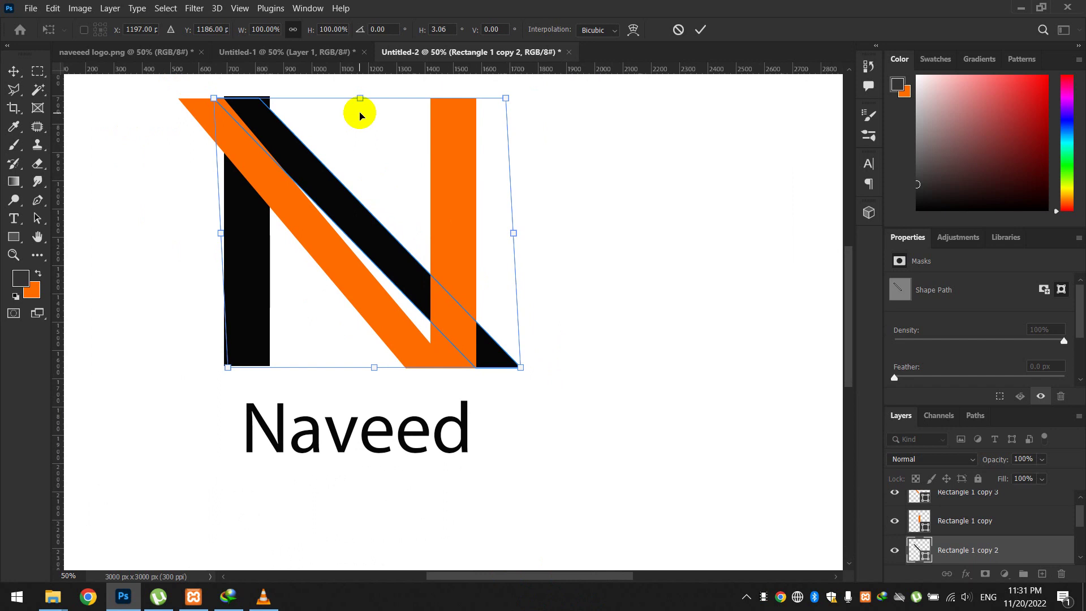
pyautogui.moveTo(358, 98)
pyautogui.mouseDown()
pyautogui.moveTo(335, 98)
pyautogui.moveTo(345, 97)
pyautogui.mouseUp()
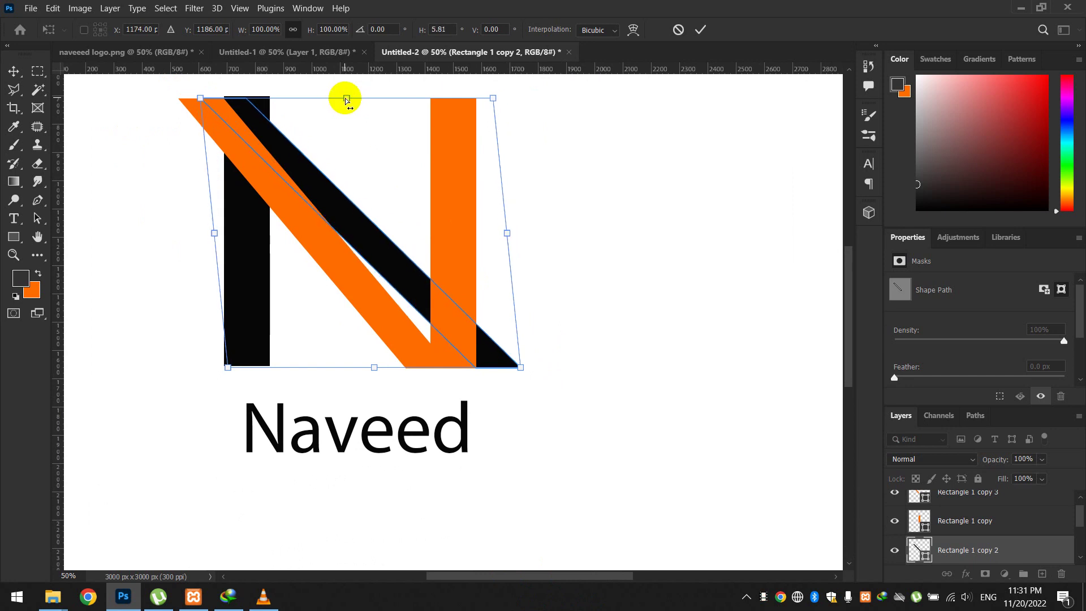
pyautogui.click(14, 74)
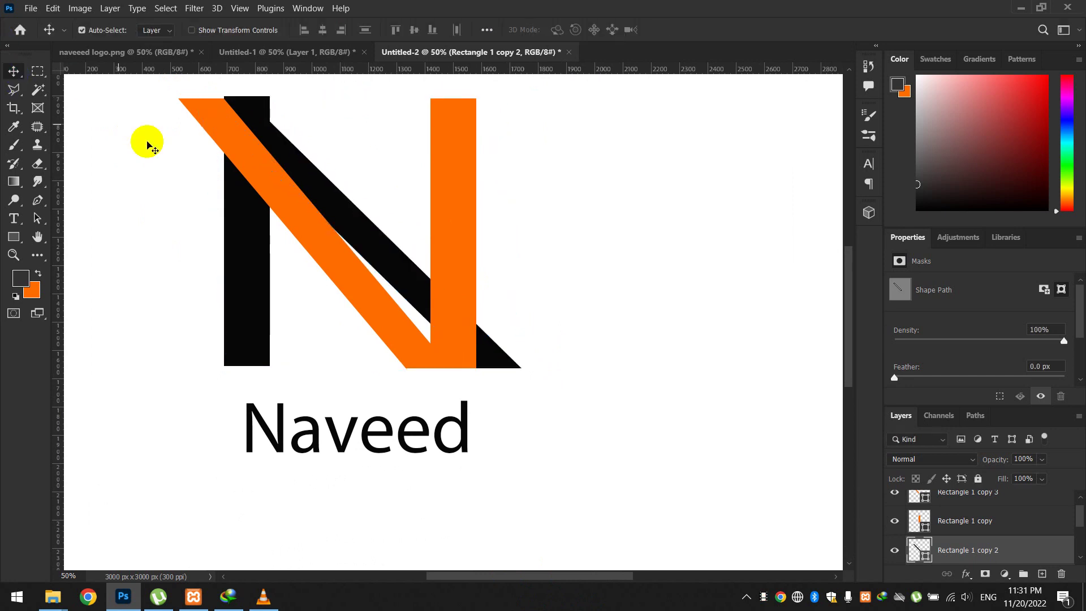
pyautogui.click(330, 242)
pyautogui.rightClick(330, 242)
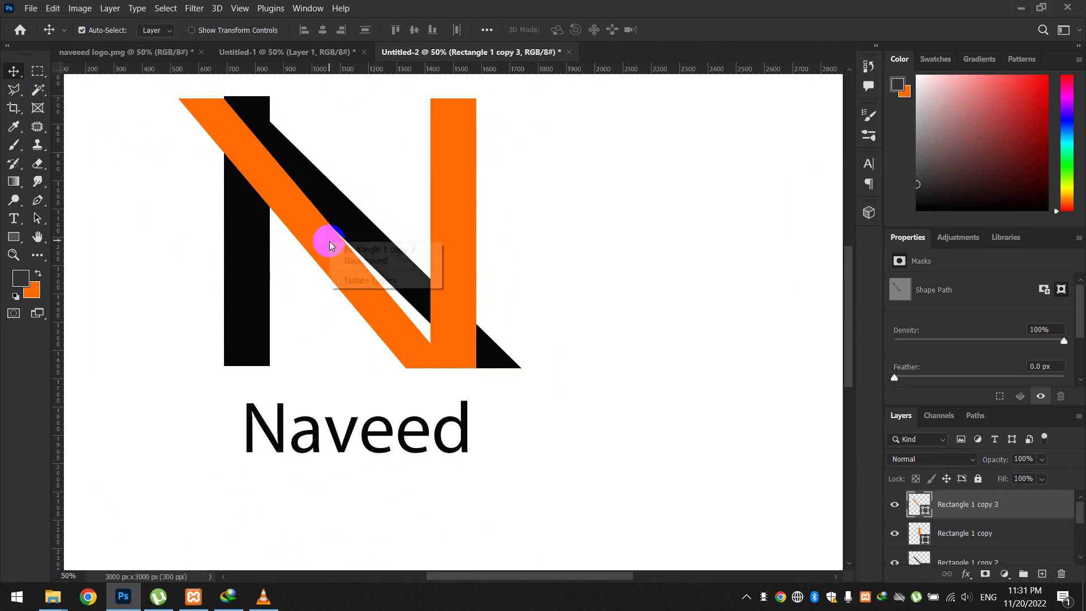
pyautogui.click(346, 250)
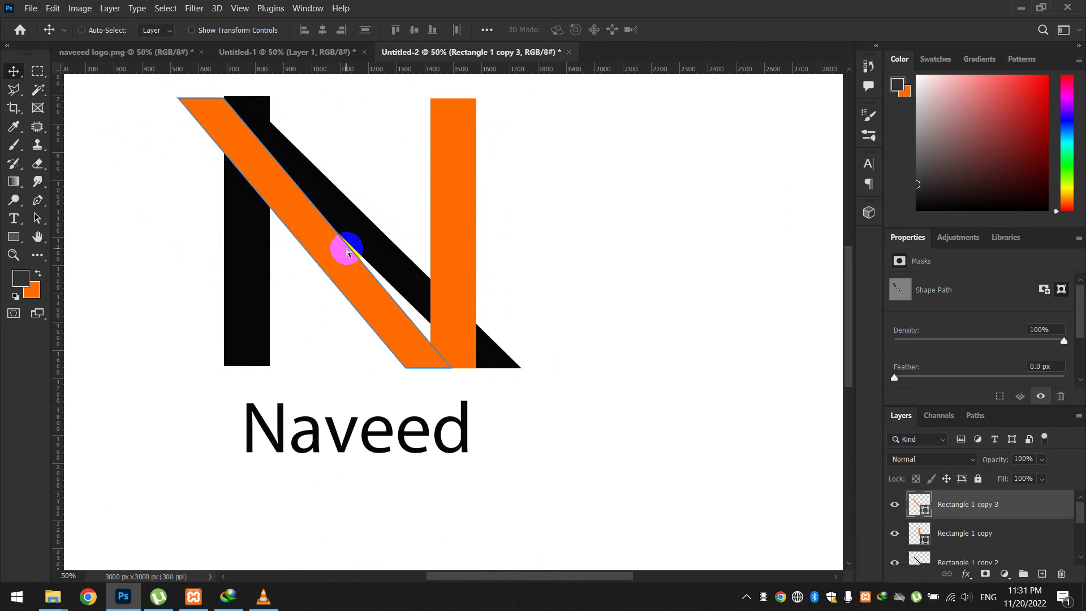
pyautogui.hotkey('ctrl', 't')
pyautogui.rightClick(331, 254)
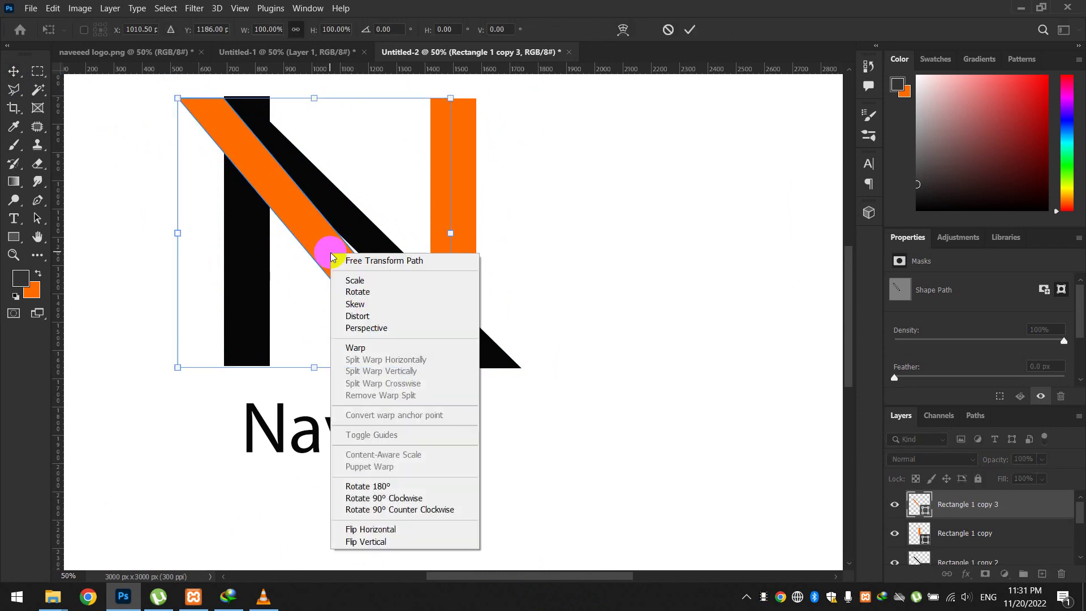
pyautogui.click(356, 304)
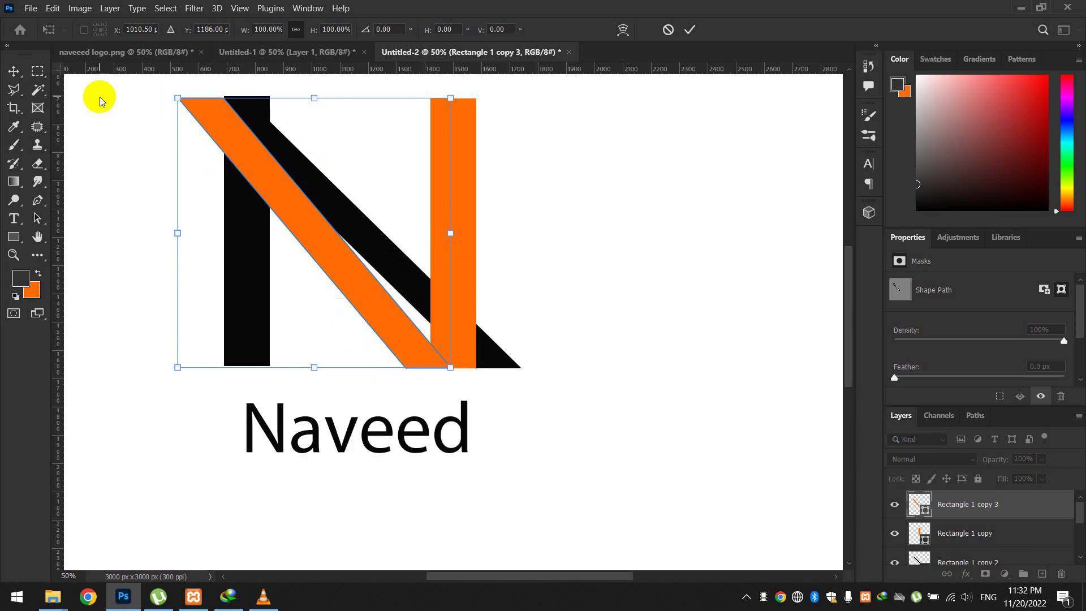
pyautogui.click(14, 71)
pyautogui.click(406, 278)
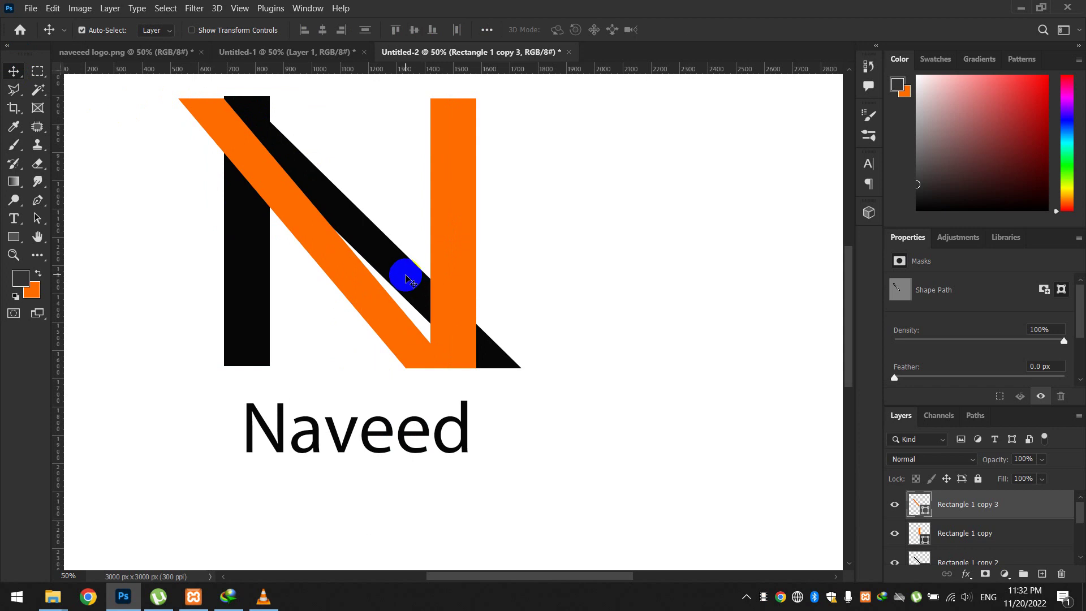
# Move the black diagonal off to the right and Alt-drag a parallel orange copy beside the first
pyautogui.moveTo(405, 278); pyautogui.dragTo(788, 274)
pyautogui.click(331, 263)
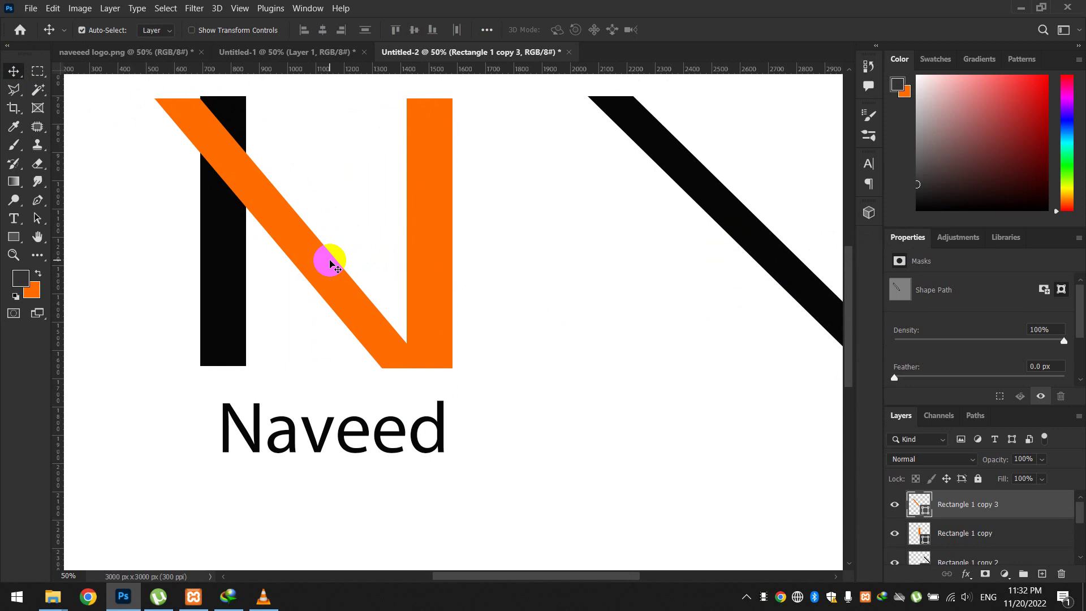
pyautogui.moveTo(331, 263); pyautogui.dragTo(401, 255)
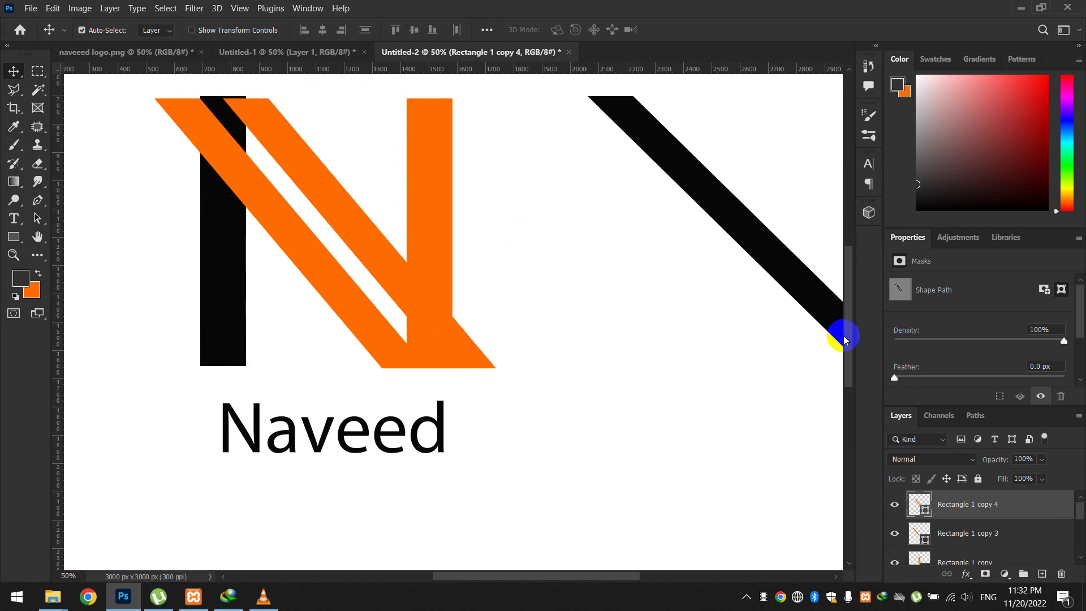
pyautogui.moveTo(849, 338); pyautogui.dragTo(837, 303)
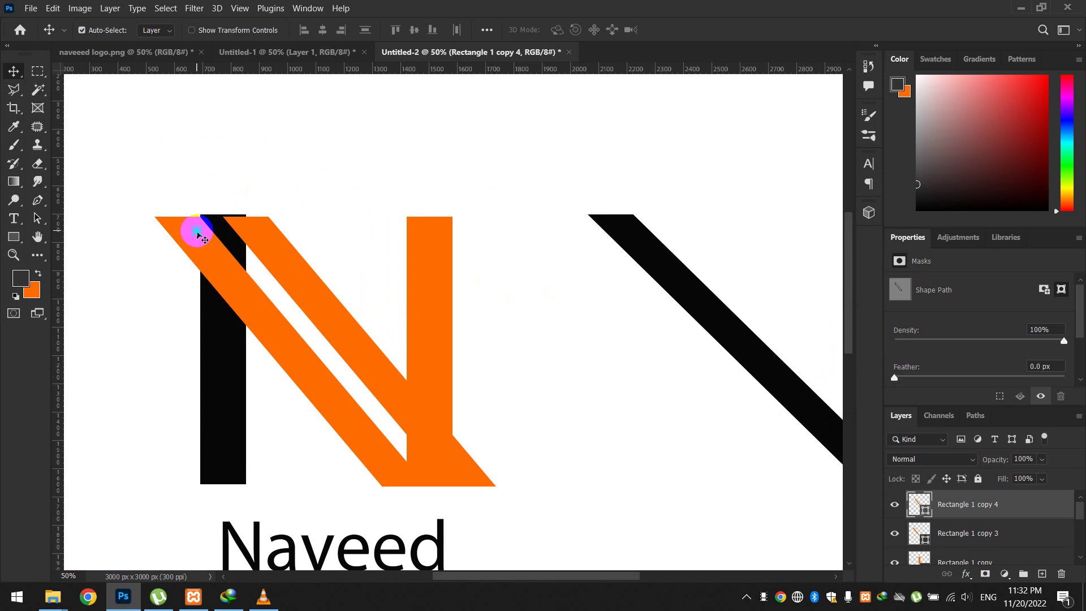
# Stretch Rectangle 1 copy 3 upward to 100.84% so its top meets the black stem's top
pyautogui.rightClick(198, 234)
pyautogui.click(215, 239)
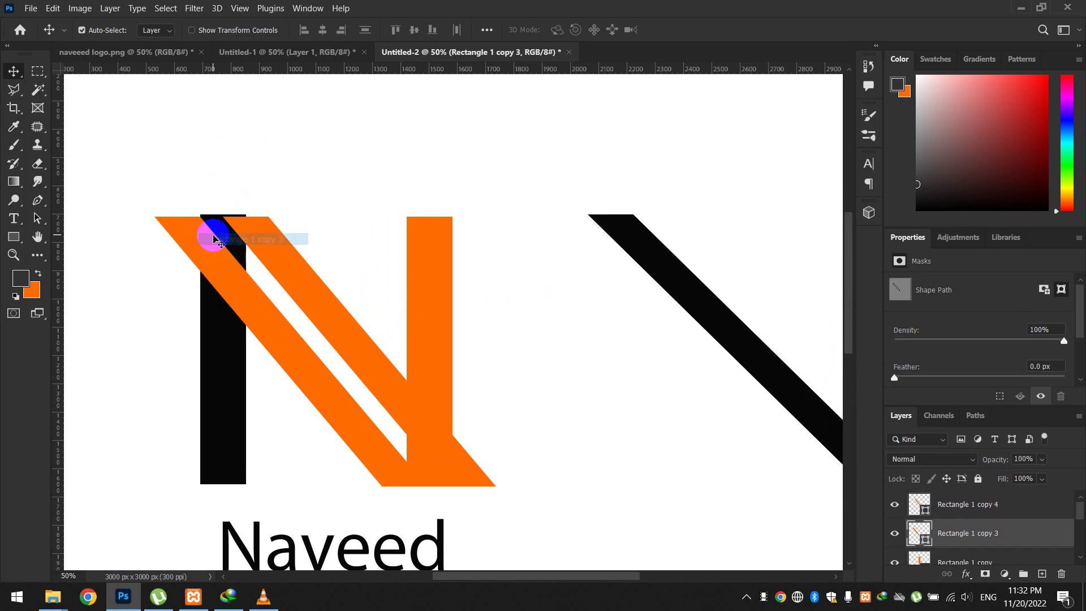
pyautogui.hotkey('ctrl', 't')
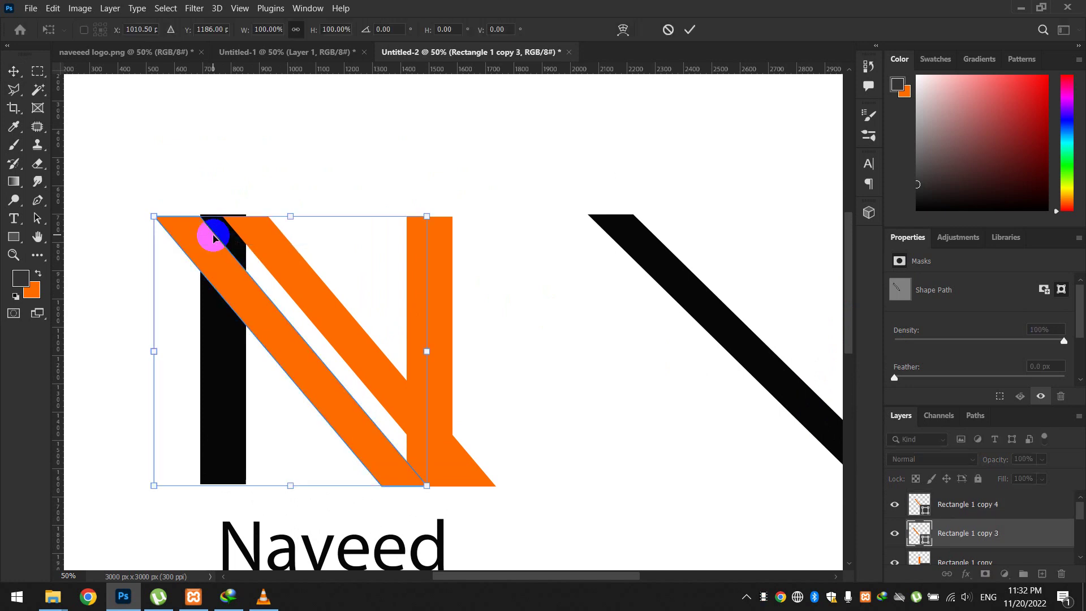
pyautogui.hotkey('ctrl', '+')
pyautogui.hotkey('ctrl', '+')
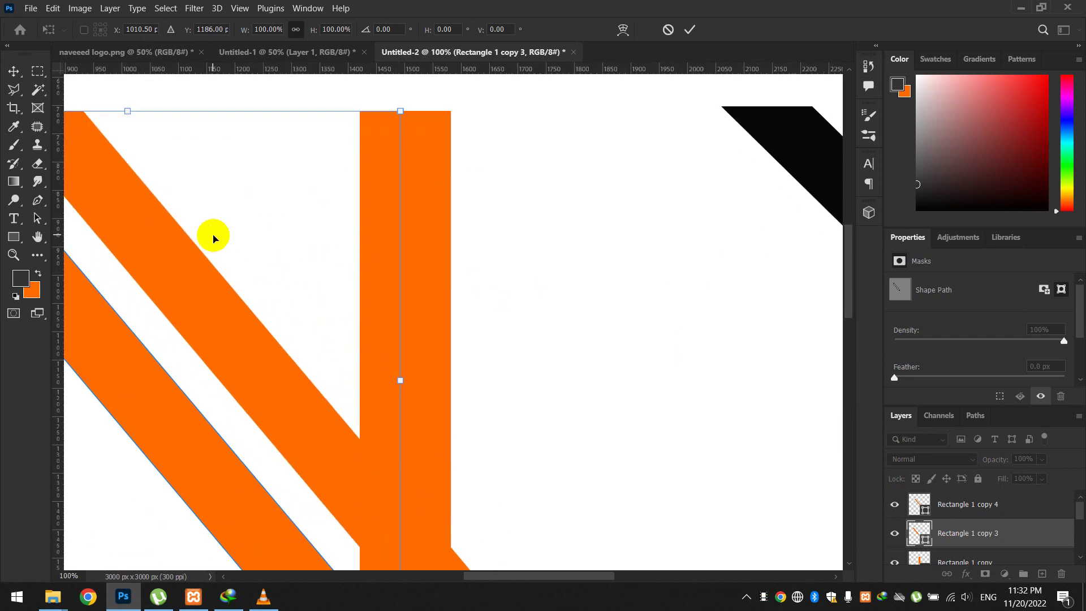
pyautogui.moveTo(519, 577); pyautogui.dragTo(463, 576)
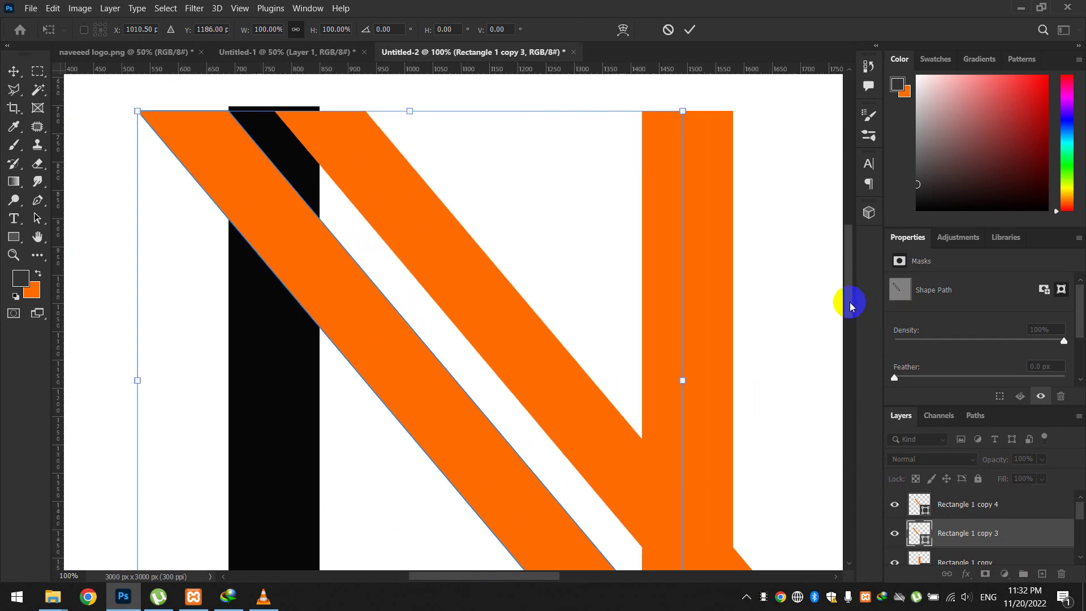
pyautogui.moveTo(851, 306); pyautogui.dragTo(833, 266)
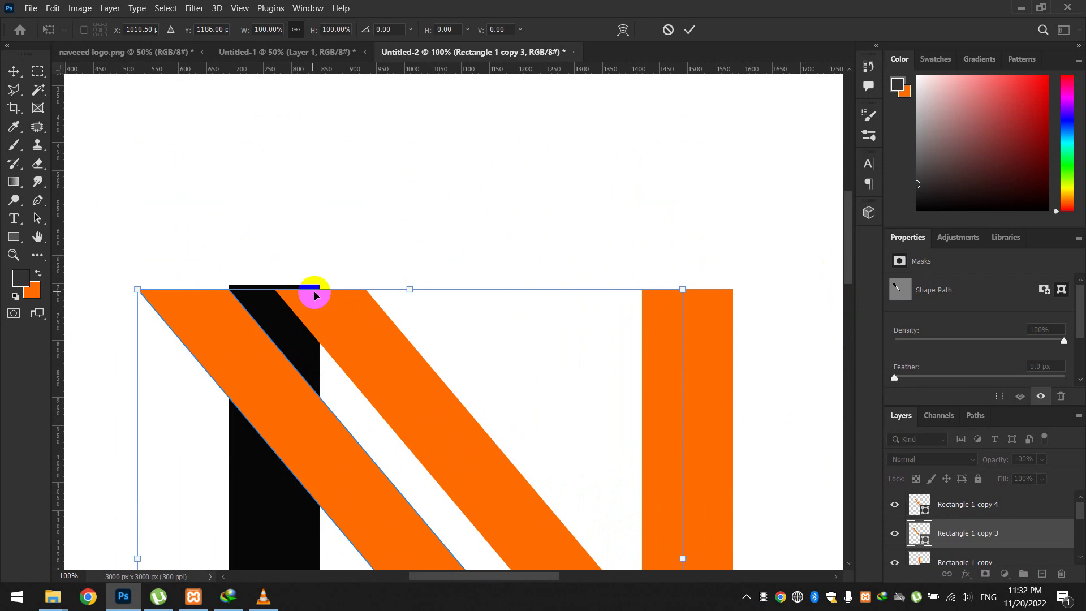
pyautogui.moveTo(411, 287); pyautogui.dragTo(413, 281)
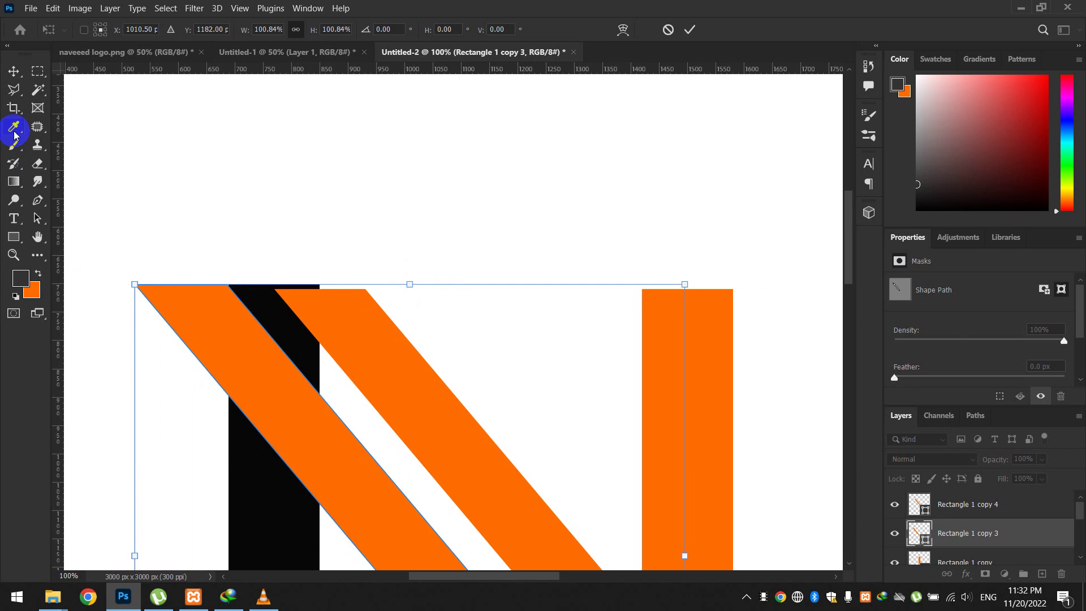
pyautogui.click(13, 73)
pyautogui.click(342, 321)
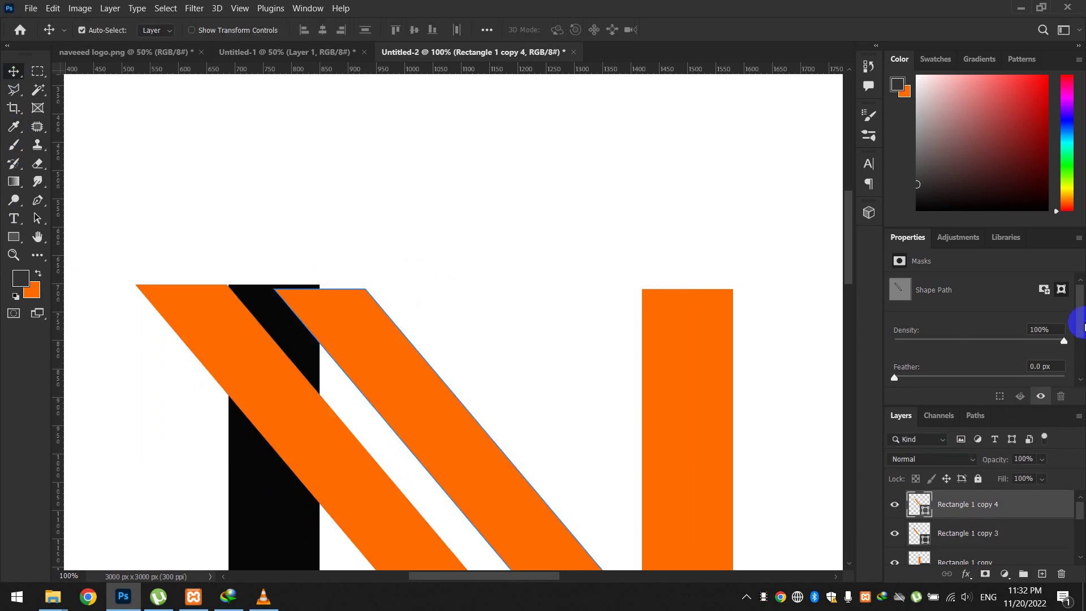
# Dismiss the transform error message and select the second orange diagonal's layer, Rectangle 1 copy 4
pyautogui.moveTo(1084, 327); pyautogui.dragTo(1082, 362)
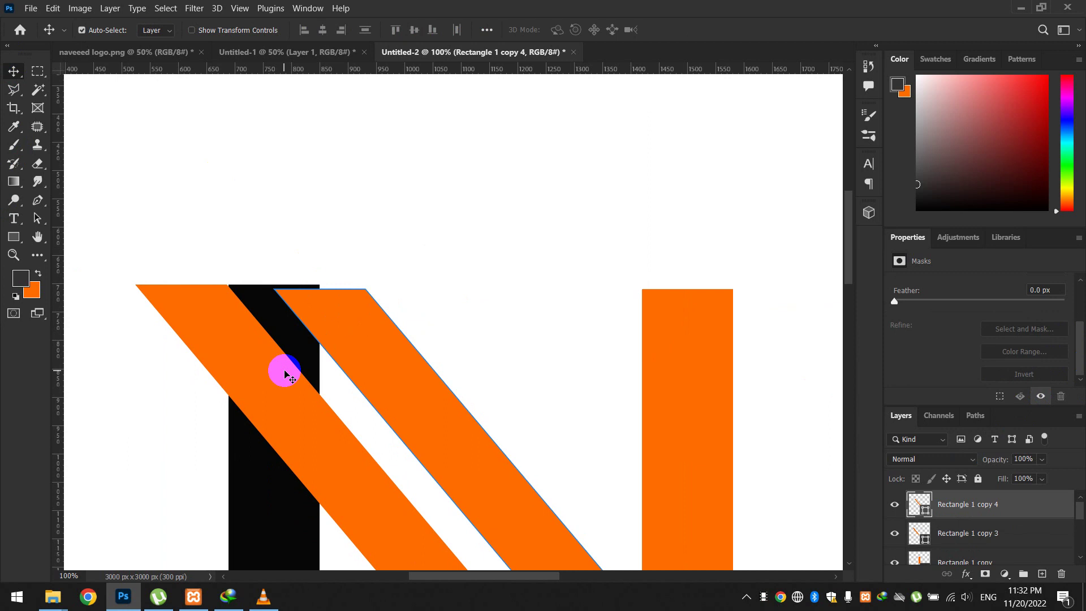
pyautogui.press('ctrl')
pyautogui.keyDown('ctrl'); pyautogui.click(439, 303); pyautogui.keyUp('ctrl')
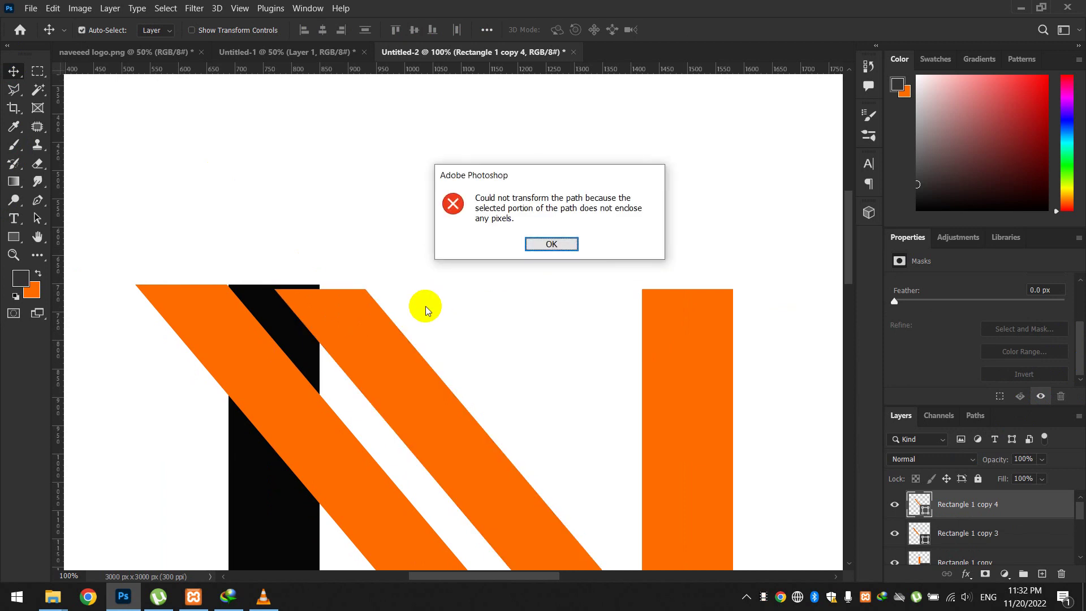
pyautogui.click(547, 245)
pyautogui.click(398, 362)
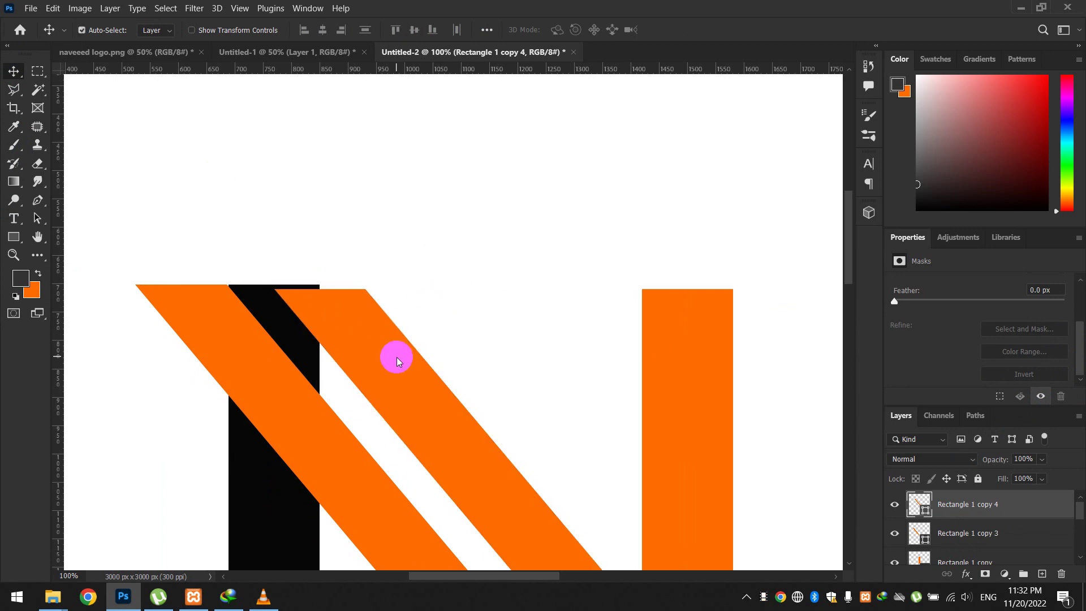
pyautogui.rightClick(398, 362)
pyautogui.click(404, 364)
# Skew the second orange diagonal's top edge by about -0.89° and commit the transform
pyautogui.hotkey('ctrl', 't')
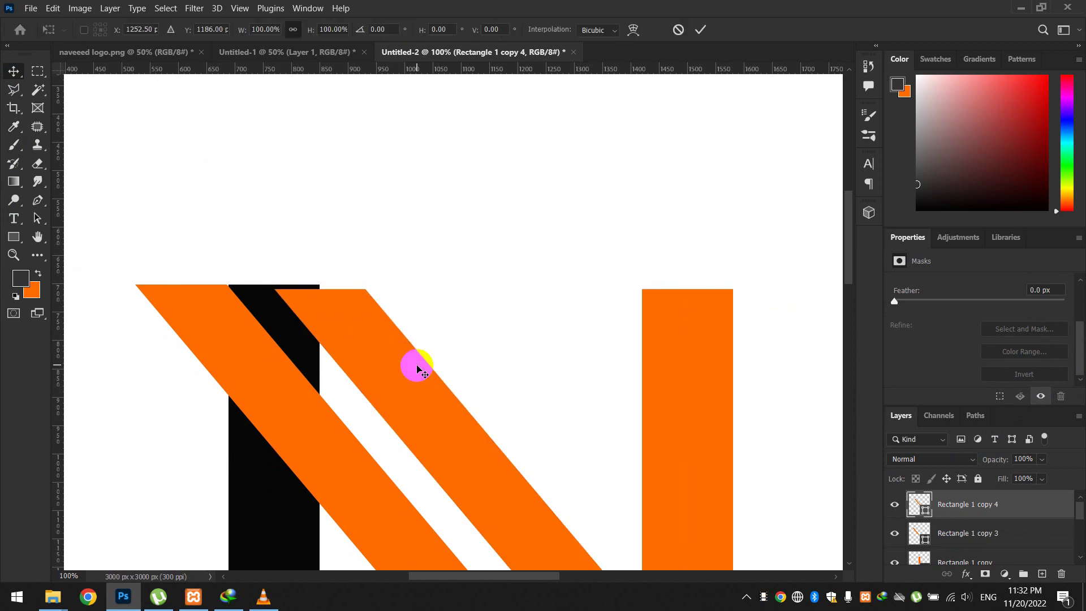
pyautogui.rightClick(418, 368)
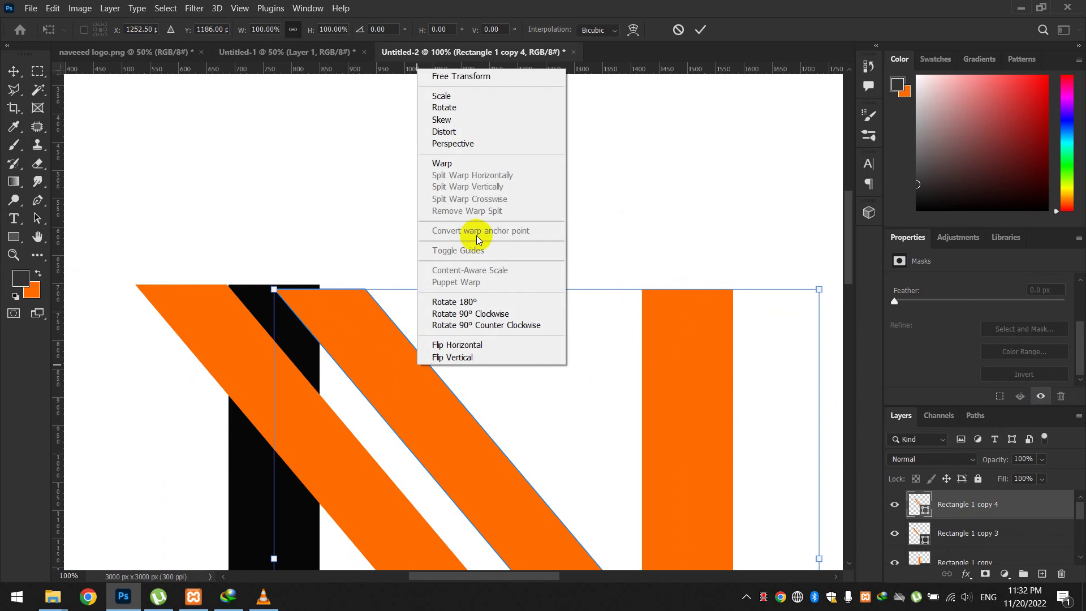
pyautogui.click(454, 122)
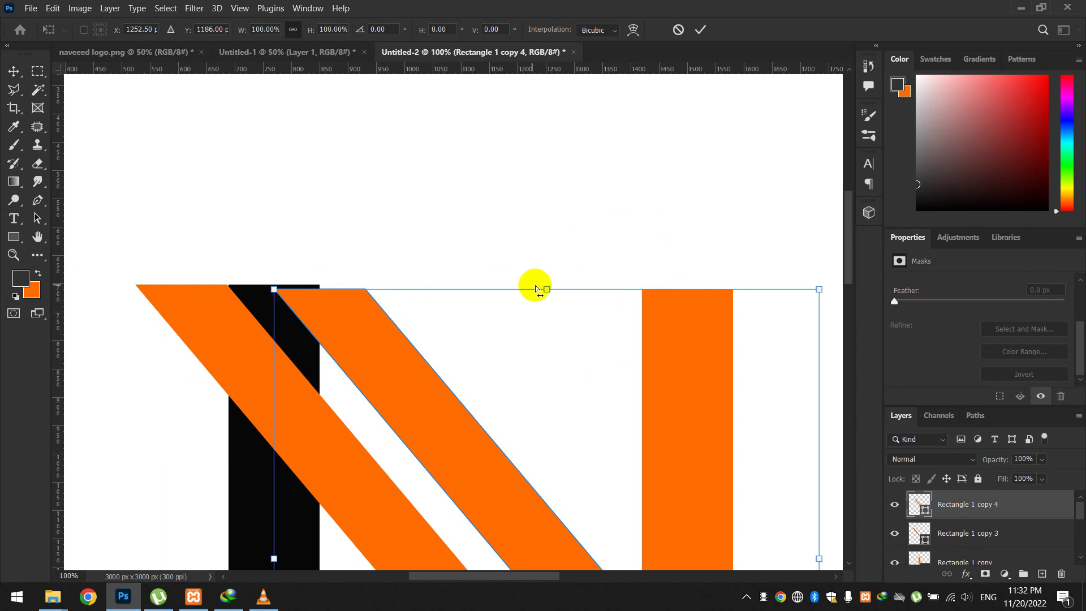
pyautogui.moveTo(547, 292); pyautogui.dragTo(548, 272)
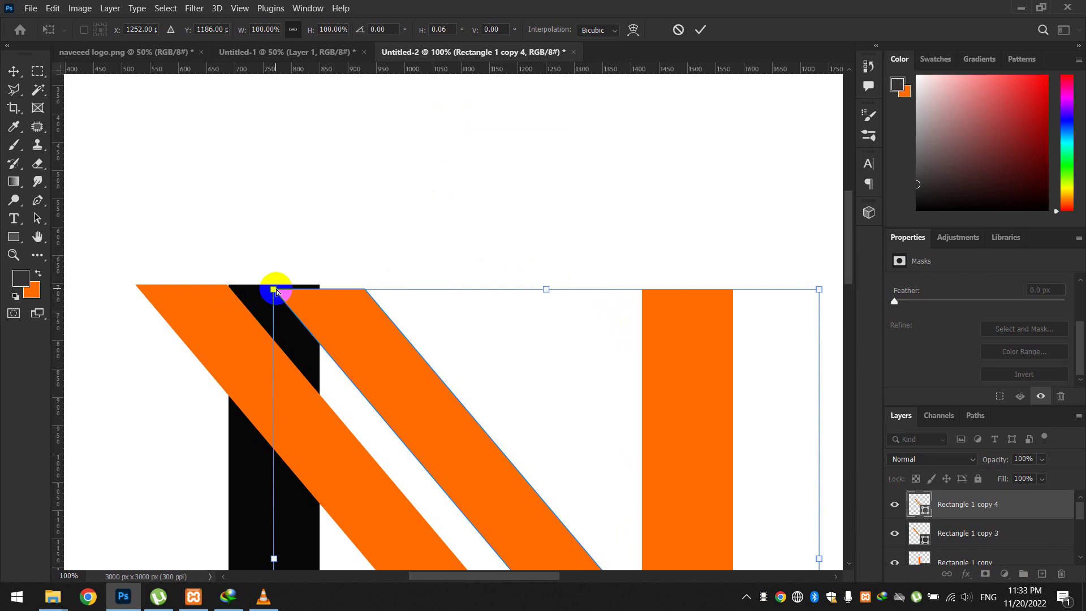
pyautogui.moveTo(275, 287); pyautogui.dragTo(274, 297)
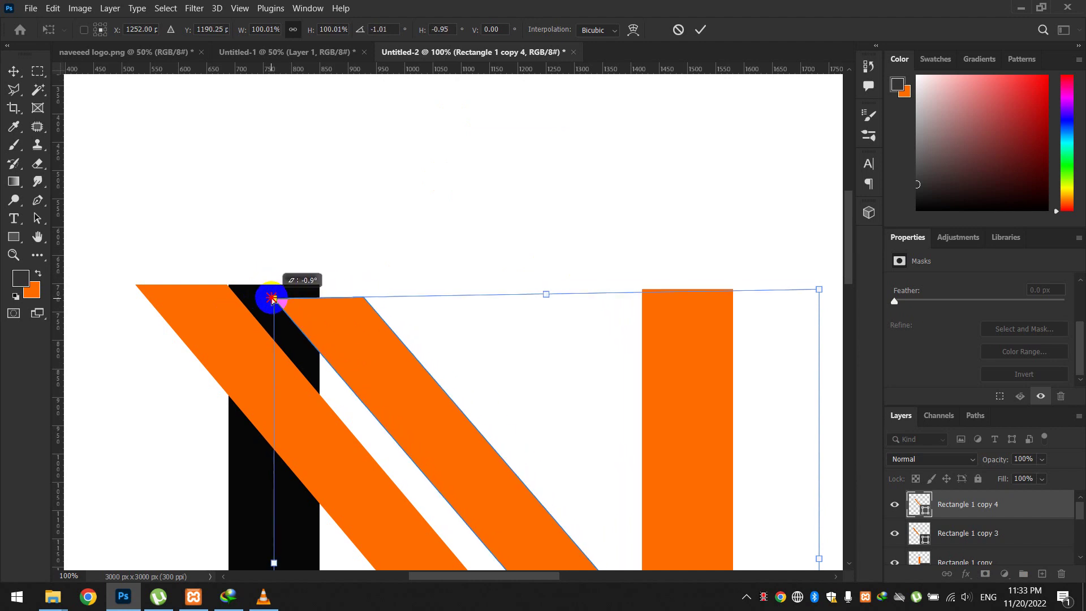
pyautogui.click(12, 71)
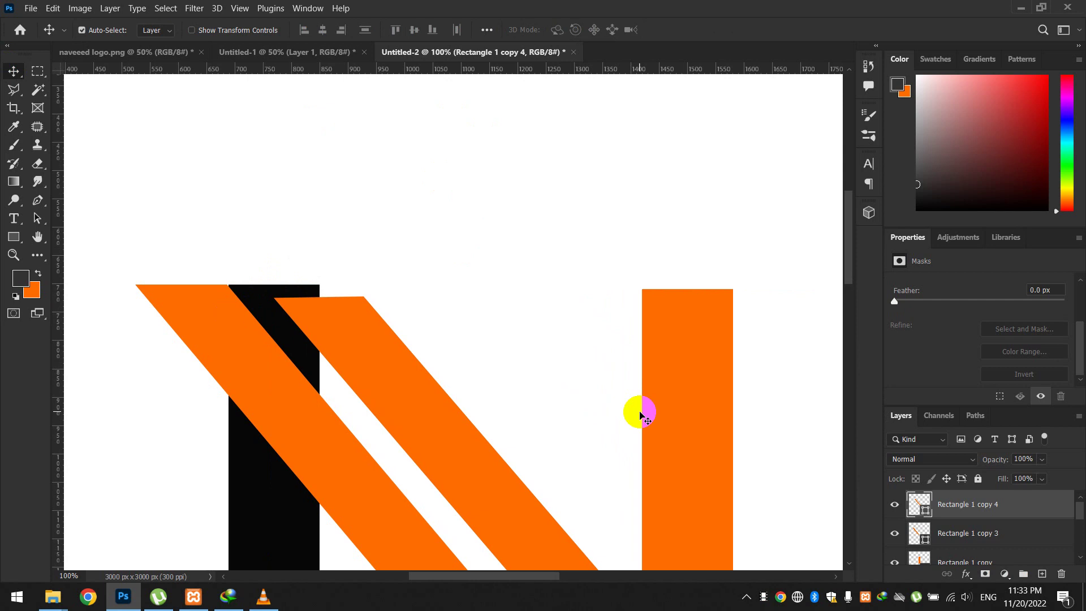
# Undo the skew and Alt-drag a new orange diagonal copy 225 px right, tops aligned
pyautogui.hotkey('ctrl', 'z')
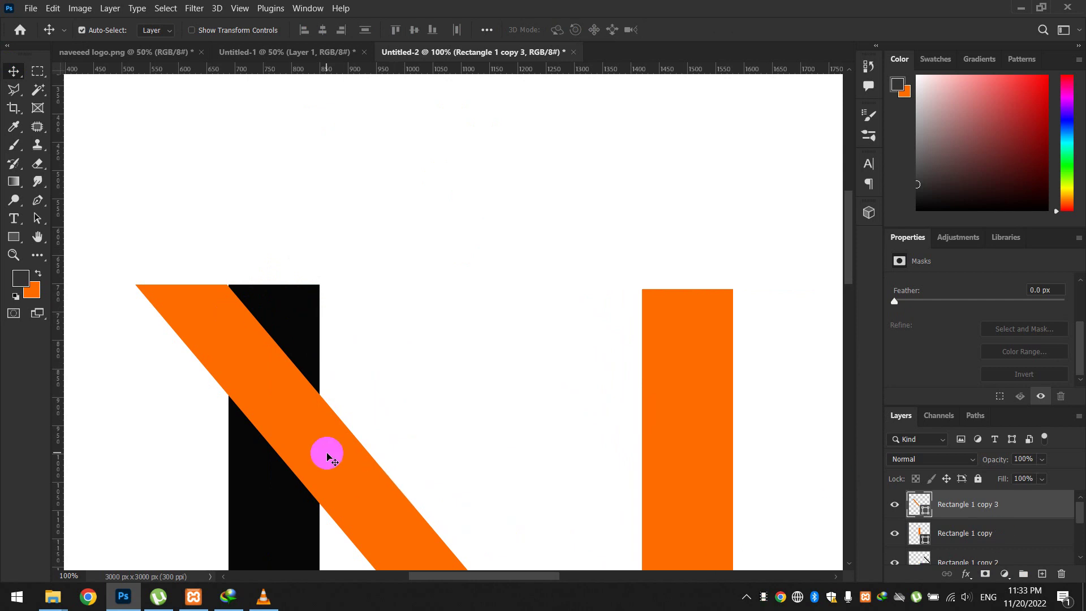
pyautogui.moveTo(327, 453); pyautogui.dragTo(452, 454)
pyautogui.press('Down')
pyautogui.press('Down')
pyautogui.press('Down')
pyautogui.press('Down')
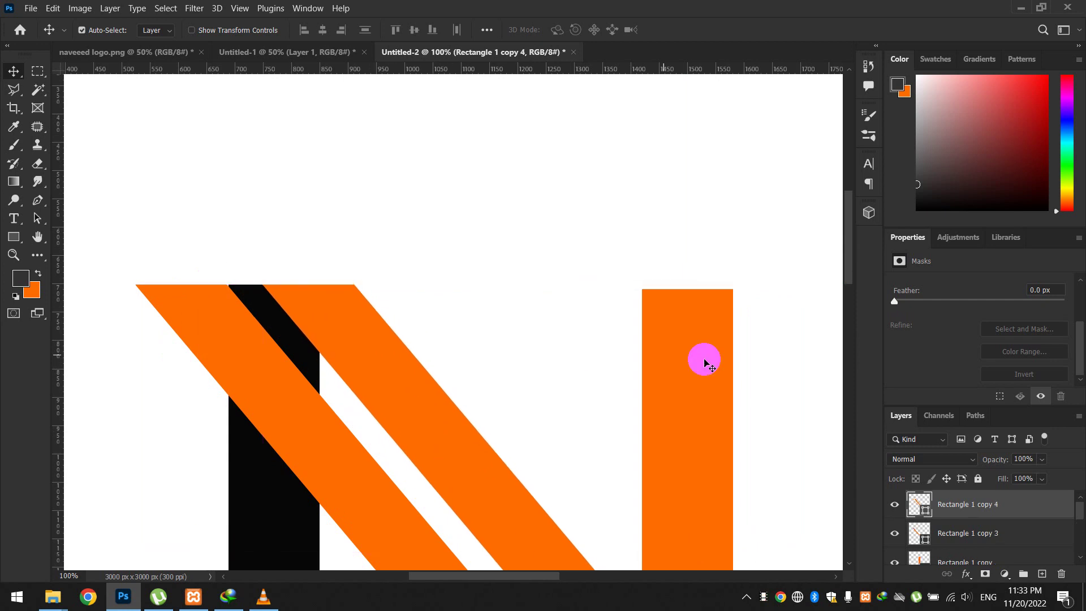
pyautogui.hotkey('ctrl', '-')
pyautogui.hotkey('ctrl', '-')
pyautogui.hotkey('ctrl', '-')
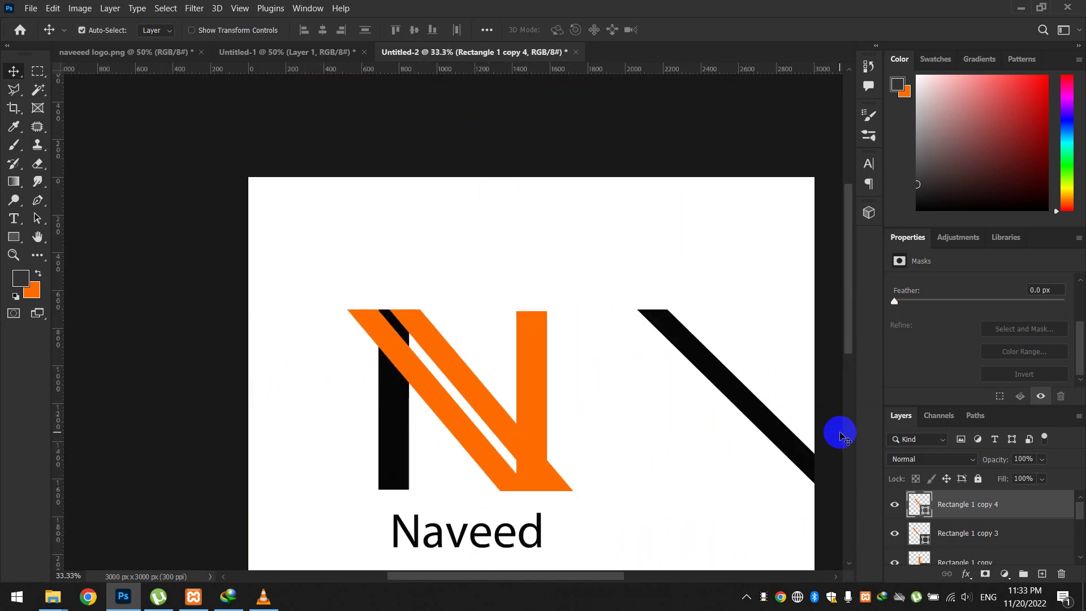
# Delete the stray black diagonal layer and select the second orange diagonal bar
pyautogui.click(781, 425)
pyautogui.moveTo(956, 560); pyautogui.dragTo(1062, 574)
pyautogui.click(488, 396)
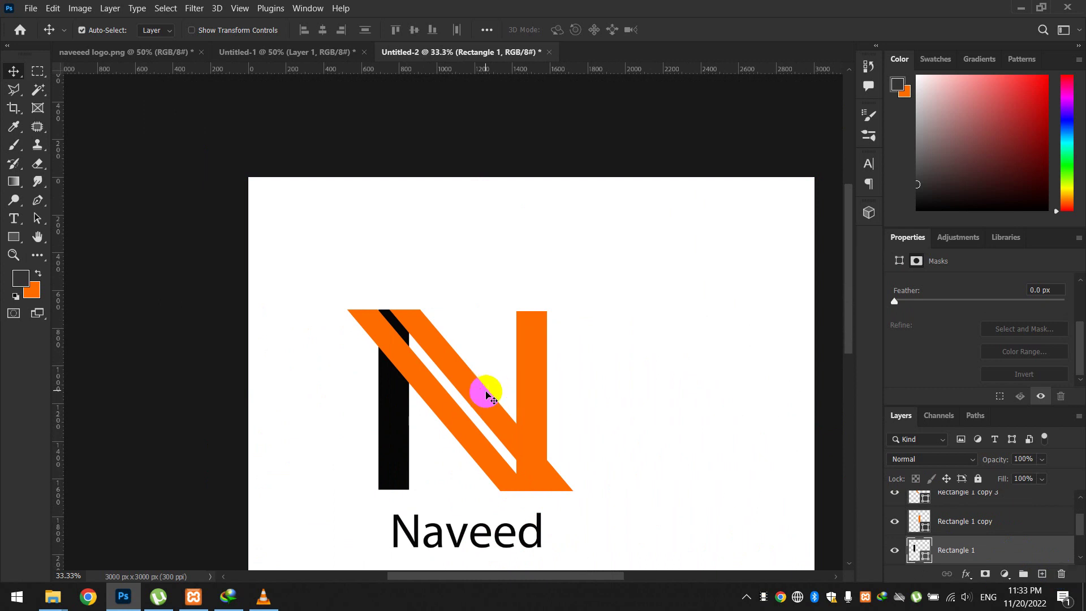
pyautogui.moveTo(488, 397); pyautogui.dragTo(485, 391)
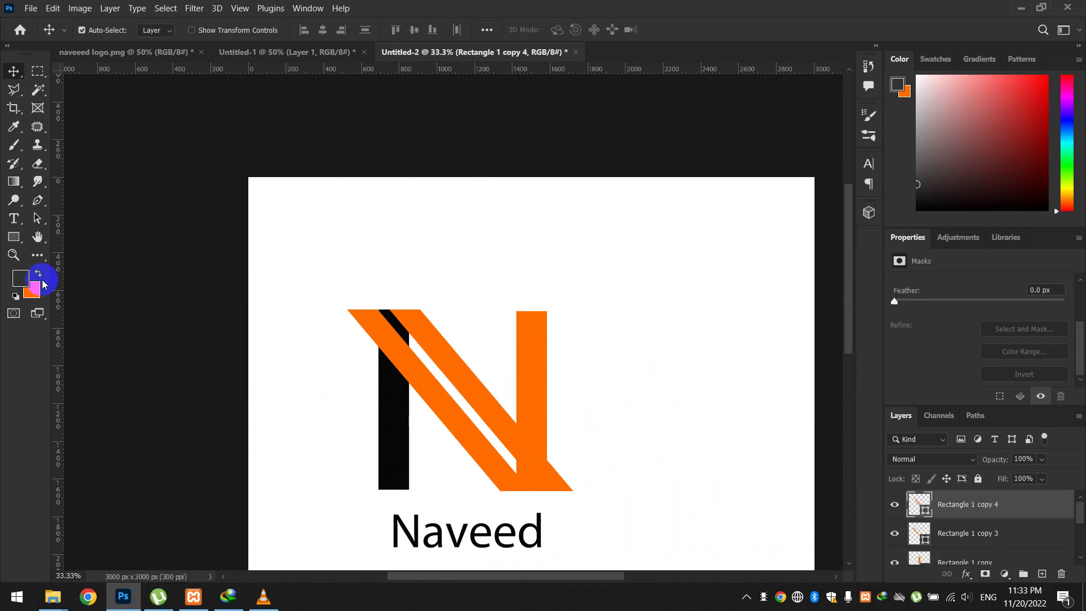
# Set Rectangle 1 copy 4's fill to dark grey with the Rectangle tool
pyautogui.click(15, 239)
pyautogui.click(158, 30)
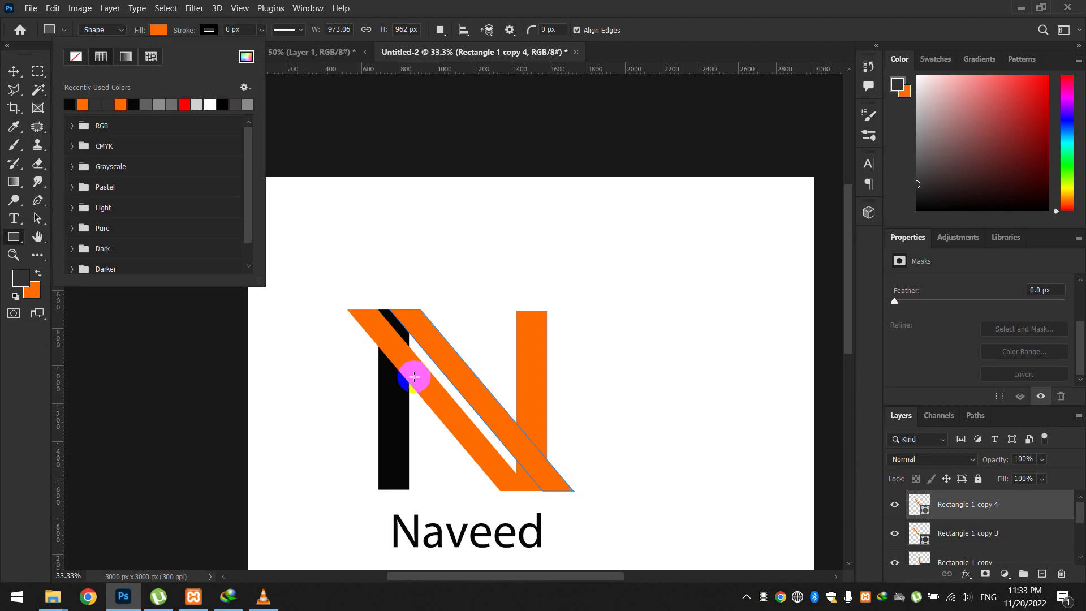
pyautogui.click(105, 103)
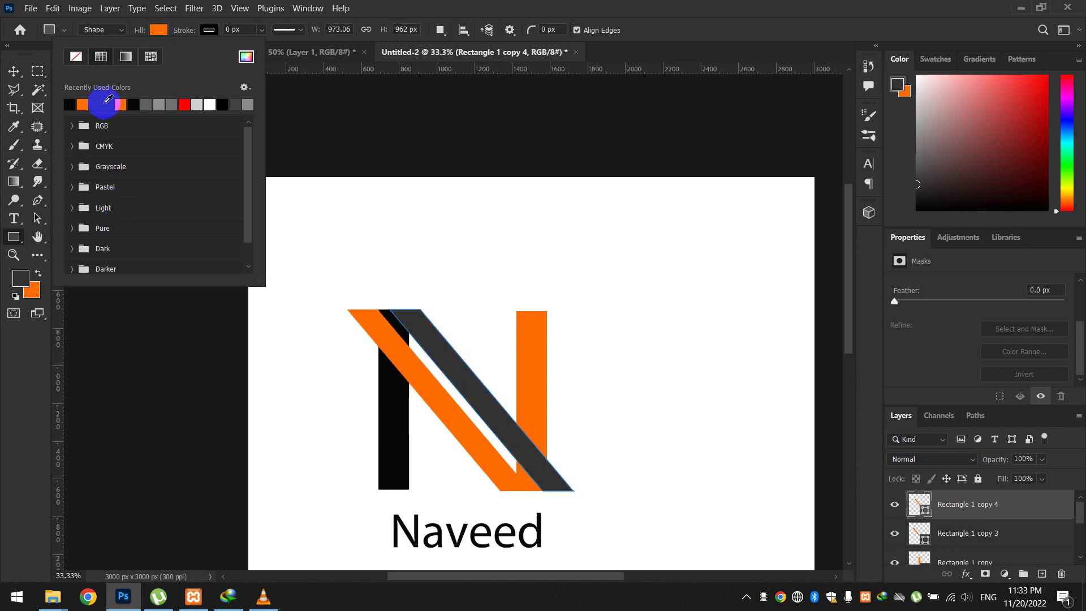
pyautogui.click(14, 71)
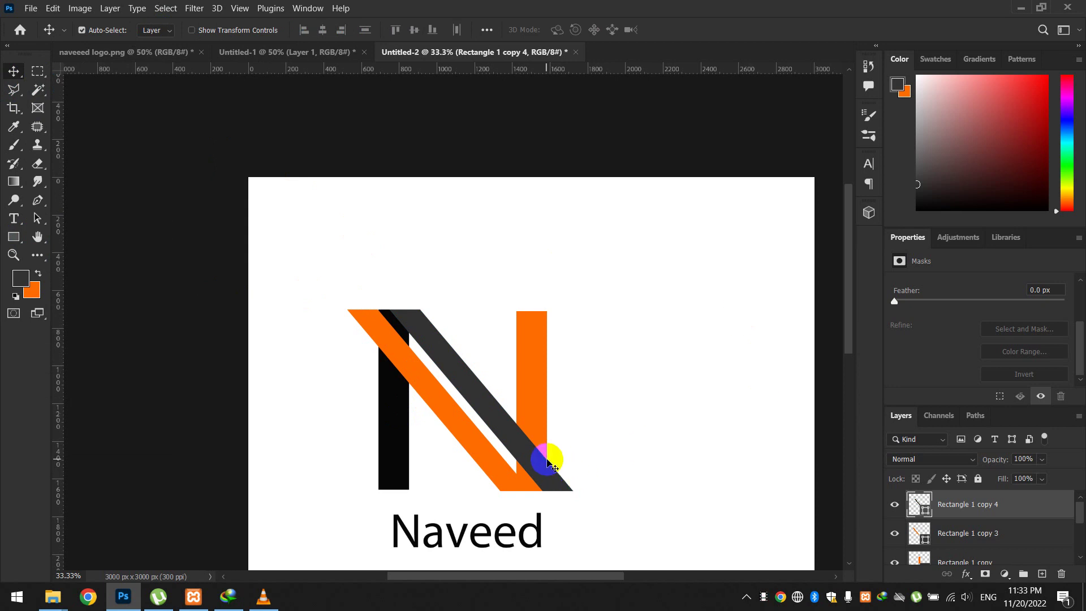
pyautogui.click(541, 482)
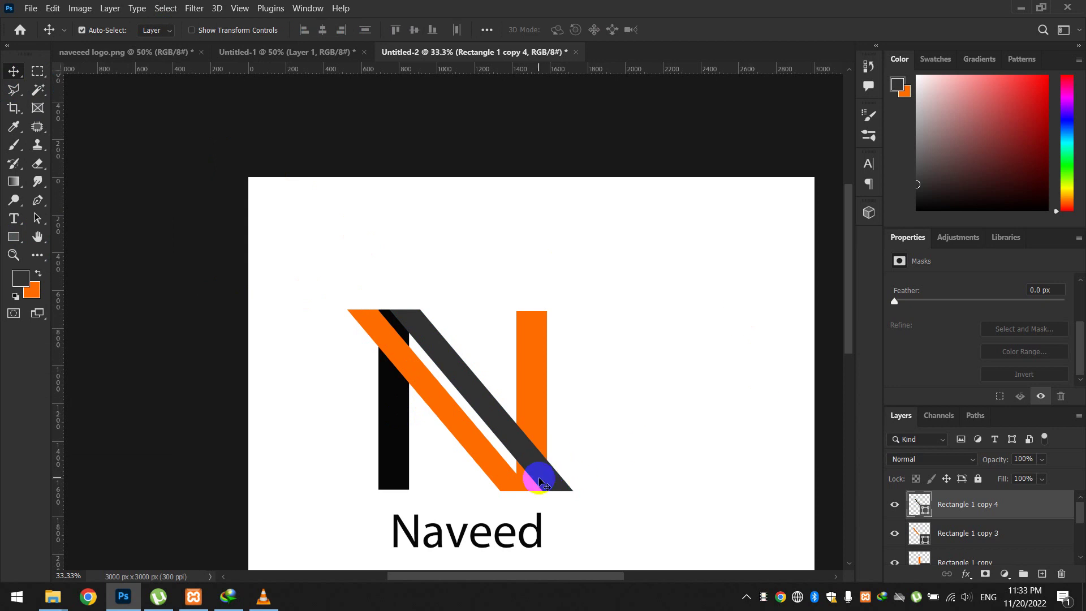
# Select the dark grey diagonal's layer and rasterize it
pyautogui.rightClick(545, 472)
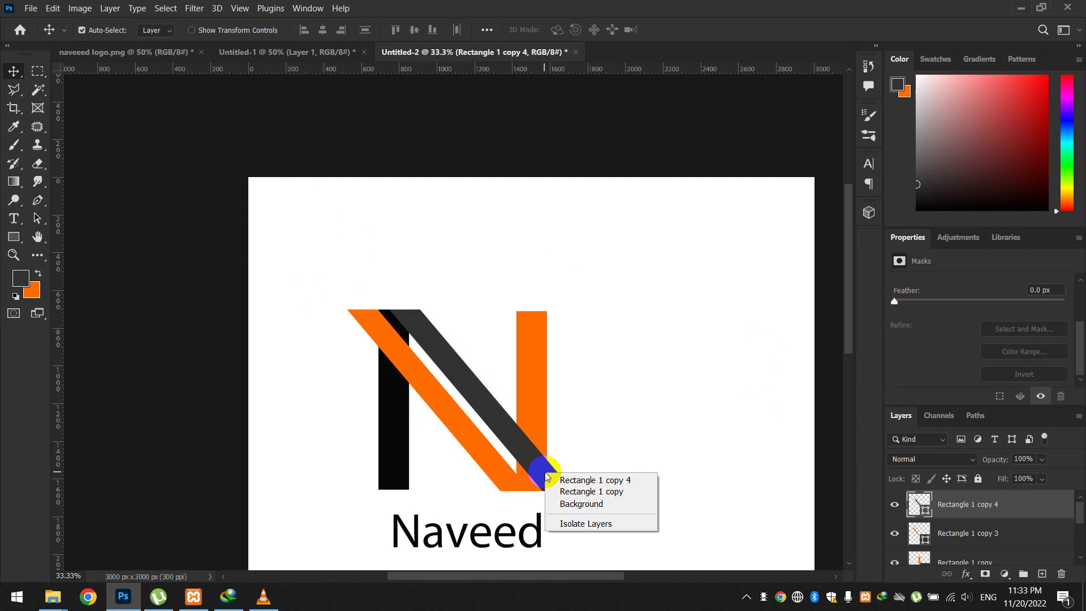
pyautogui.click(561, 480)
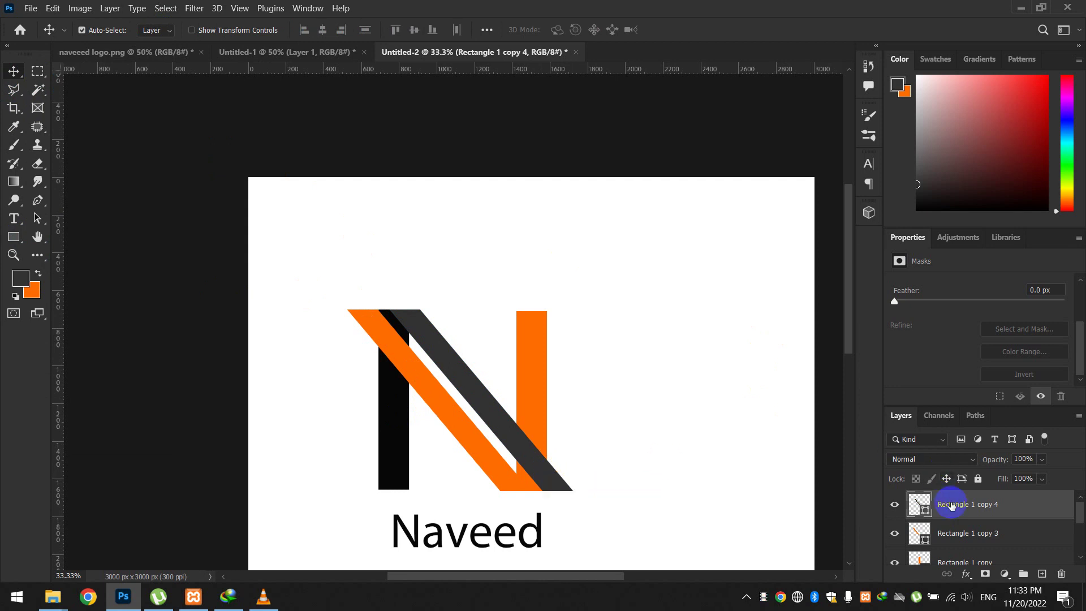
pyautogui.rightClick(952, 504)
pyautogui.rightClick(952, 504)
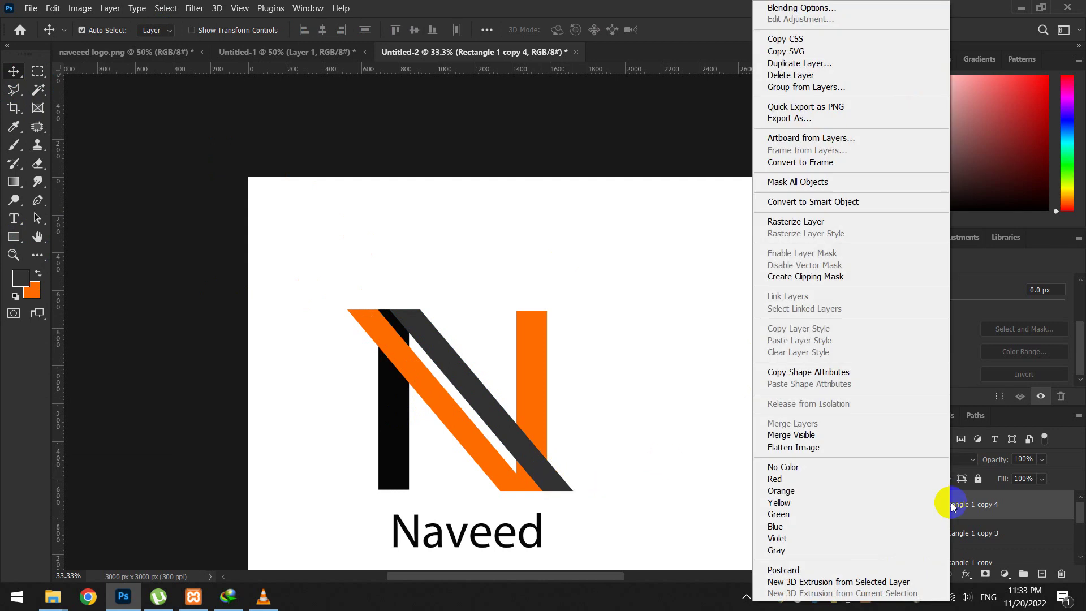
pyautogui.click(829, 224)
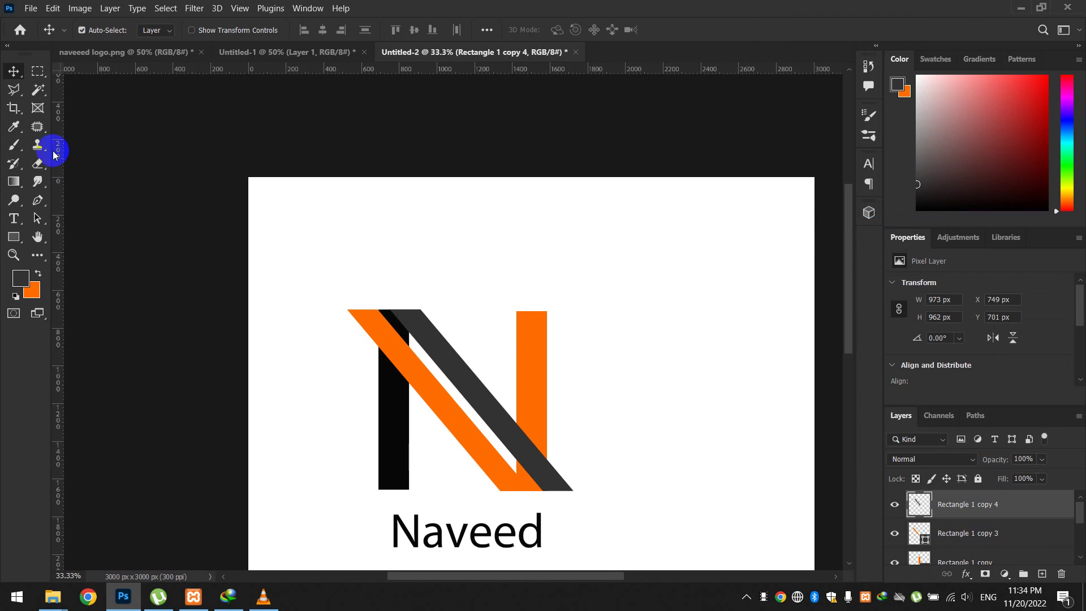
# Marquee the area right of the orange upright, align it, delete the dark tip, and deselect
pyautogui.click(38, 72)
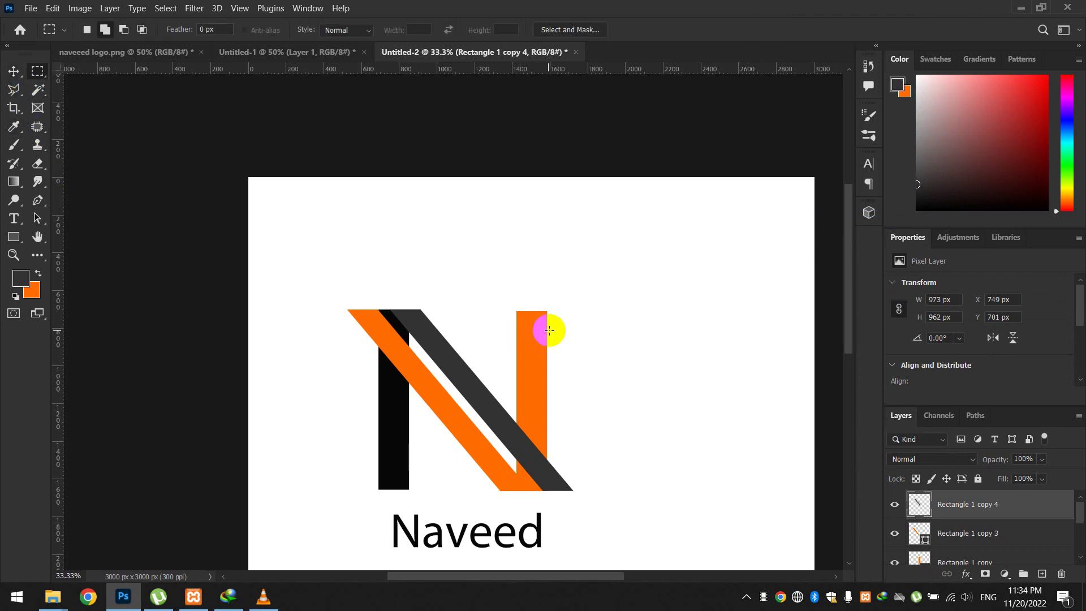
pyautogui.moveTo(545, 312); pyautogui.dragTo(640, 517)
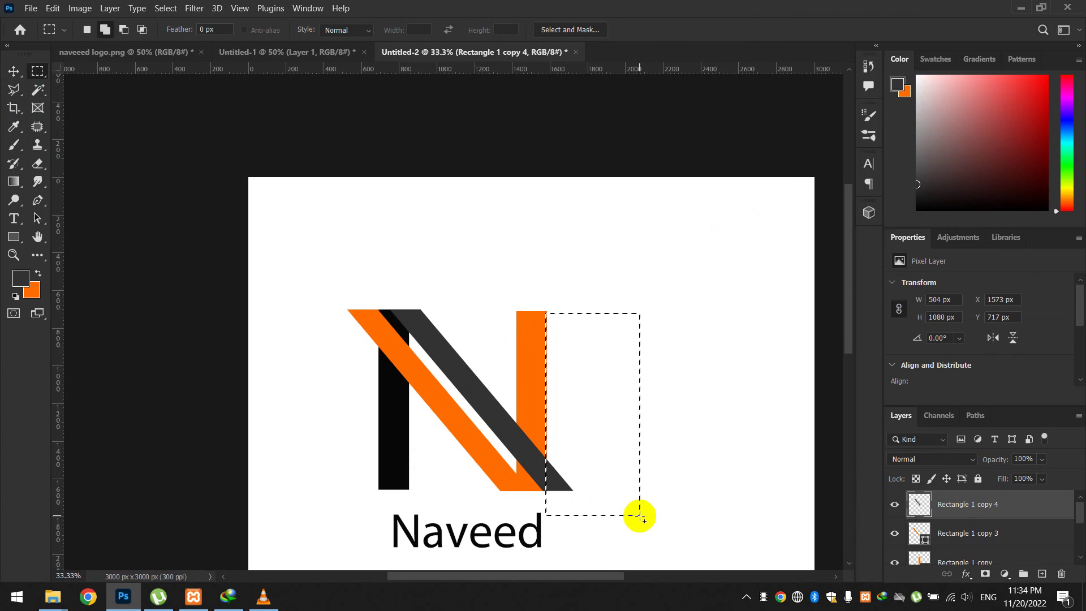
pyautogui.hotkey('ctrl', '+')
pyautogui.hotkey('ctrl', '+')
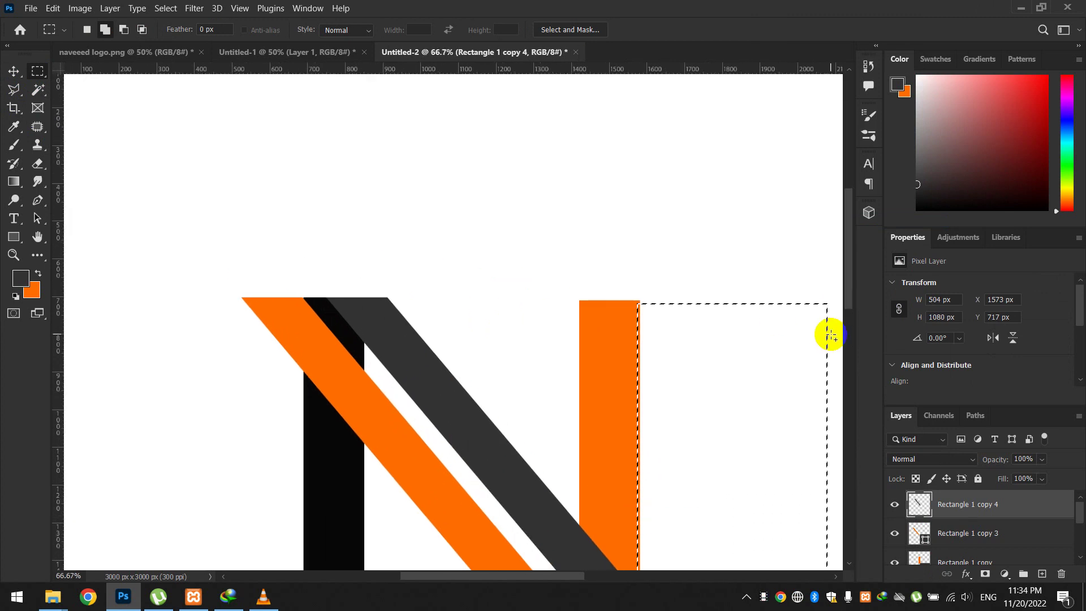
pyautogui.moveTo(853, 293); pyautogui.dragTo(856, 363)
pyautogui.hotkey('ctrl', '+')
pyautogui.hotkey('ctrl', '+')
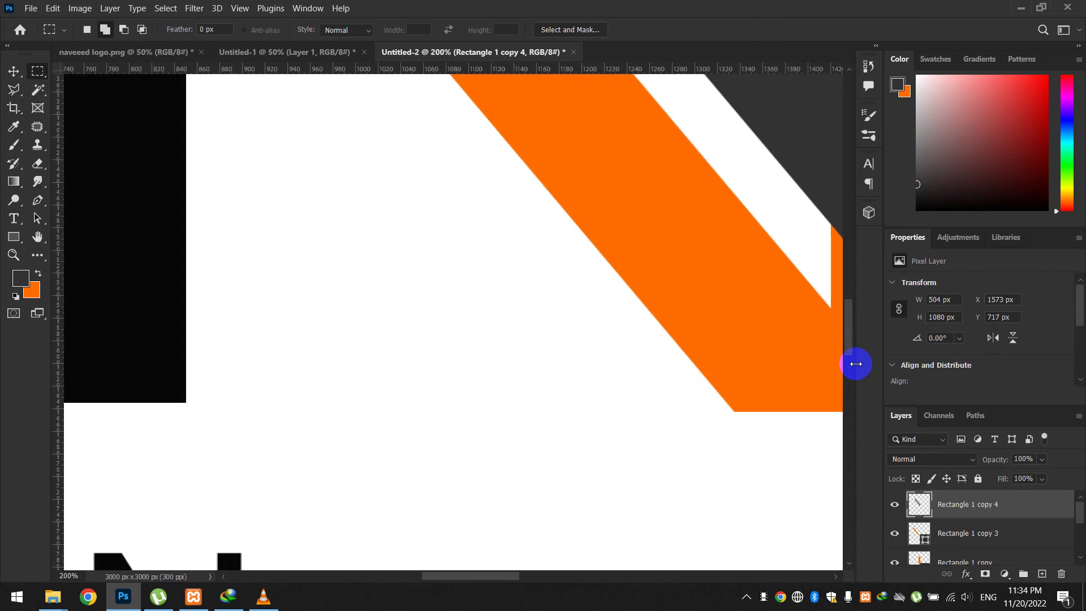
pyautogui.moveTo(495, 575); pyautogui.dragTo(555, 572)
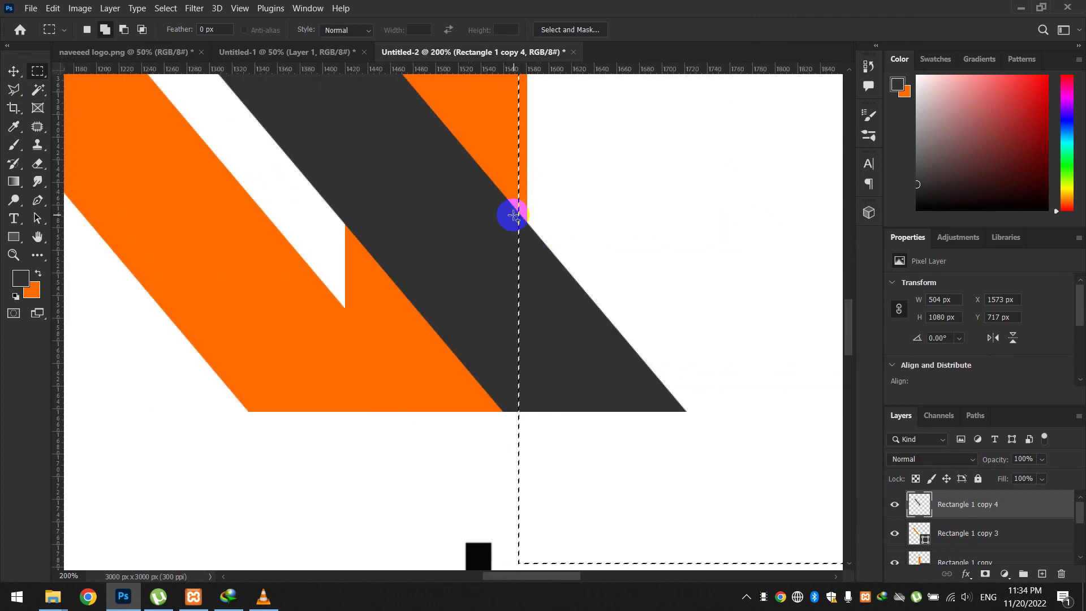
pyautogui.hotkey('ctrl', 'Right')
pyautogui.hotkey('ctrl', 'Right')
pyautogui.hotkey('ctrl', 'Right')
pyautogui.hotkey('ctrl', 'Right')
pyautogui.hotkey('ctrl', 'Right')
pyautogui.hotkey('ctrl', 'Right')
pyautogui.hotkey('ctrl', 'Right')
pyautogui.hotkey('ctrl', 'Right')
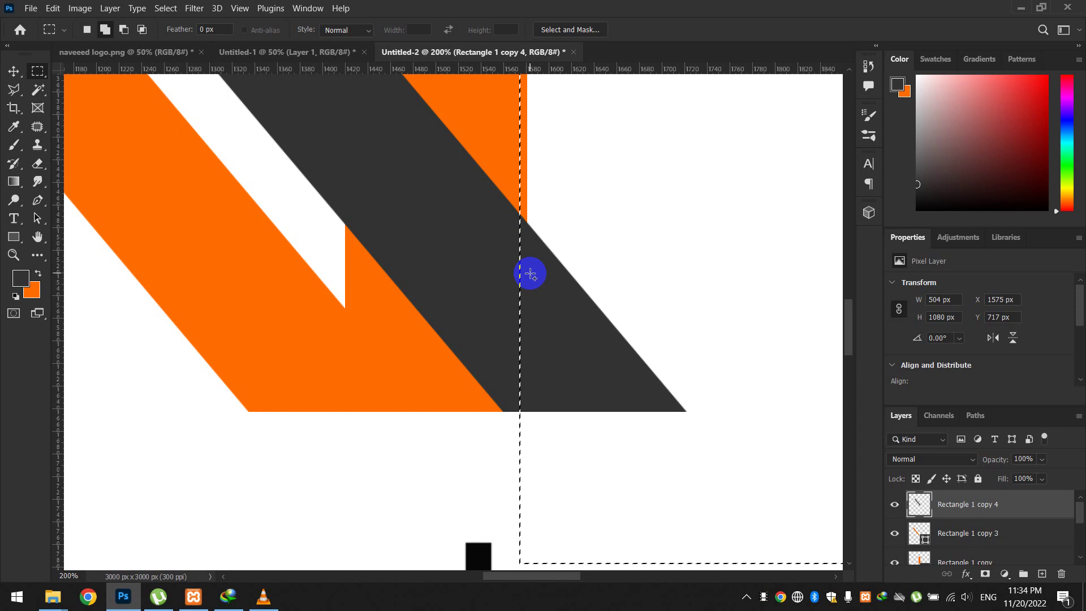
pyautogui.hotkey('ctrl', 'Right')
pyautogui.hotkey('ctrl', 'Right')
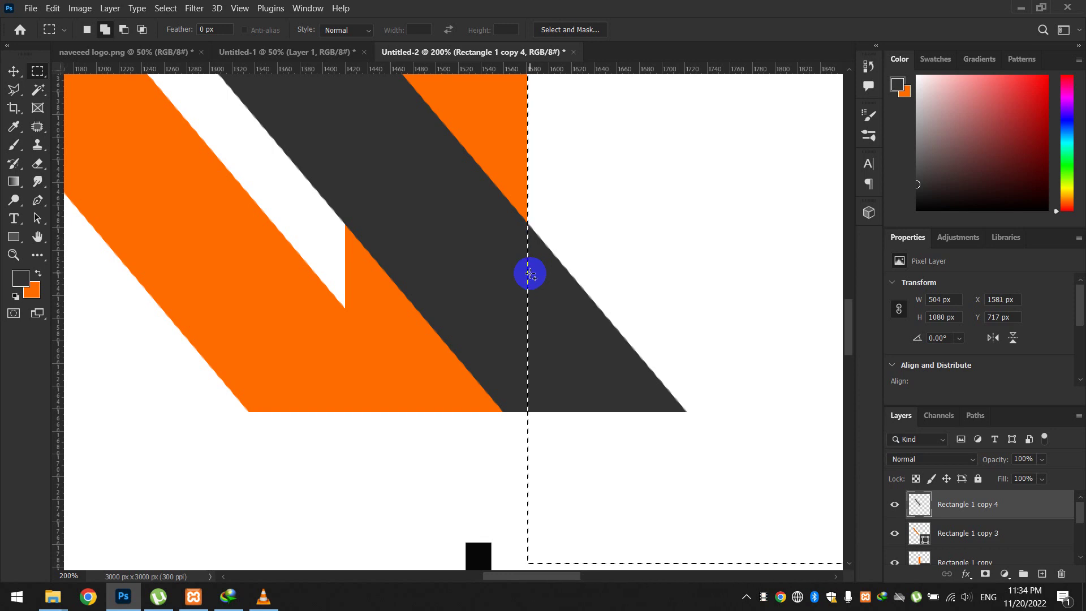
pyautogui.press('Delete')
pyautogui.hotkey('ctrl', 'd')
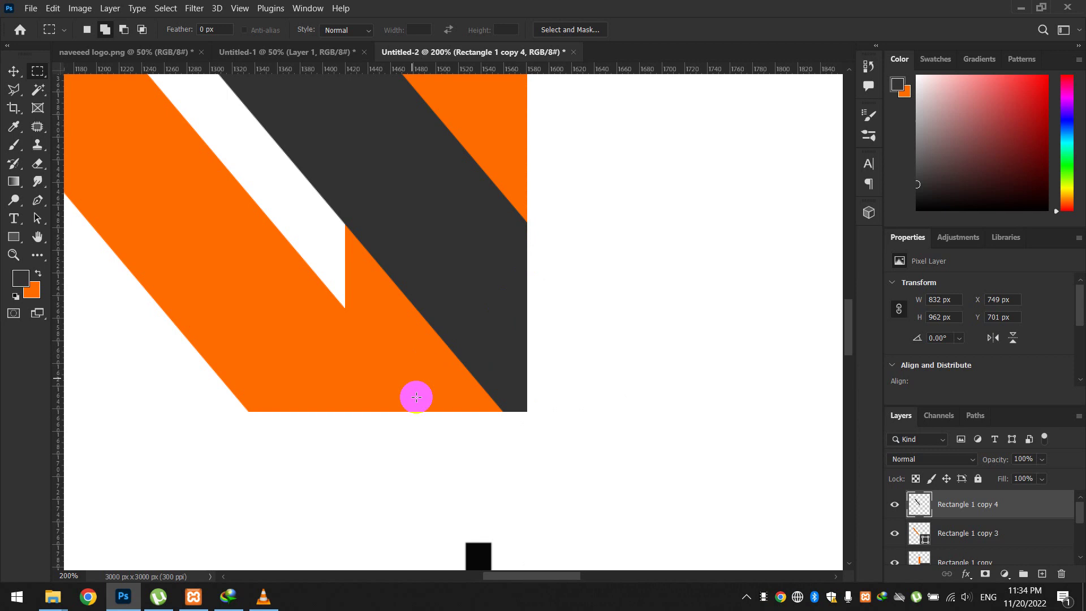
pyautogui.moveTo(549, 575); pyautogui.dragTo(461, 575)
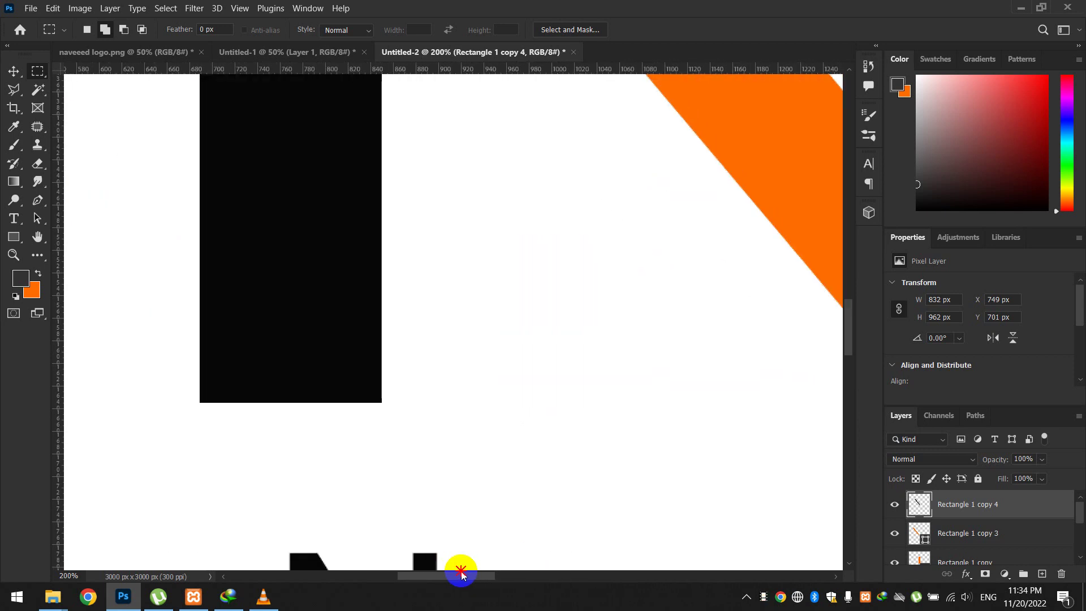
# Select the tall column left of the black bar, nudging it one pixel right
pyautogui.moveTo(847, 323); pyautogui.dragTo(849, 303)
pyautogui.click(195, 545)
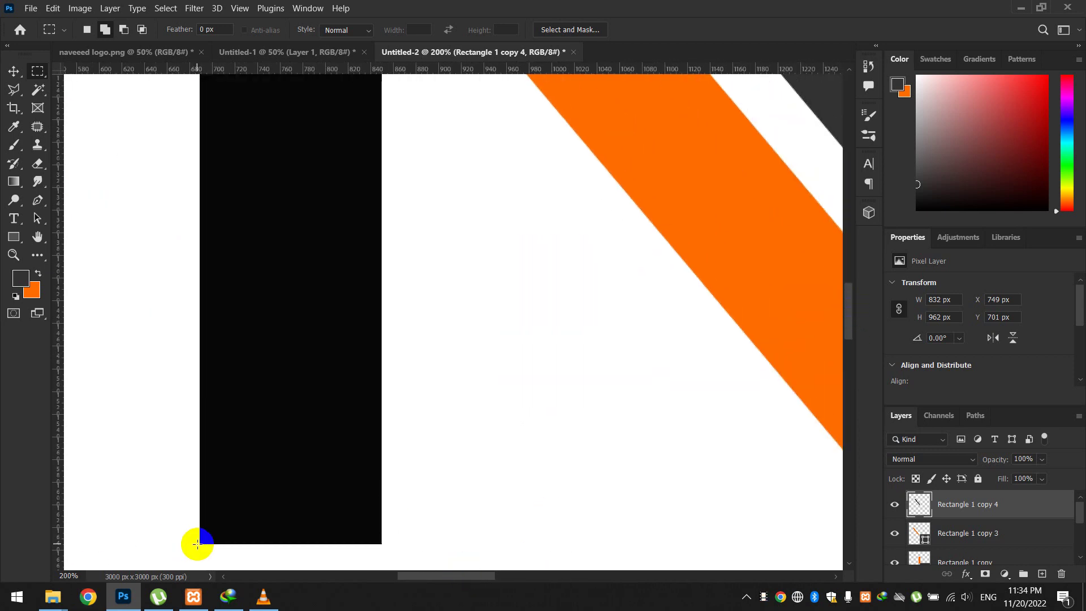
pyautogui.moveTo(197, 545); pyautogui.dragTo(91, 5)
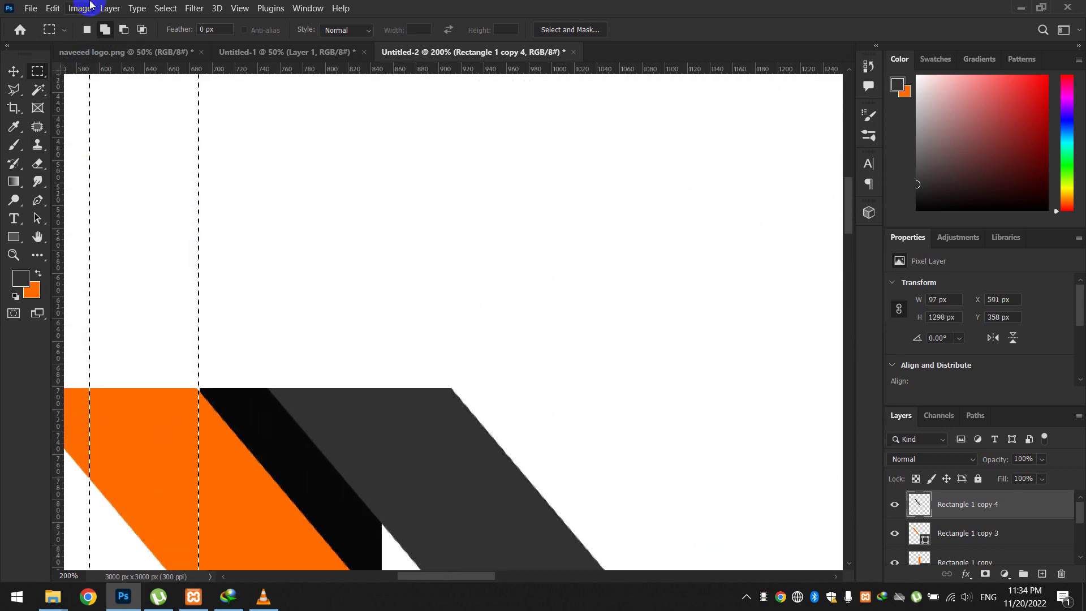
pyautogui.hotkey('ctrl', '+')
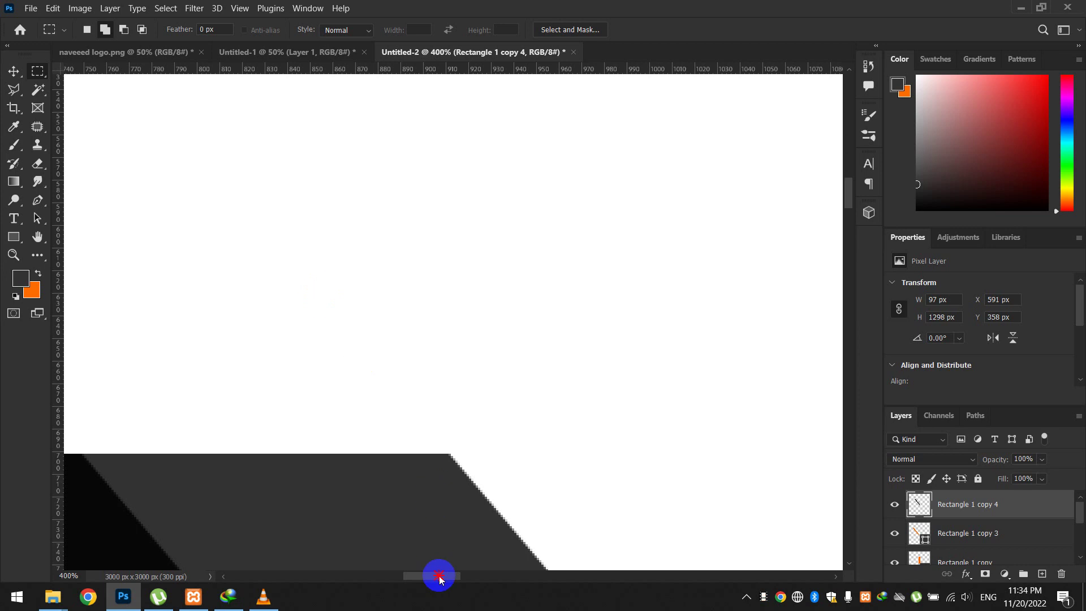
pyautogui.moveTo(439, 576); pyautogui.dragTo(408, 575)
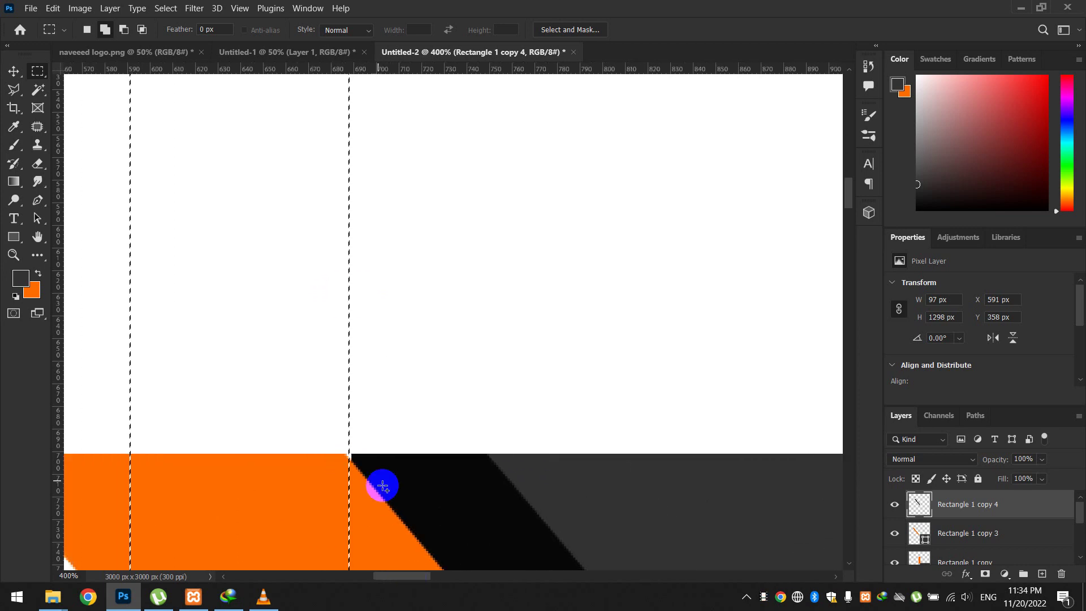
pyautogui.moveTo(383, 486); pyautogui.dragTo(392, 496)
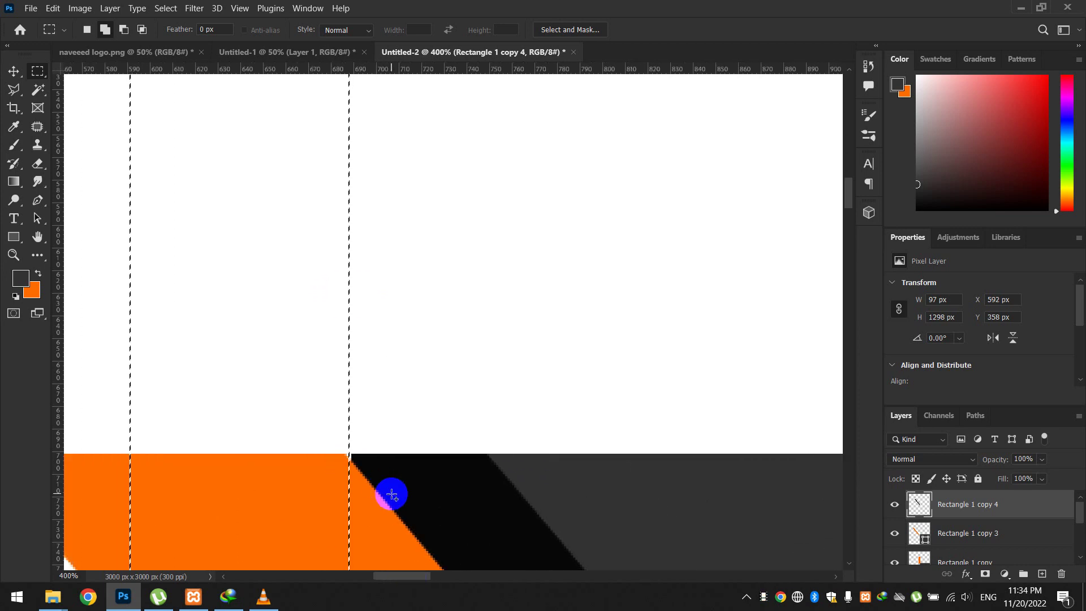
pyautogui.press('Right')
pyautogui.hotkey('ctrl', 'x')
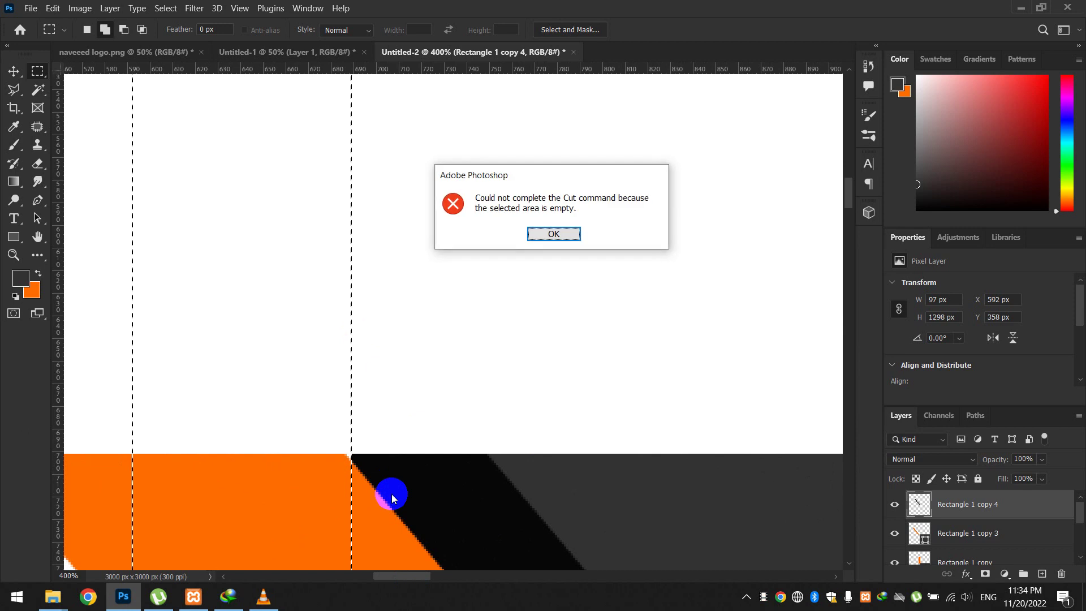
pyautogui.click(554, 234)
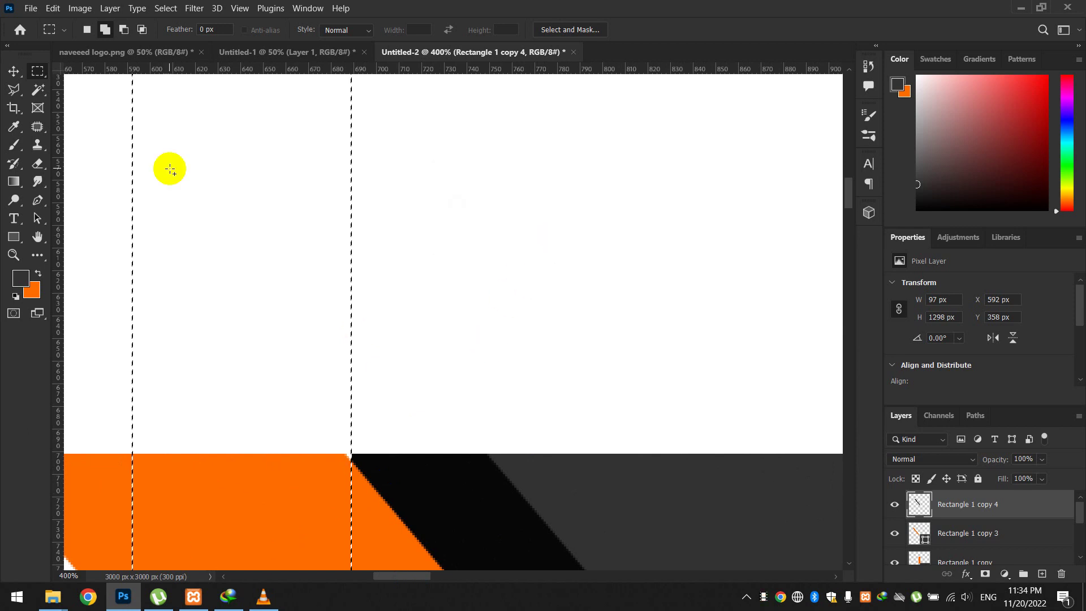
# Pick the Rectangle 1 copy 3 orange band layer and rasterize it
pyautogui.click(13, 73)
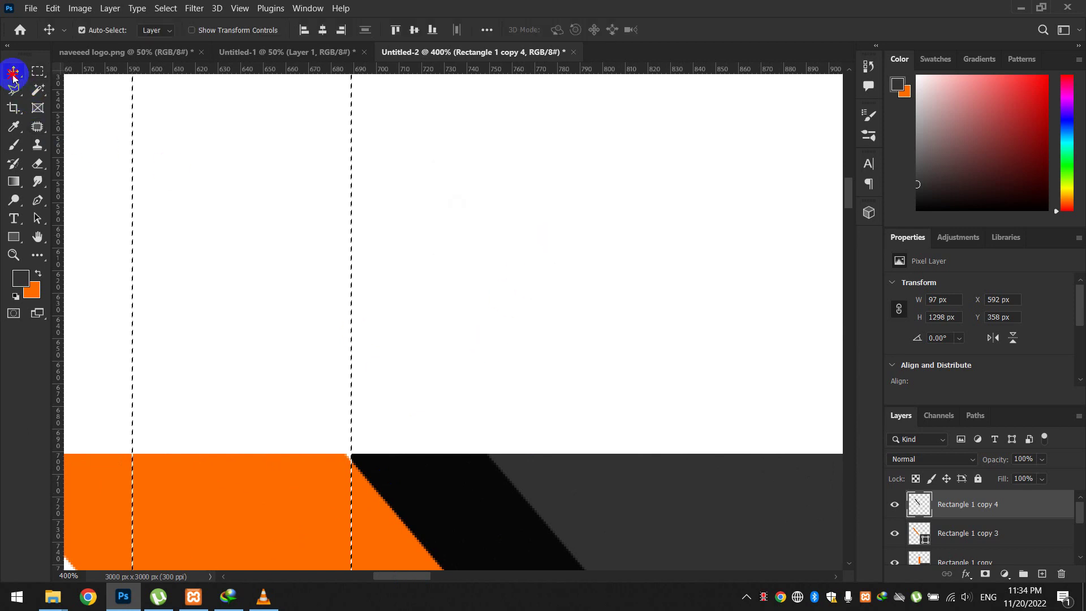
pyautogui.click(97, 504)
pyautogui.rightClick(934, 533)
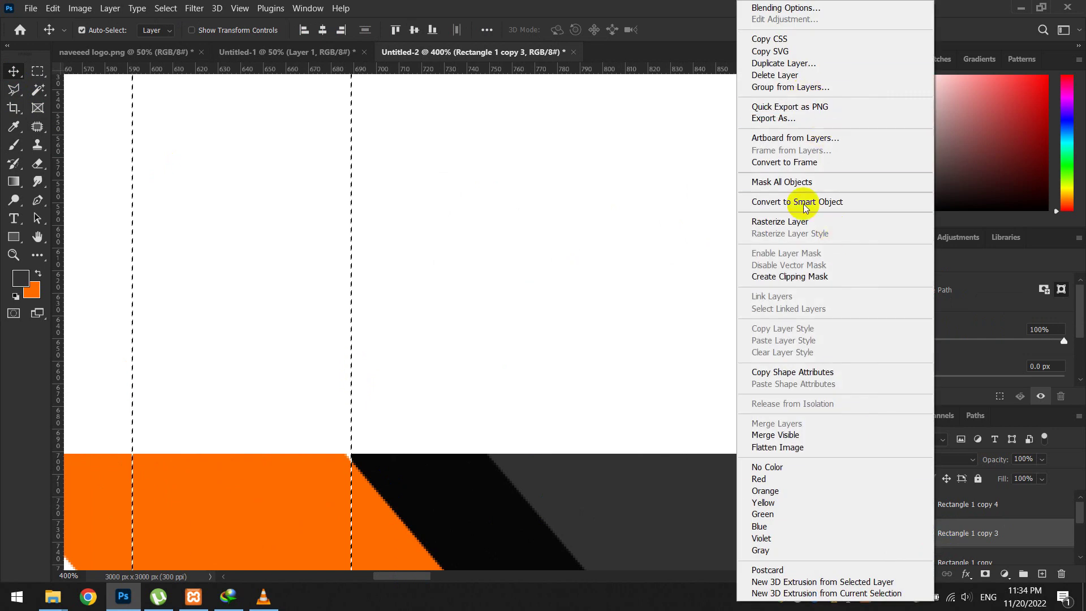
pyautogui.click(801, 224)
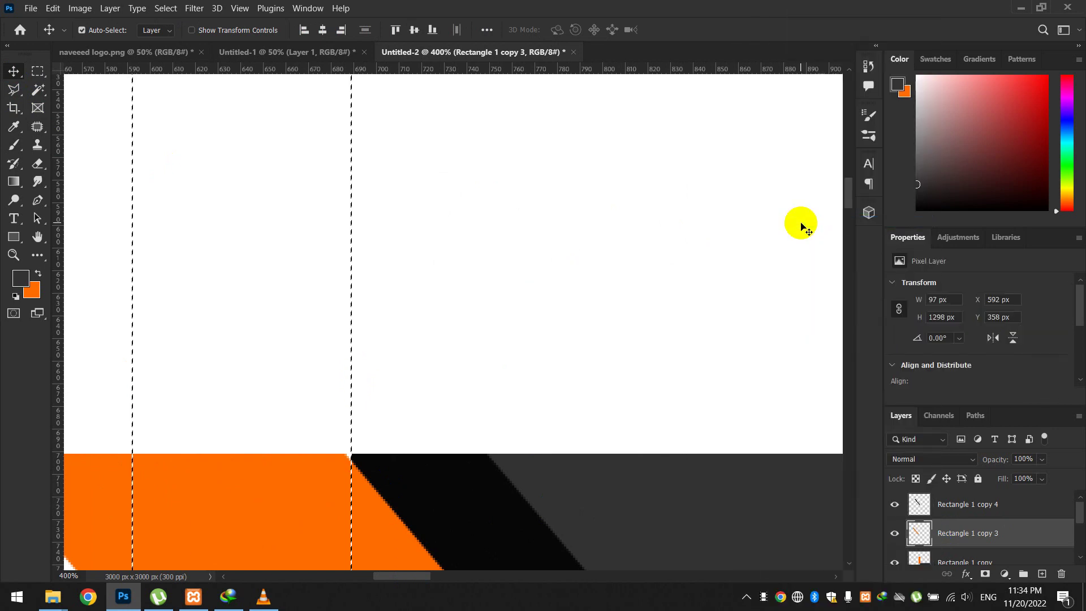
pyautogui.hotkey('ctrl', '-')
pyautogui.hotkey('ctrl', '-')
pyautogui.hotkey('ctrl', '-')
pyautogui.hotkey('ctrl', '-')
pyautogui.hotkey('ctrl', '-')
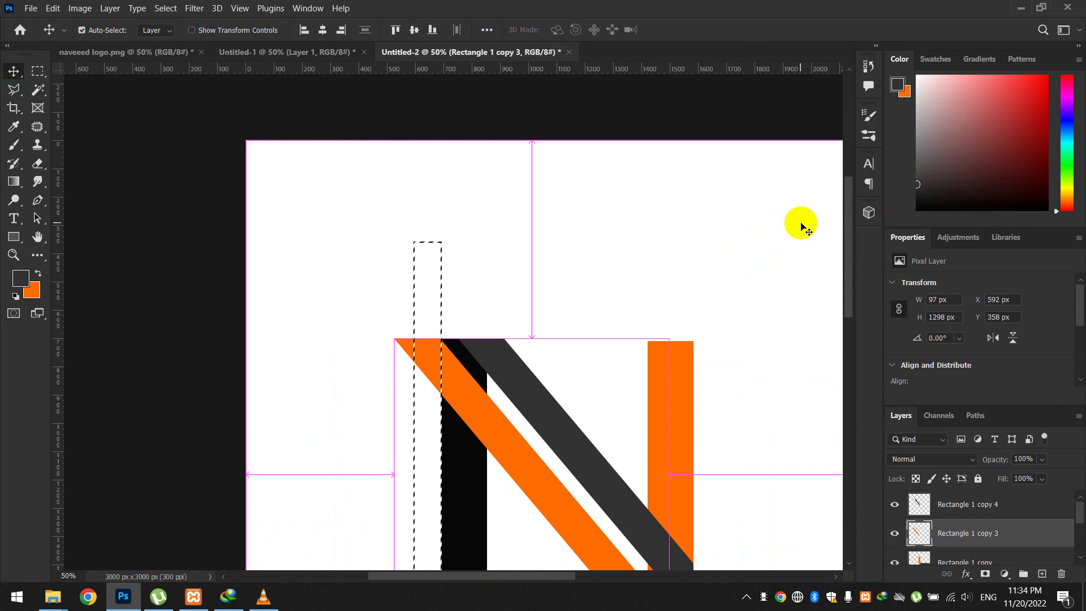
# Add the overhang area to the marquee selection, delete the orange sliver, and deselect
pyautogui.click(37, 72)
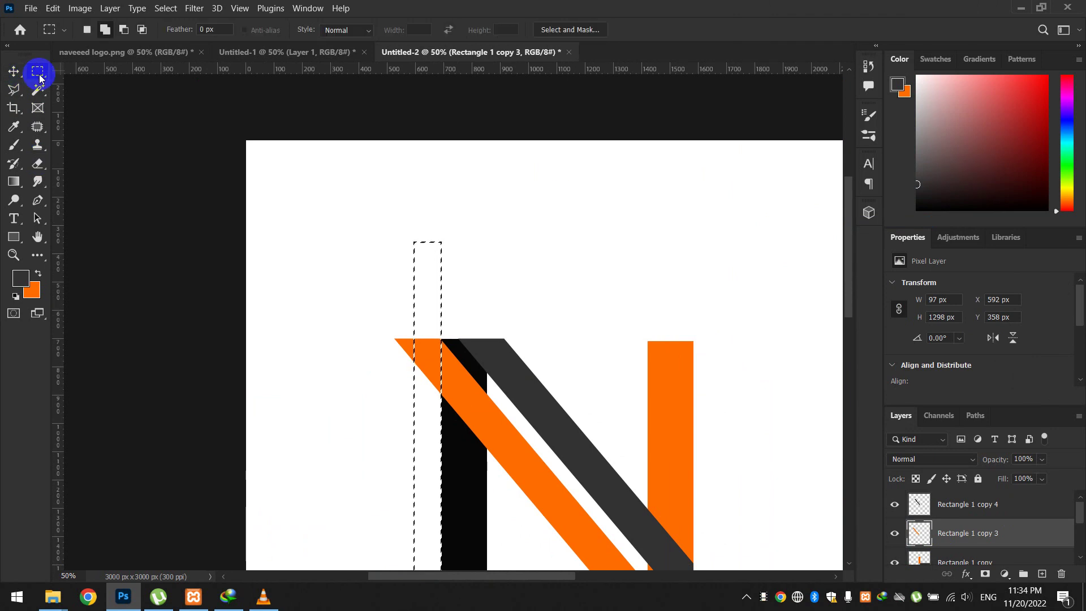
pyautogui.click(103, 31)
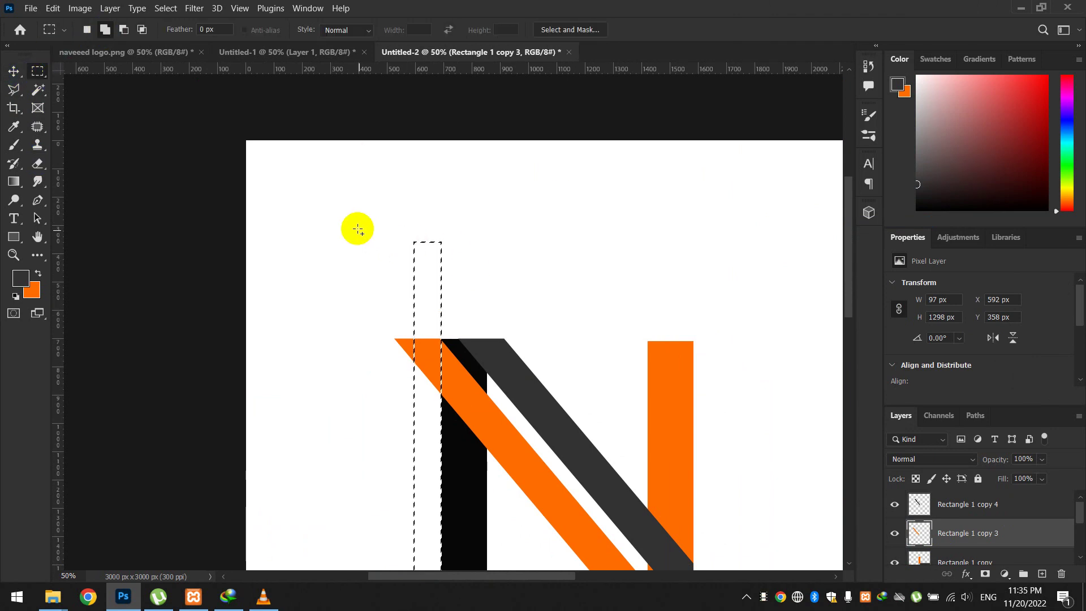
pyautogui.moveTo(350, 222); pyautogui.dragTo(429, 408)
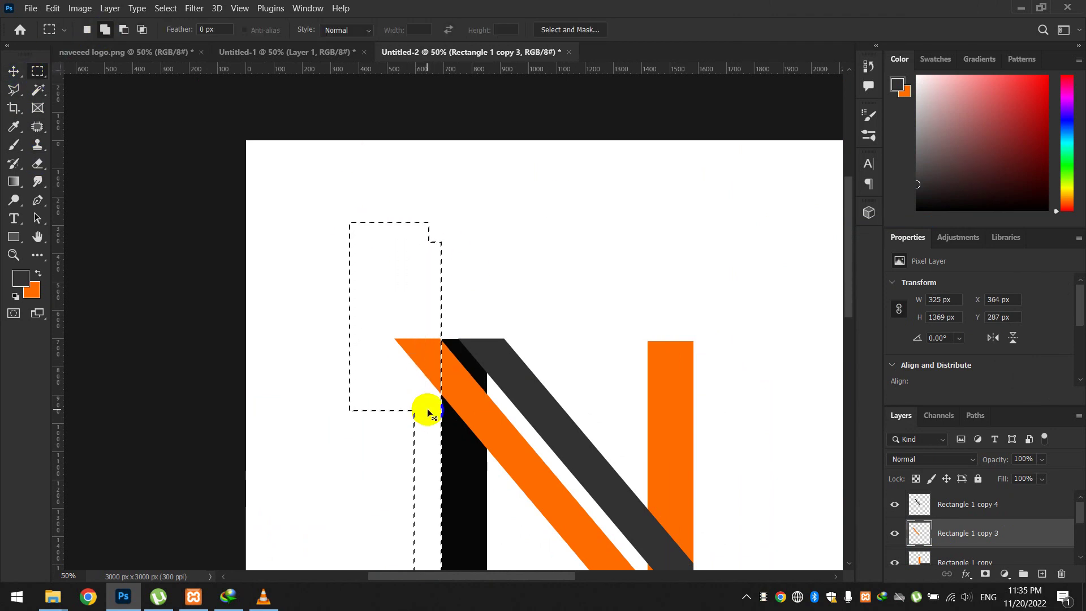
pyautogui.press('Delete')
pyautogui.hotkey('ctrl', 'd')
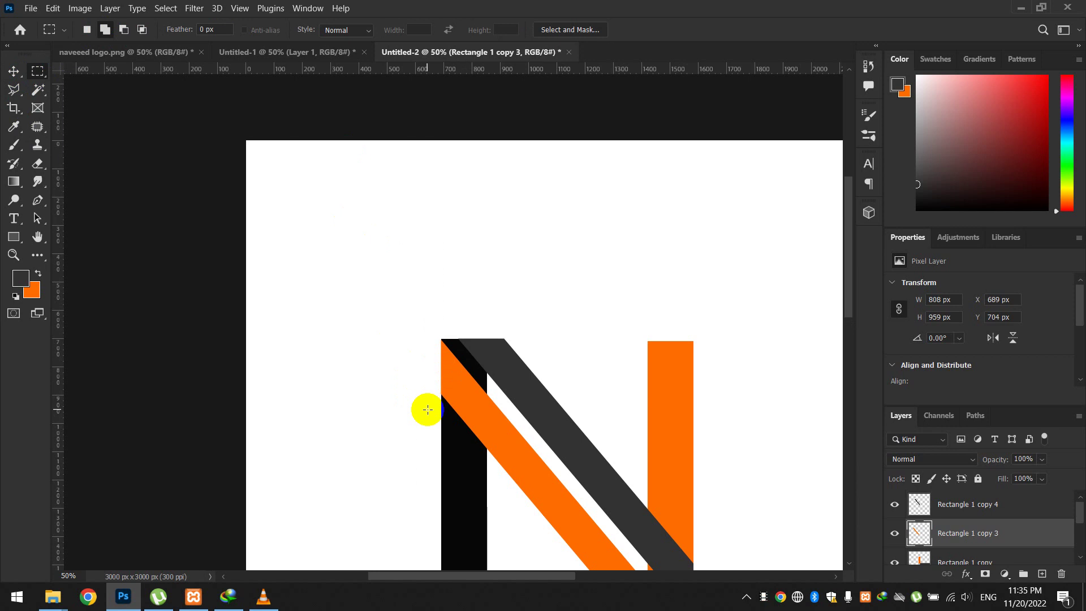
pyautogui.hotkey('ctrl', '-')
pyautogui.hotkey('ctrl', '-')
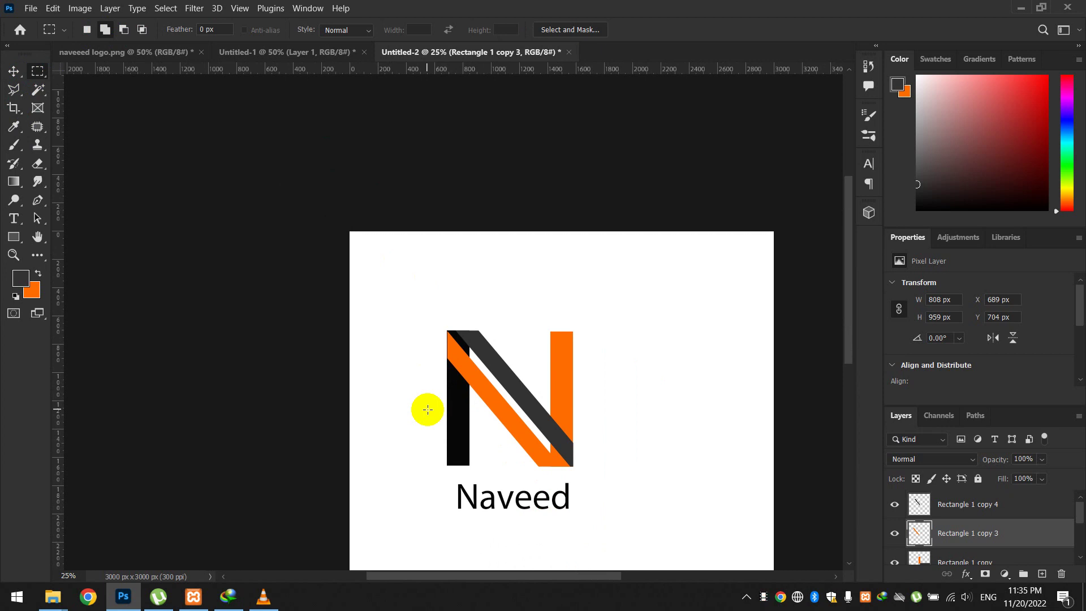
# Zoom in on the N and keep the Rectangular Marquee tool active
pyautogui.click(562, 456)
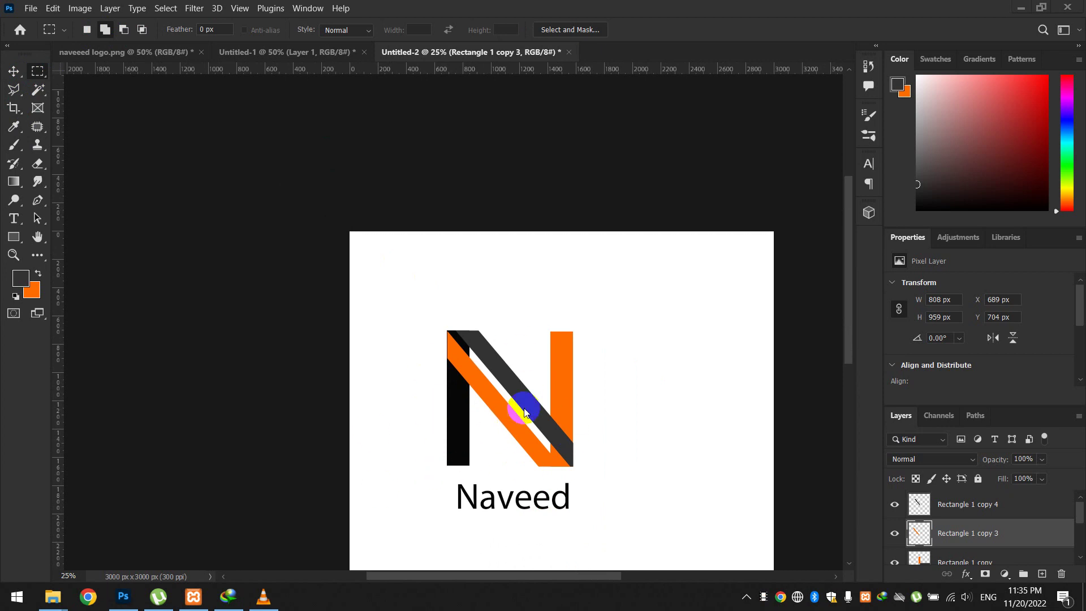
pyautogui.moveTo(553, 471)
pyautogui.mouseDown()
pyautogui.moveTo(551, 425)
pyautogui.moveTo(521, 437)
pyautogui.mouseUp()
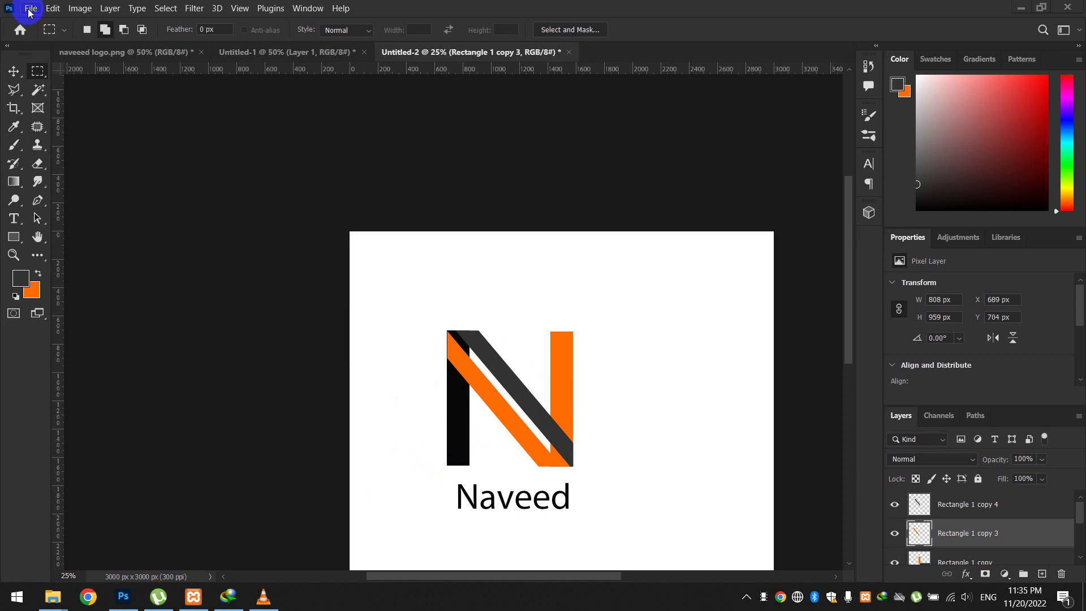
pyautogui.click(543, 439)
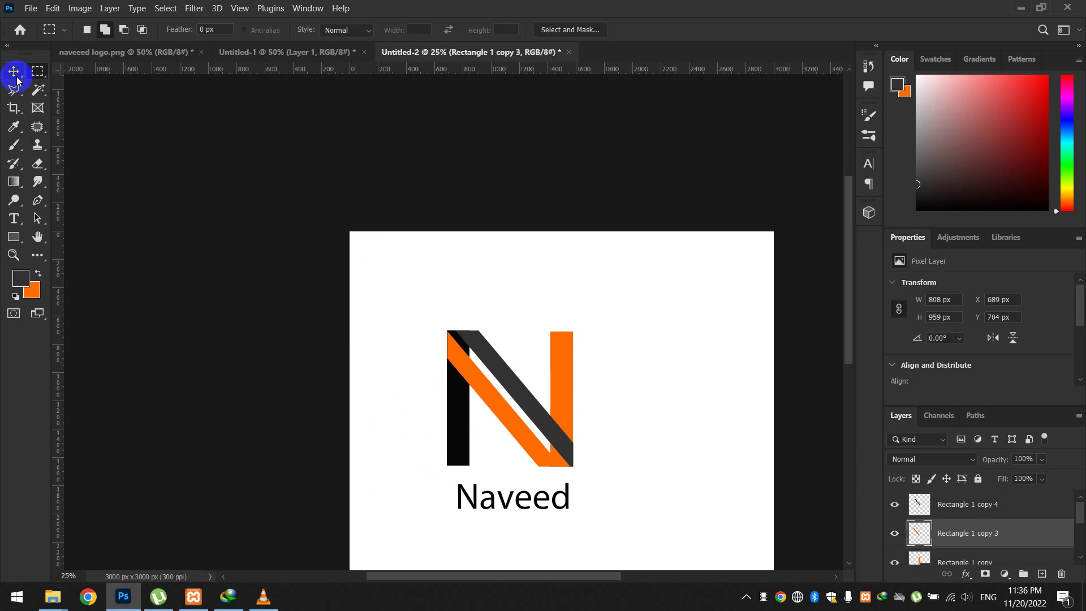
pyautogui.hotkey('ctrl', '+')
pyautogui.hotkey('ctrl', '+')
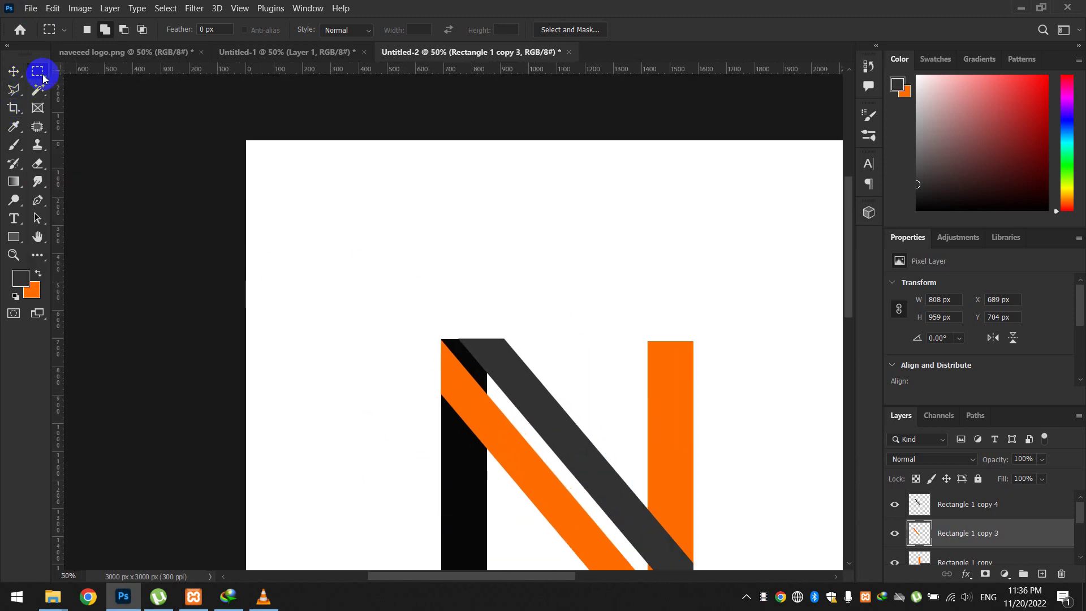
pyautogui.rightClick(44, 78)
pyautogui.click(74, 74)
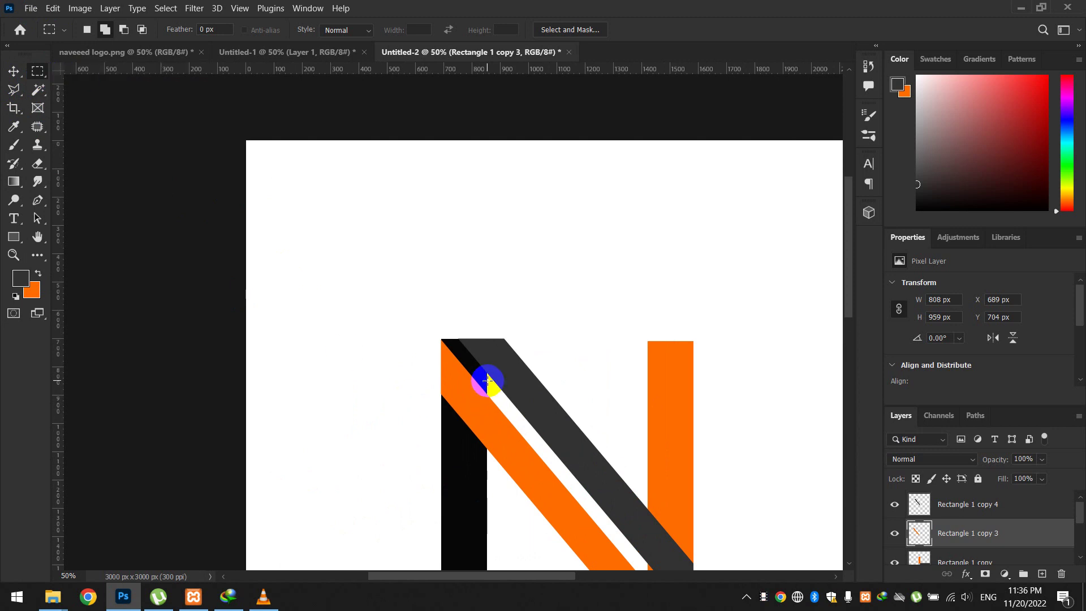
# At 200% zoom, marquee a 29 × 258 px strip along the black stroke's right edge
pyautogui.hotkey('ctrl', '+')
pyautogui.hotkey('ctrl', '+')
pyautogui.hotkey('ctrl', '+')
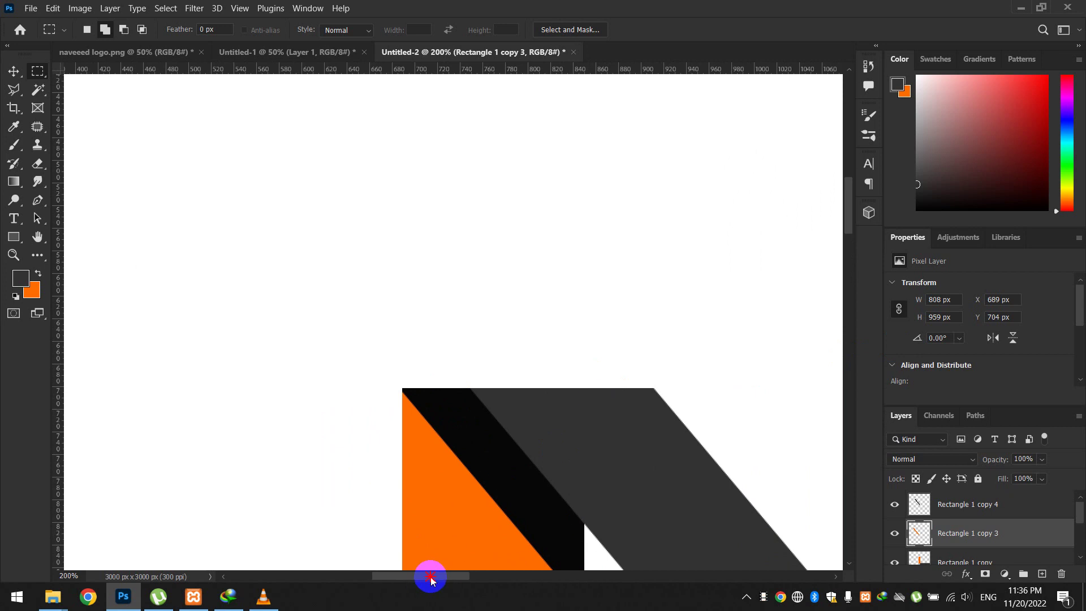
pyautogui.moveTo(430, 577); pyautogui.dragTo(448, 579)
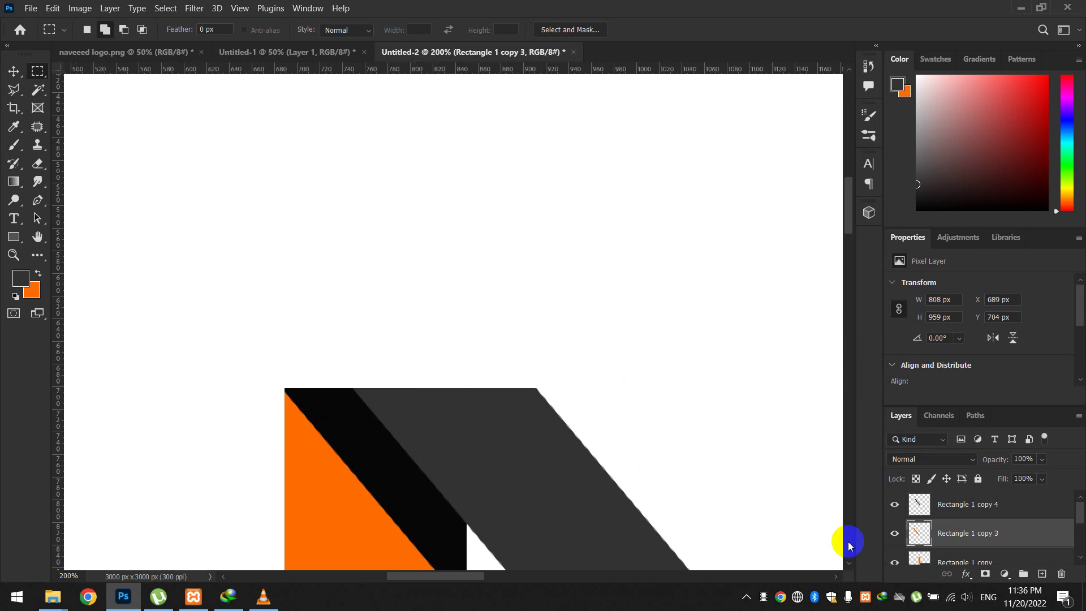
pyautogui.click(851, 566)
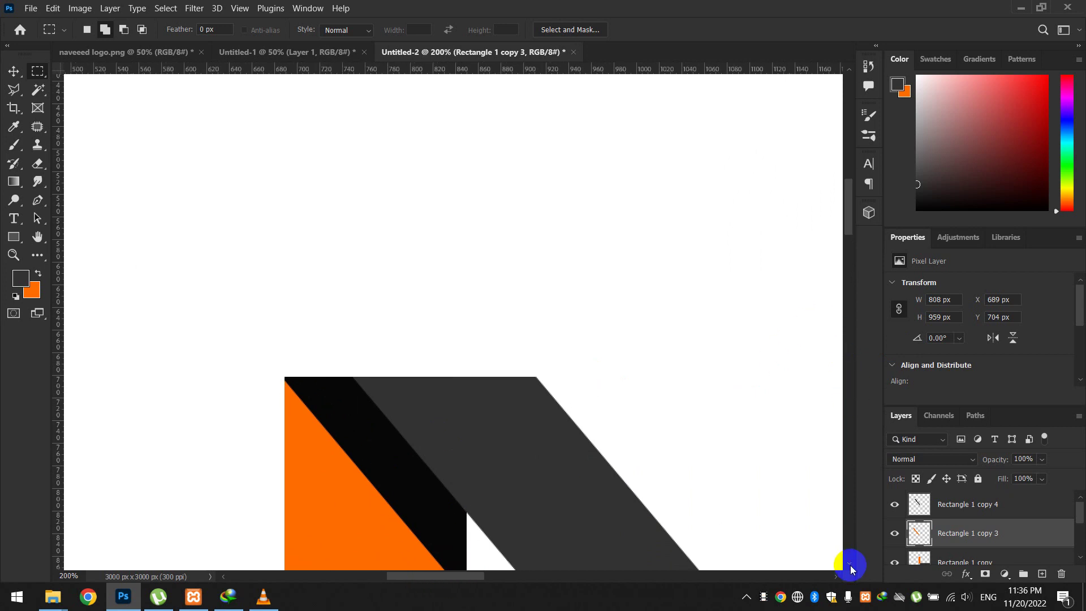
pyautogui.click(851, 567)
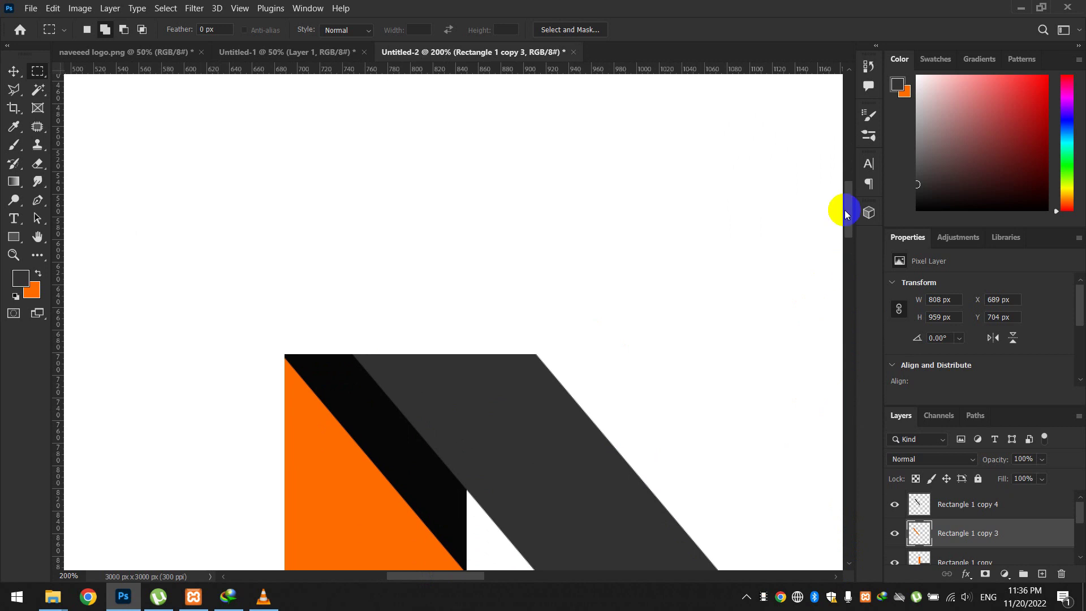
pyautogui.moveTo(849, 215); pyautogui.dragTo(848, 262)
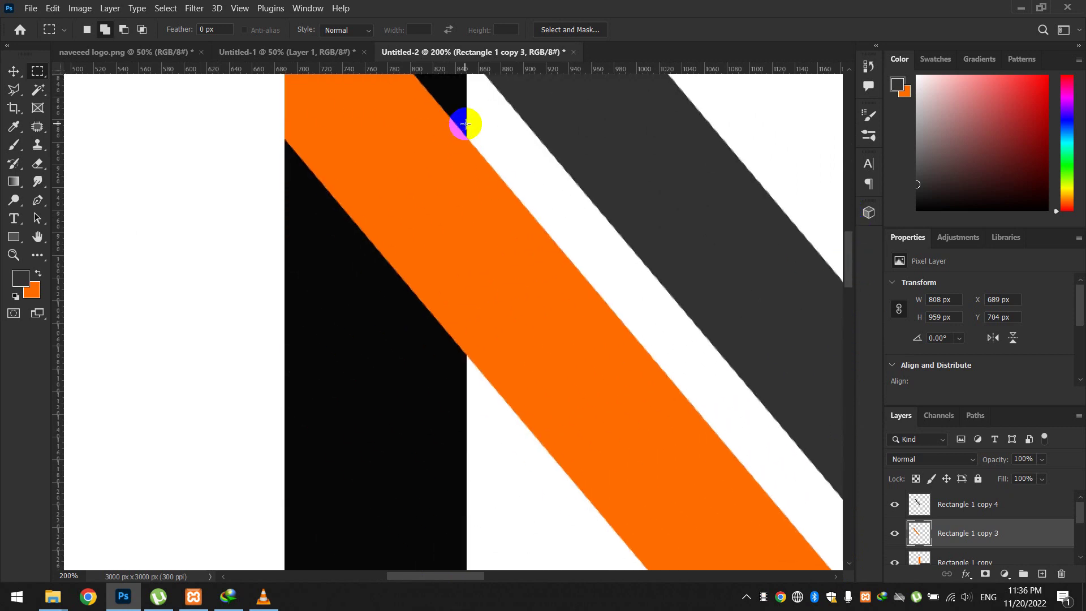
pyautogui.moveTo(465, 123); pyautogui.dragTo(497, 415)
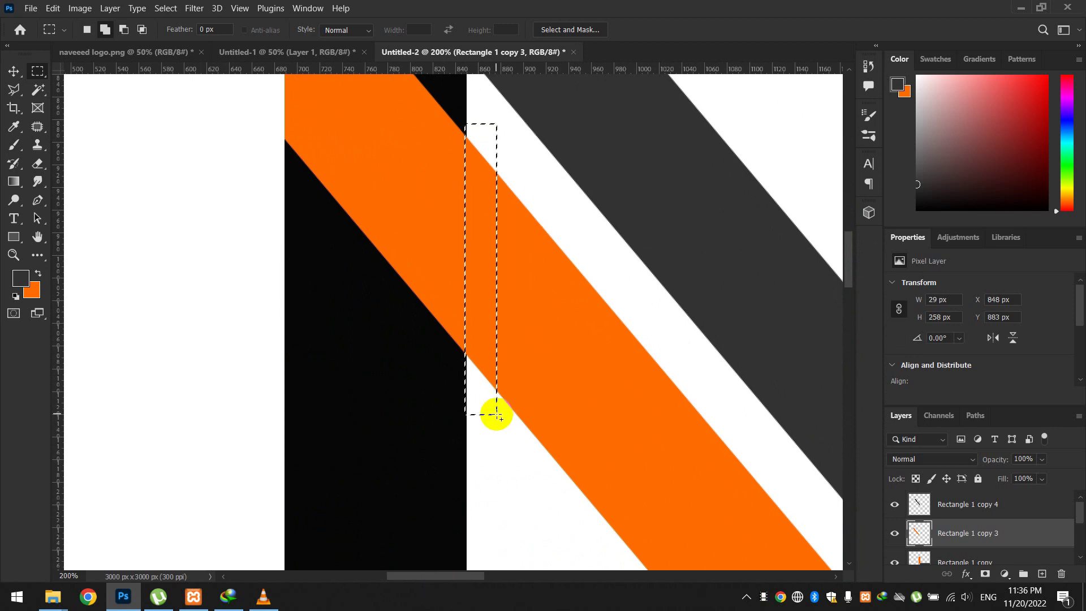
pyautogui.press('Right')
pyautogui.press('Right')
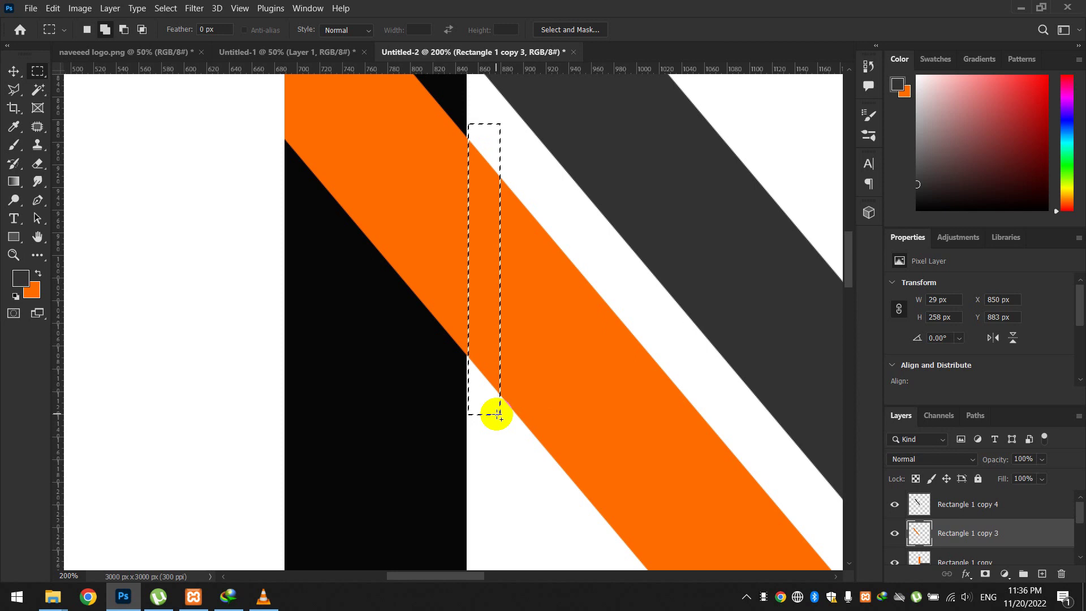
pyautogui.press('Left')
pyautogui.hotkey('ctrl', '-')
pyautogui.hotkey('ctrl', '-')
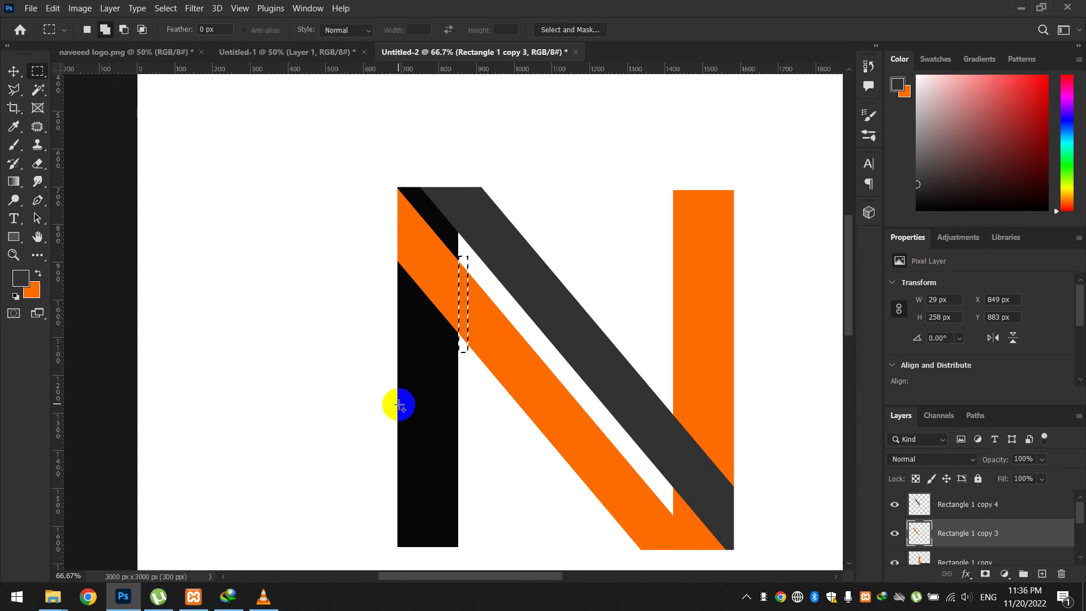
# Add one last small area to the selection, then deselect, restore, and deselect again
pyautogui.moveTo(398, 403); pyautogui.dragTo(458, 439)
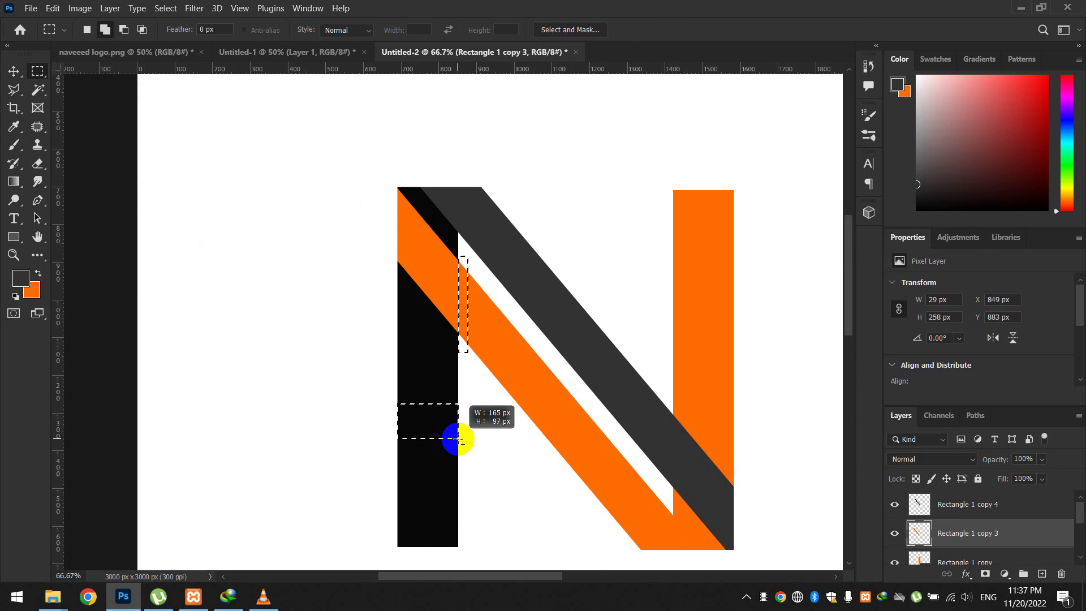
pyautogui.moveTo(459, 439); pyautogui.dragTo(459, 439)
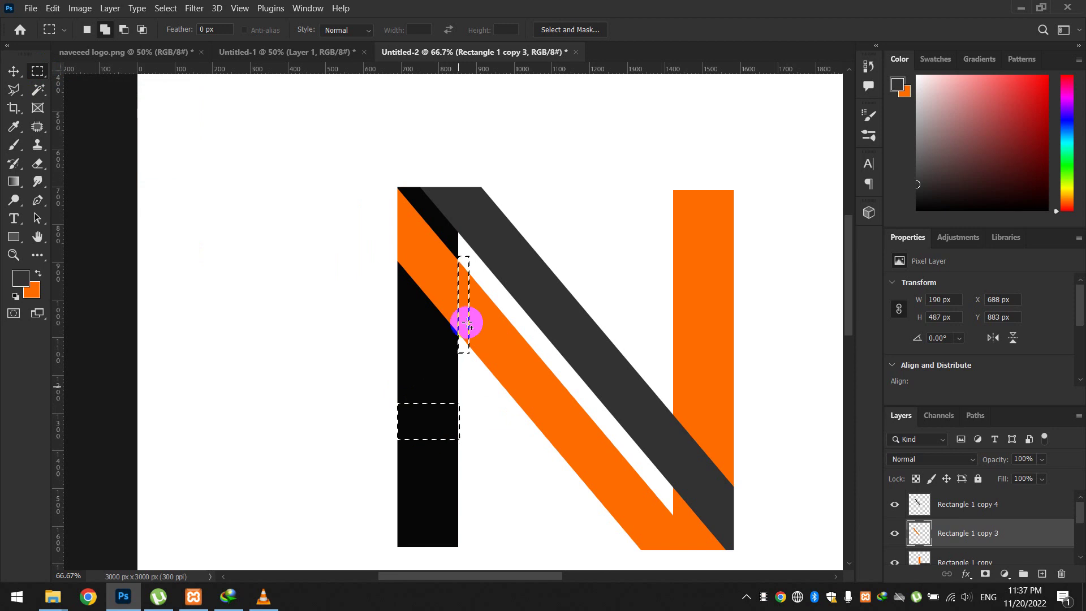
pyautogui.click(11, 73)
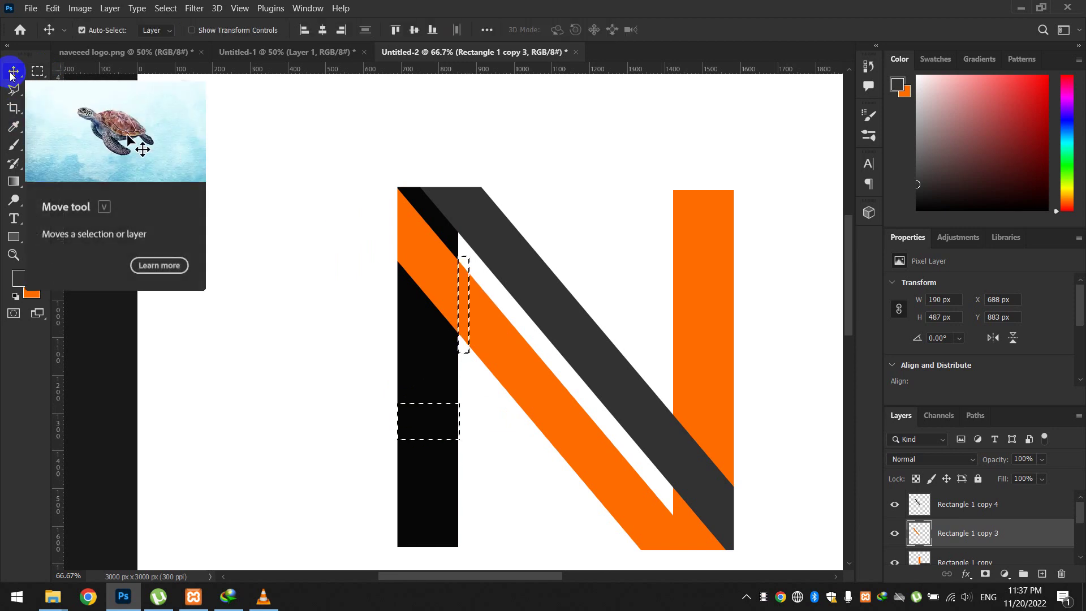
pyautogui.hotkey('ctrl', 'd')
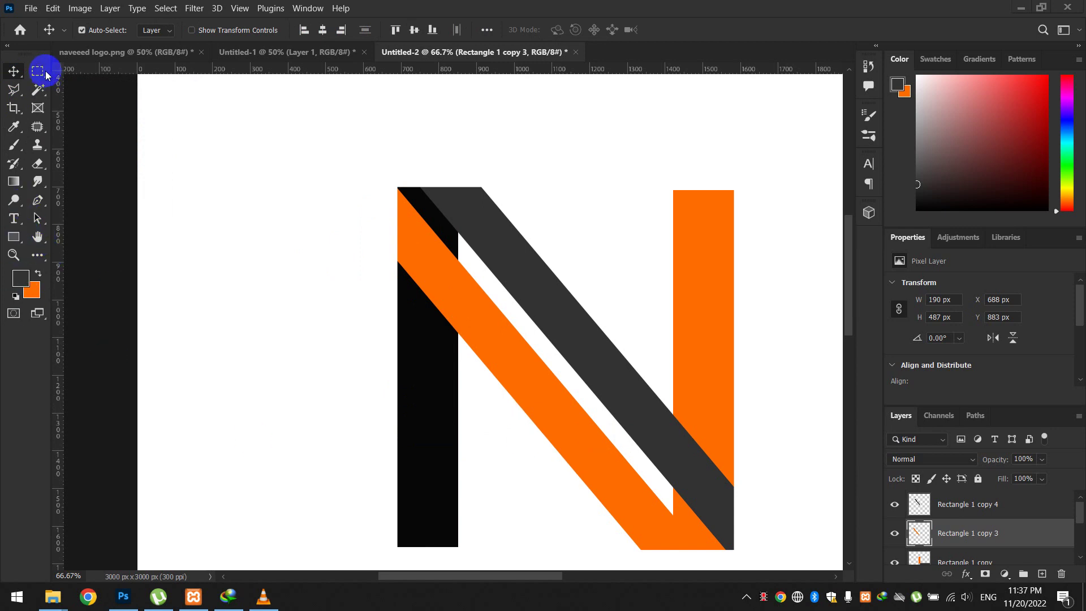
pyautogui.hotkey('ctrl', 'h')
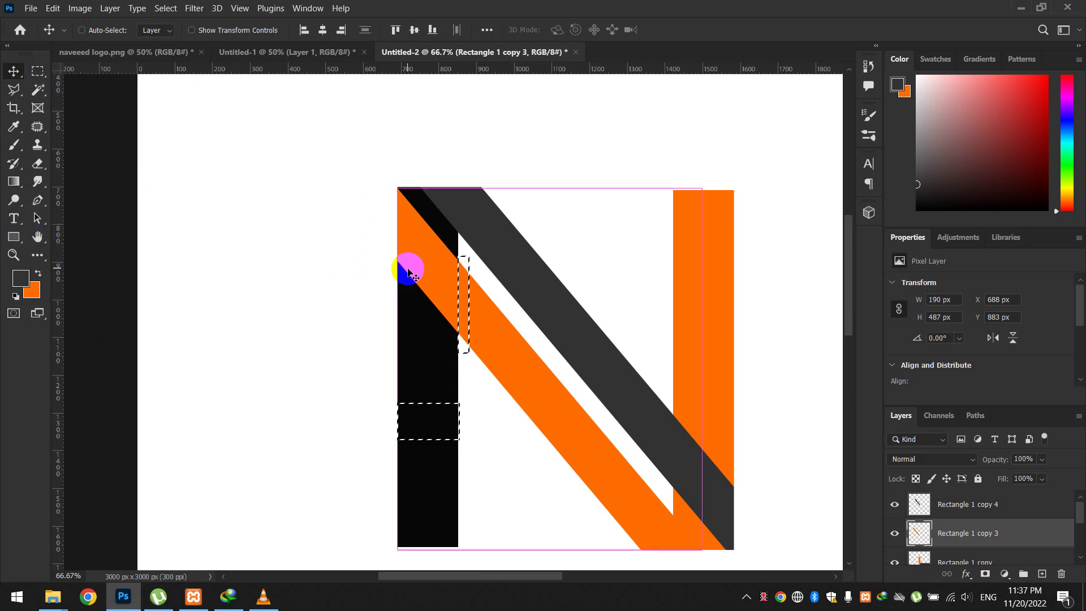
pyautogui.hotkey('ctrl', 'd')
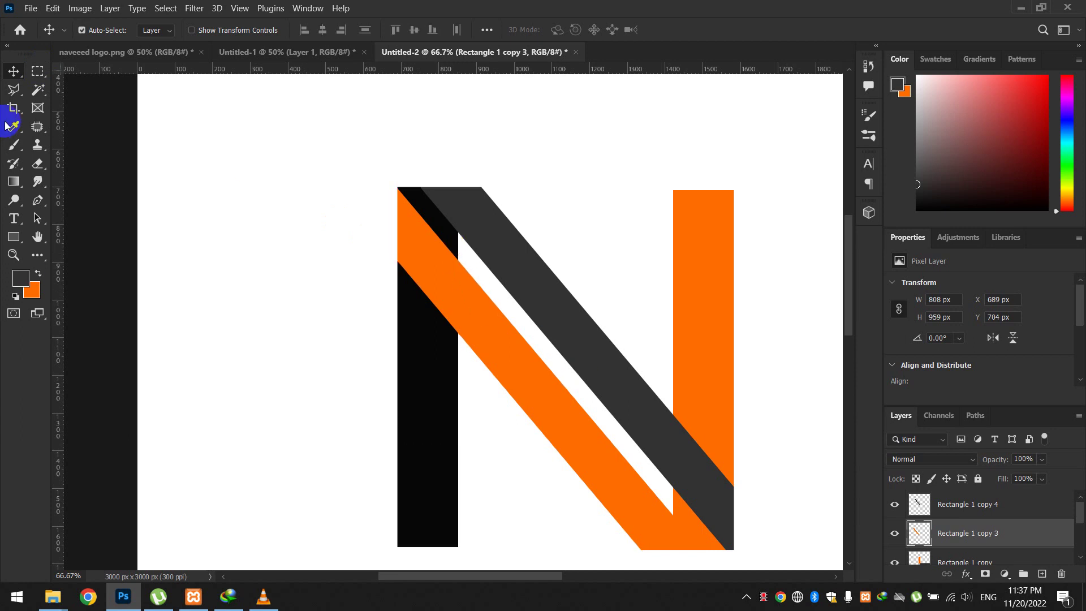
# At 200% zoom, marquee a thin 47 × 277 px strip of the orange diagonal beside the black stem
pyautogui.click(38, 70)
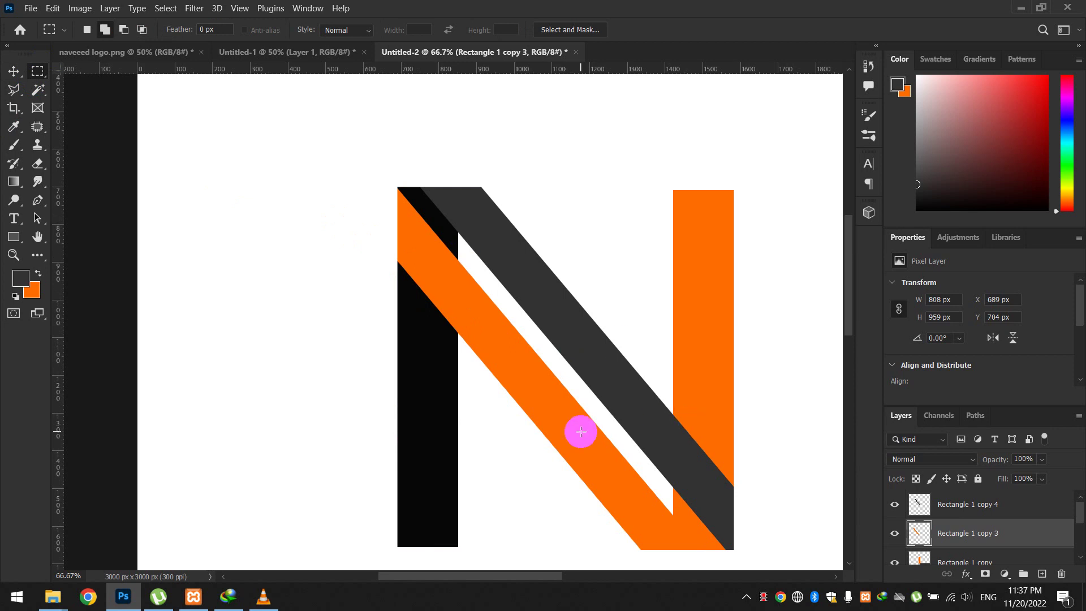
pyautogui.scroll(2, 581, 432)
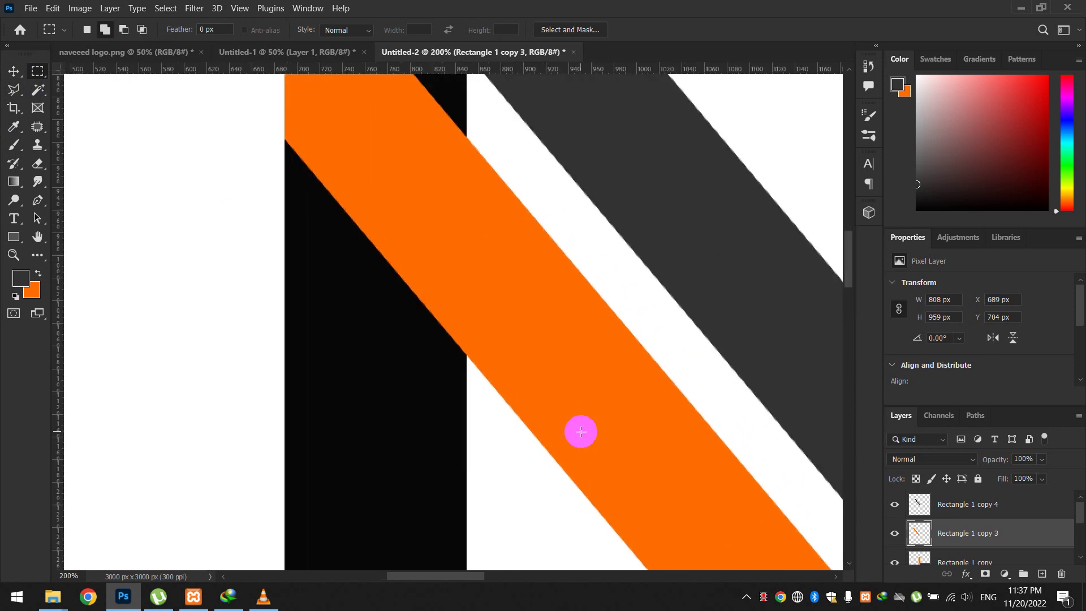
pyautogui.click(466, 353)
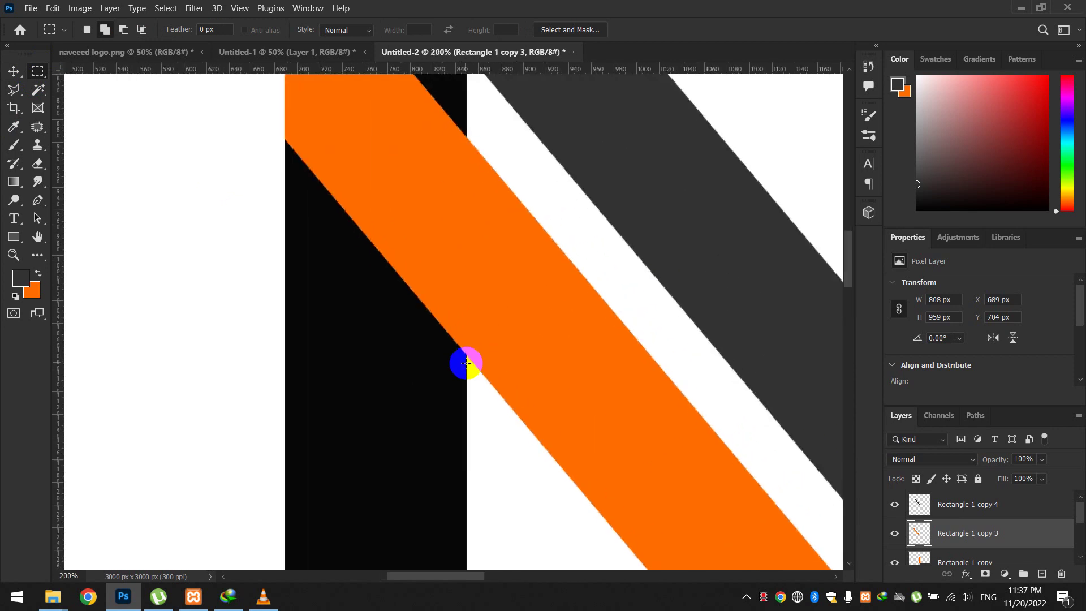
pyautogui.moveTo(493, 151); pyautogui.dragTo(496, 125)
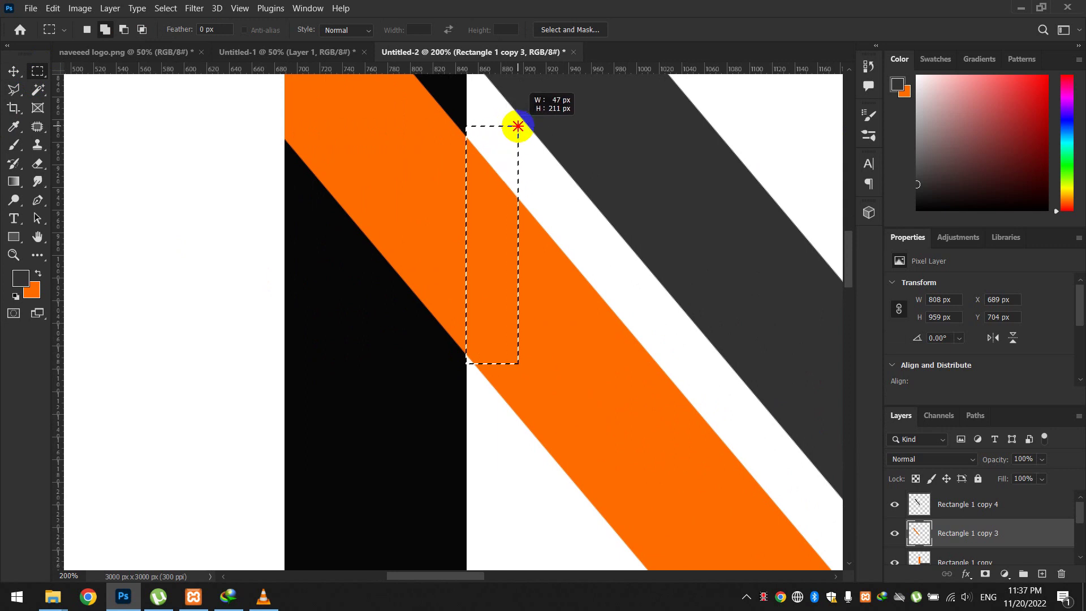
pyautogui.moveTo(518, 125); pyautogui.dragTo(518, 116)
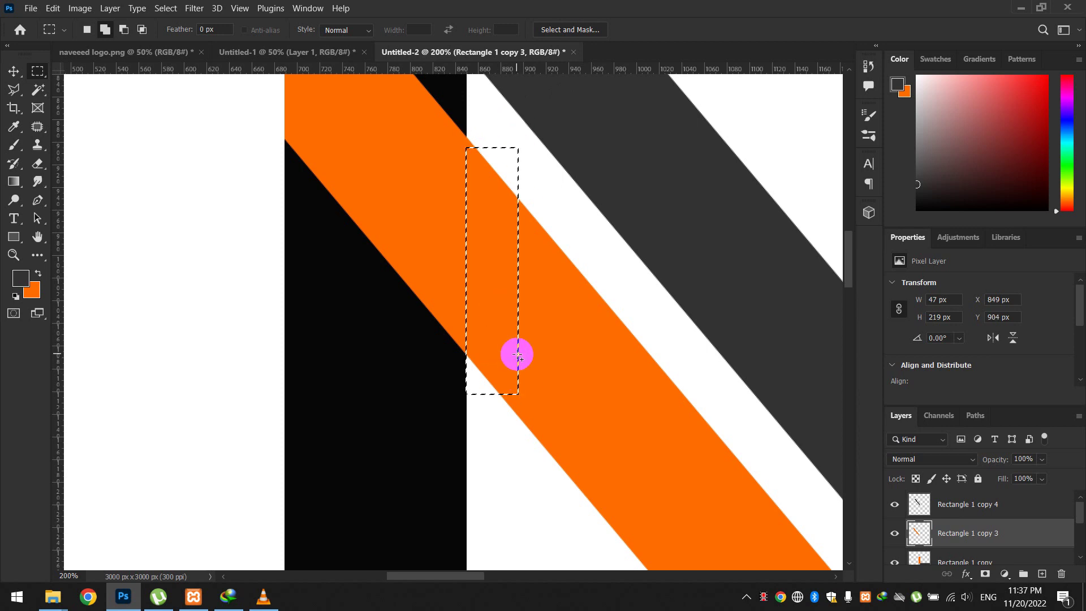
pyautogui.moveTo(517, 355); pyautogui.dragTo(467, 460)
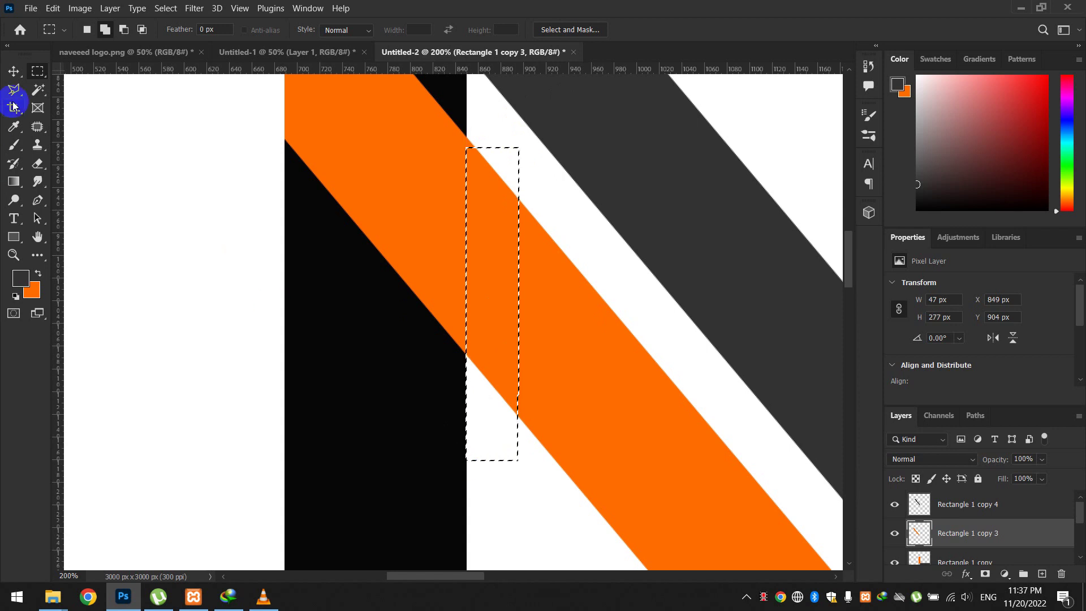
pyautogui.click(14, 71)
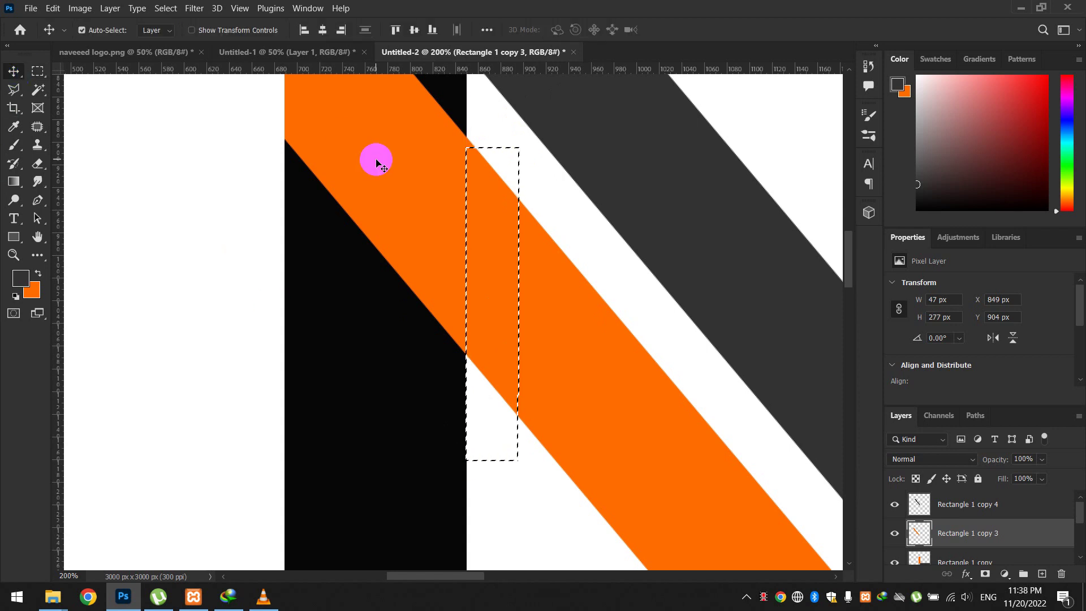
# Cut the strip from the orange diagonal, undo to restore it, deselect, and enable Auto-Select
pyautogui.rightClick(966, 539)
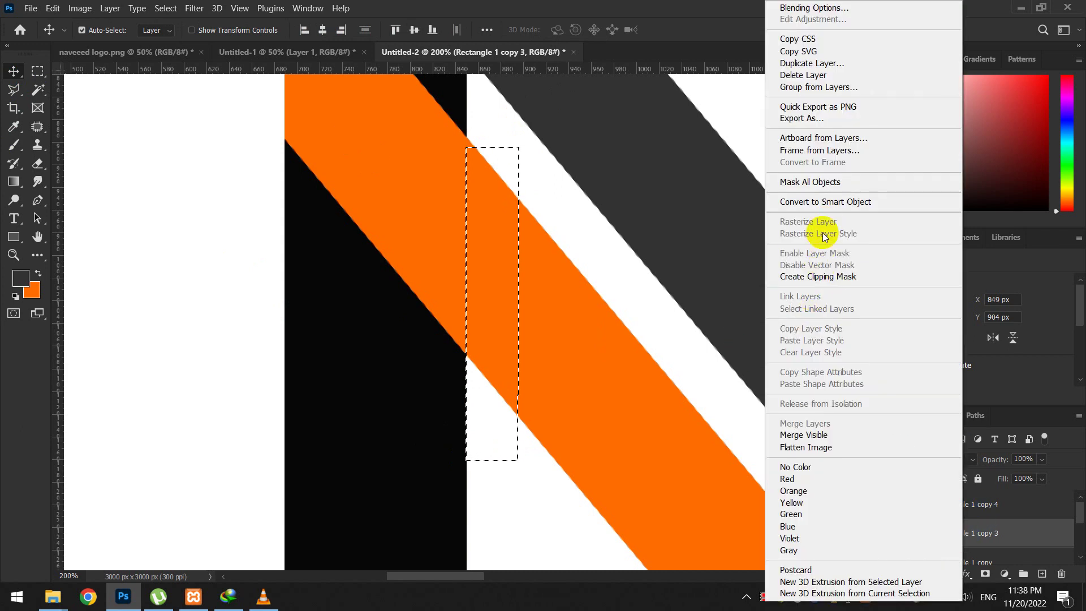
pyautogui.click(14, 71)
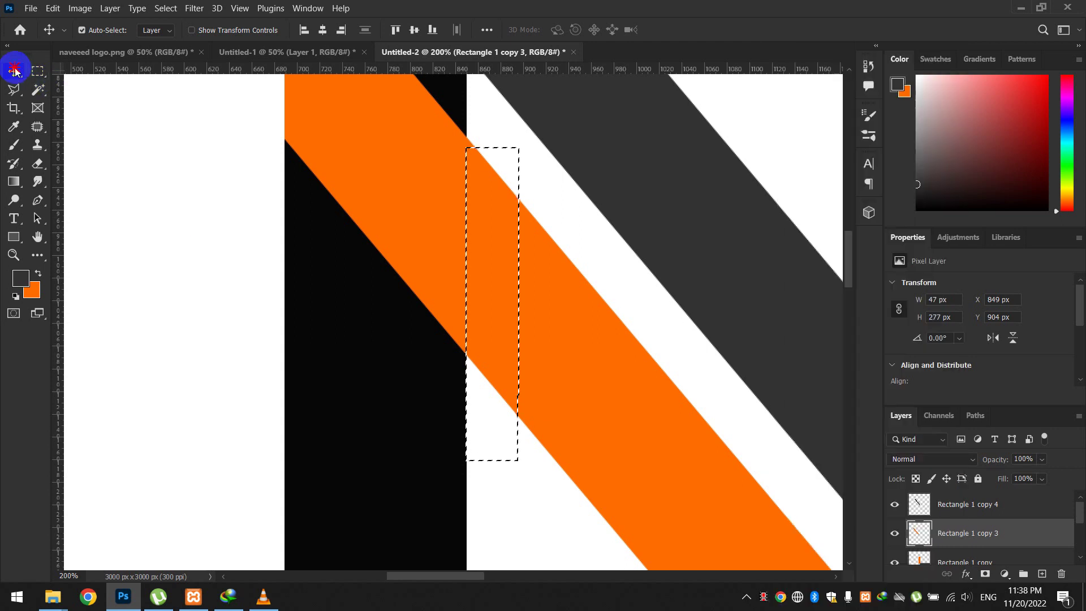
pyautogui.hotkey('ctrl', 'x')
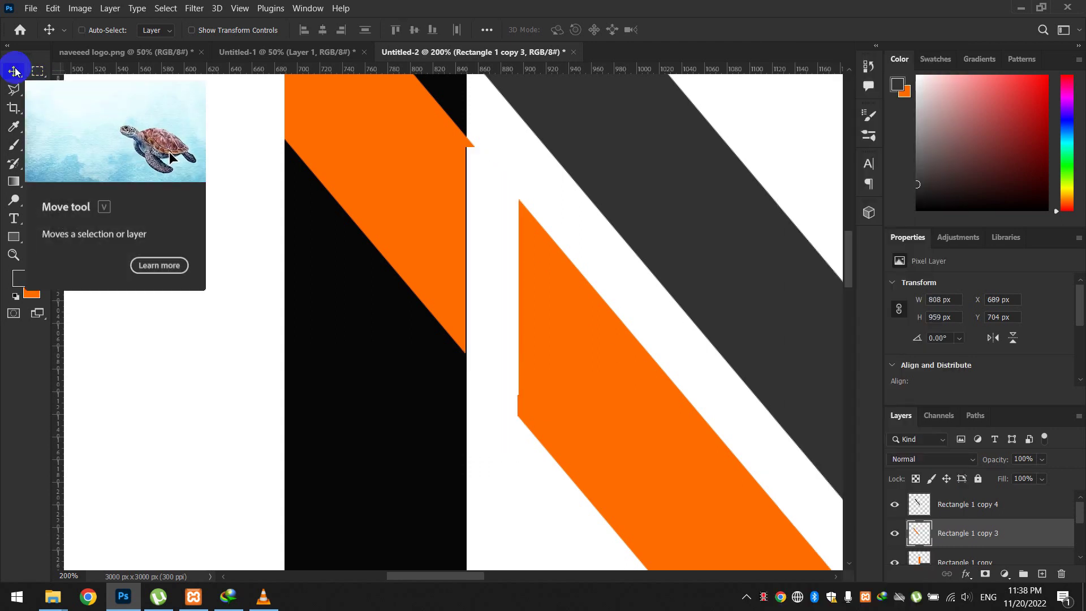
pyautogui.hotkey('ctrl', 'z')
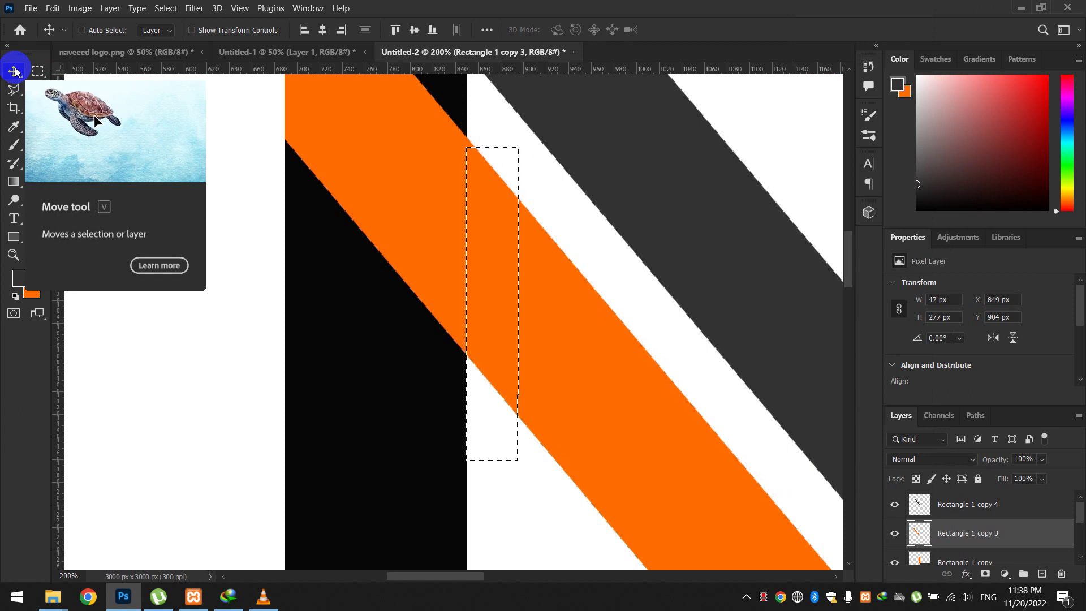
pyautogui.hotkey('ctrl', 'd')
pyautogui.click(82, 30)
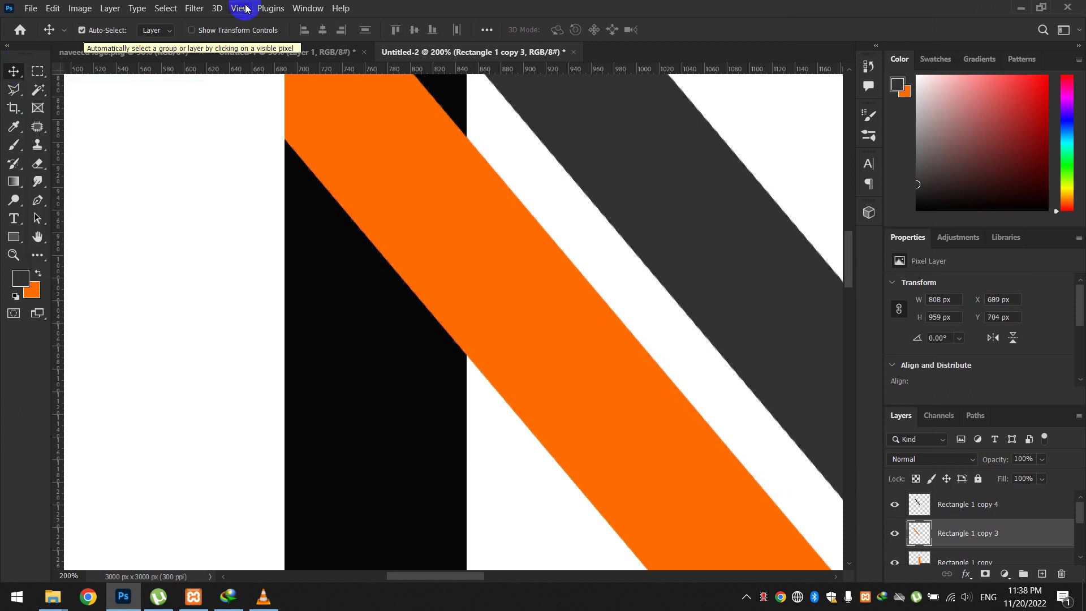
# At 400% zoom, marquee a 79 × 397 px strip from the black stem's top corner, then zoom out
pyautogui.click(38, 71)
pyautogui.click(447, 149)
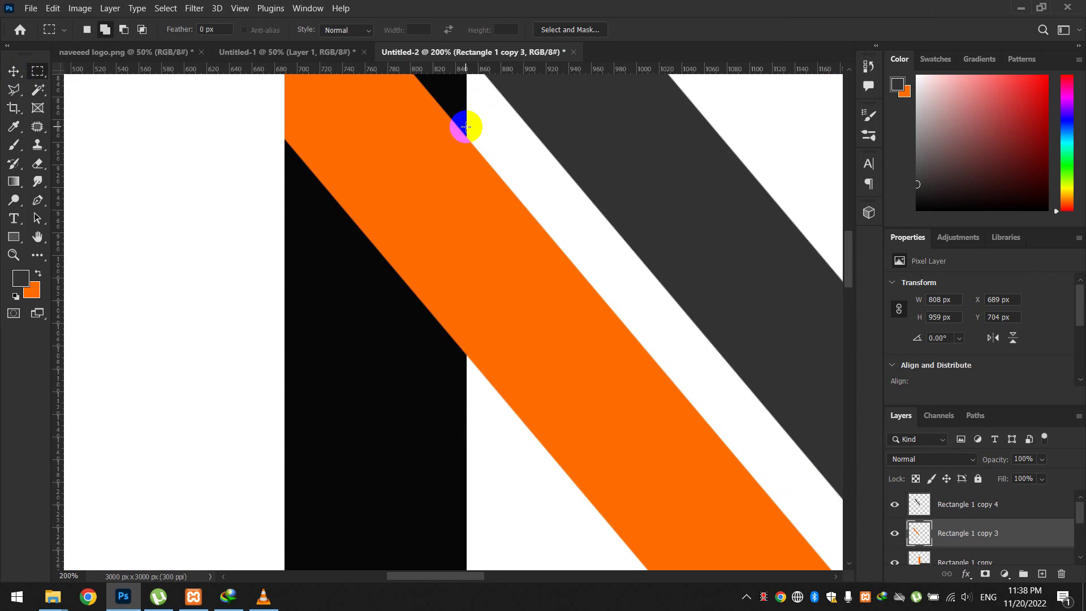
pyautogui.scroll(2, 466, 130)
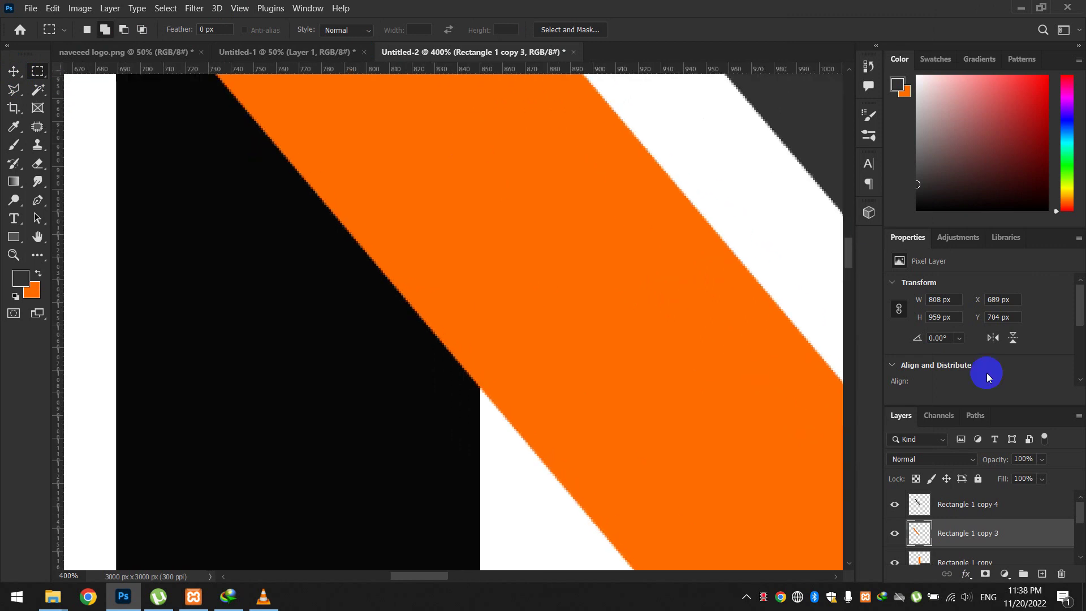
pyautogui.scroll(5, 846, 249)
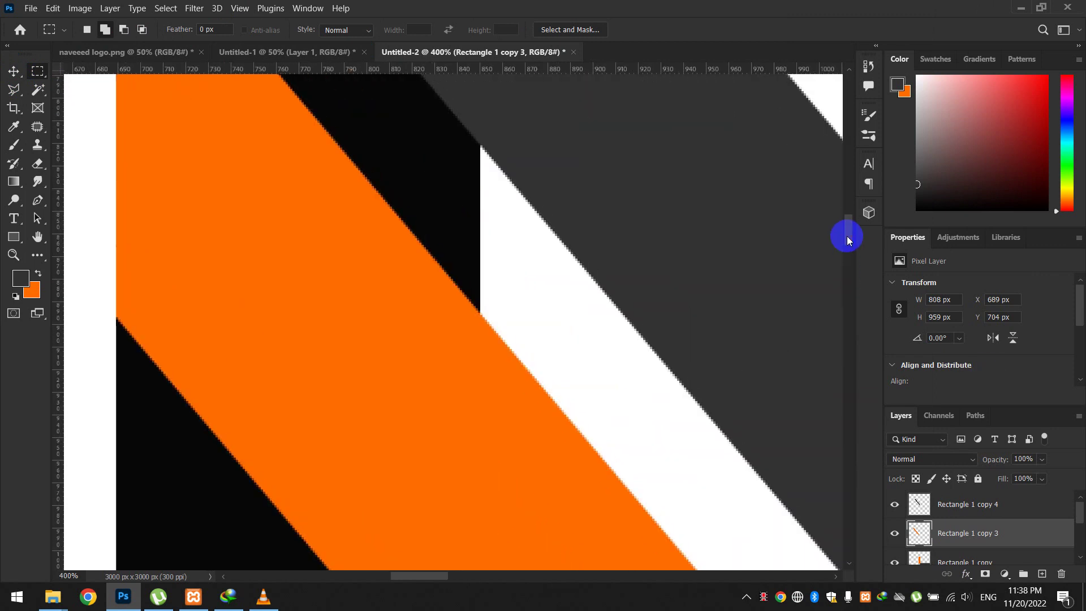
pyautogui.click(487, 297)
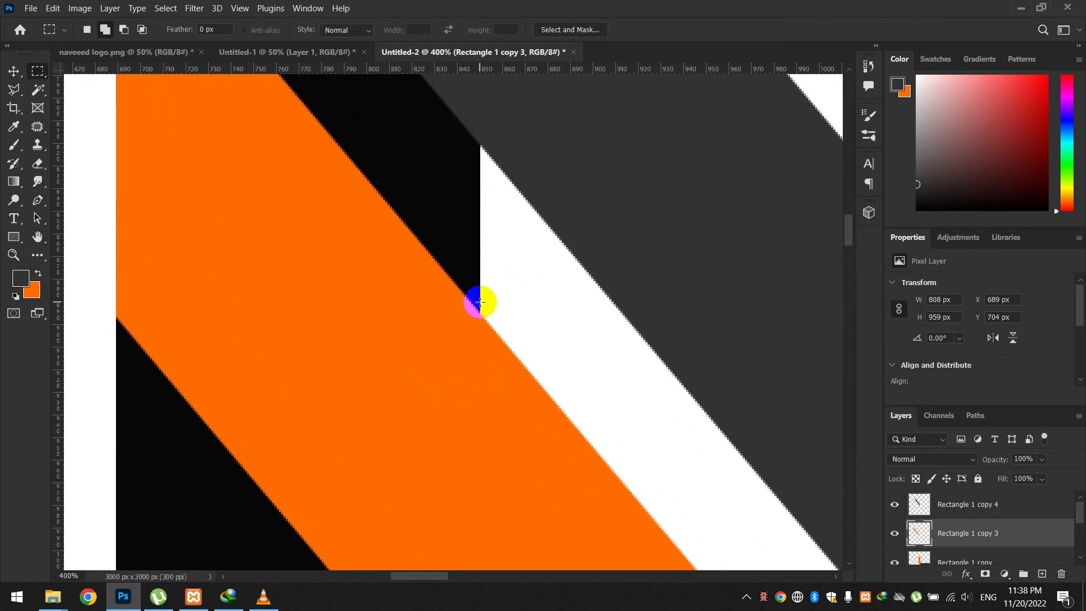
pyautogui.moveTo(480, 301); pyautogui.dragTo(658, 510)
pyautogui.hotkey('ctrl', '-')
pyautogui.hotkey('ctrl', '-')
pyautogui.hotkey('ctrl', '-')
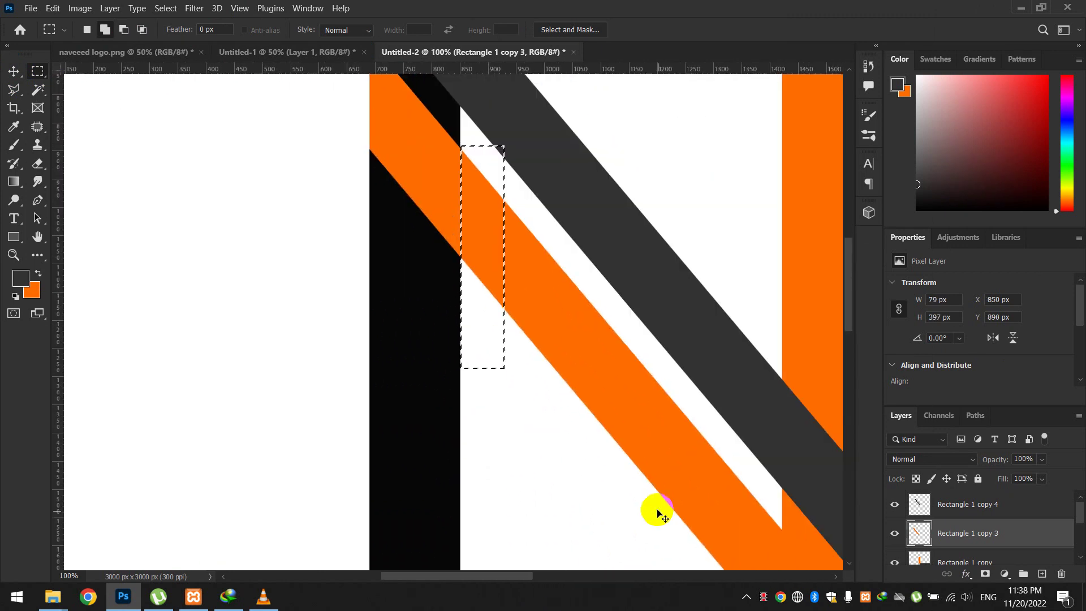
pyautogui.hotkey('ctrl', '-')
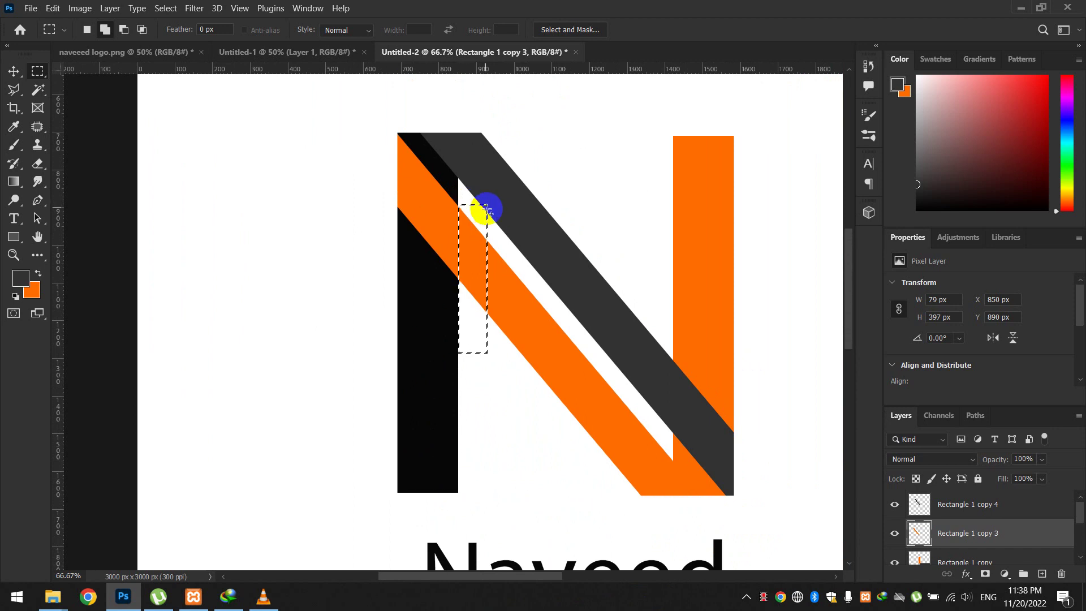
# Delete a 56 px orange strip beside the black stem, then select a matching strip near the right stem
pyautogui.click(464, 209)
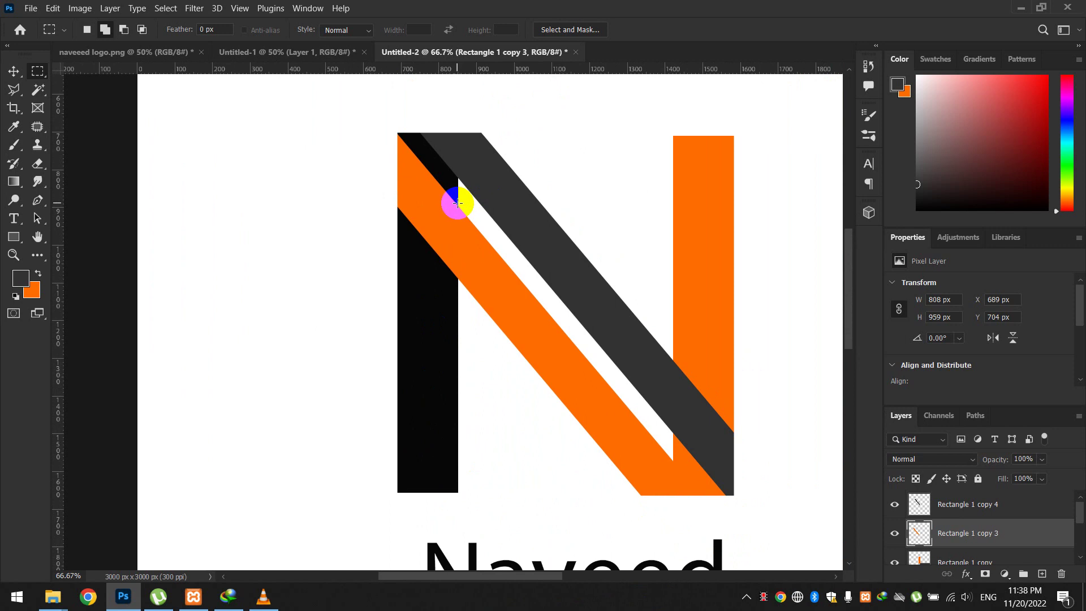
pyautogui.moveTo(458, 202); pyautogui.dragTo(478, 343)
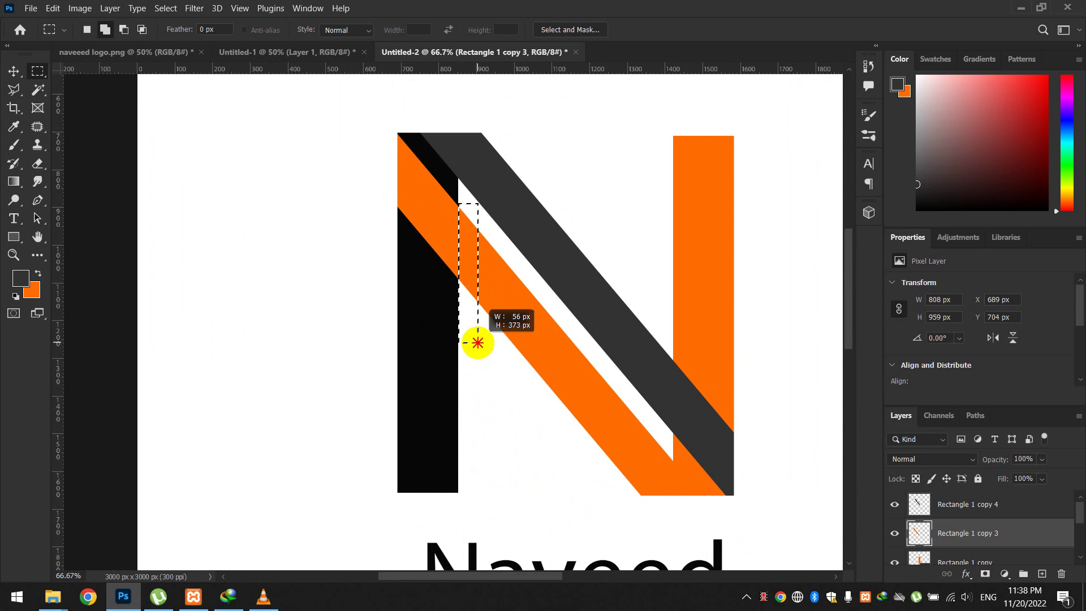
pyautogui.moveTo(478, 343); pyautogui.dragTo(478, 343)
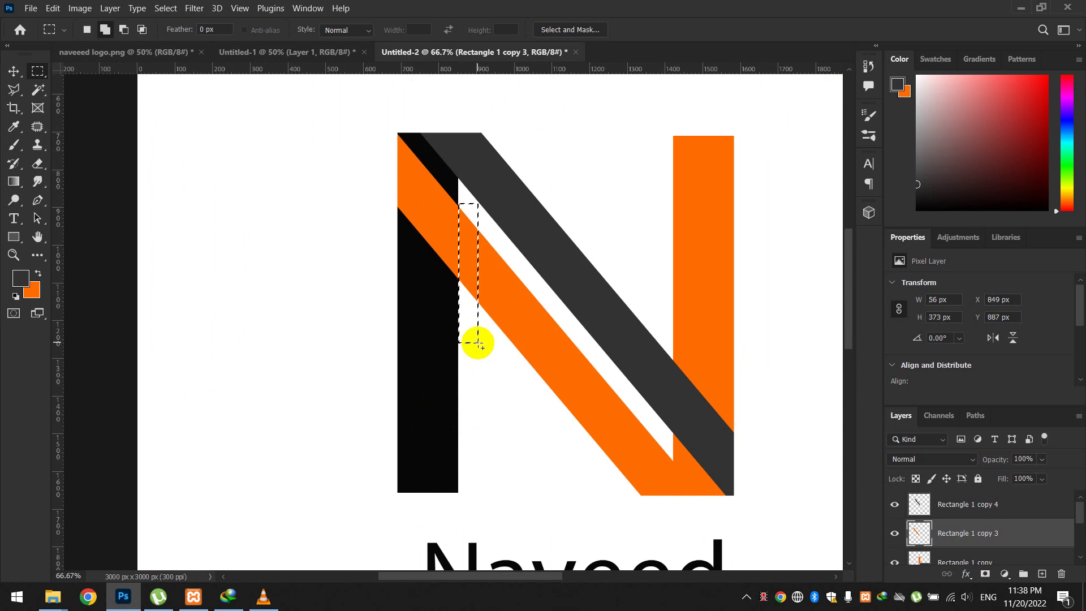
pyautogui.press('Delete')
pyautogui.hotkey('ctrl', 'd')
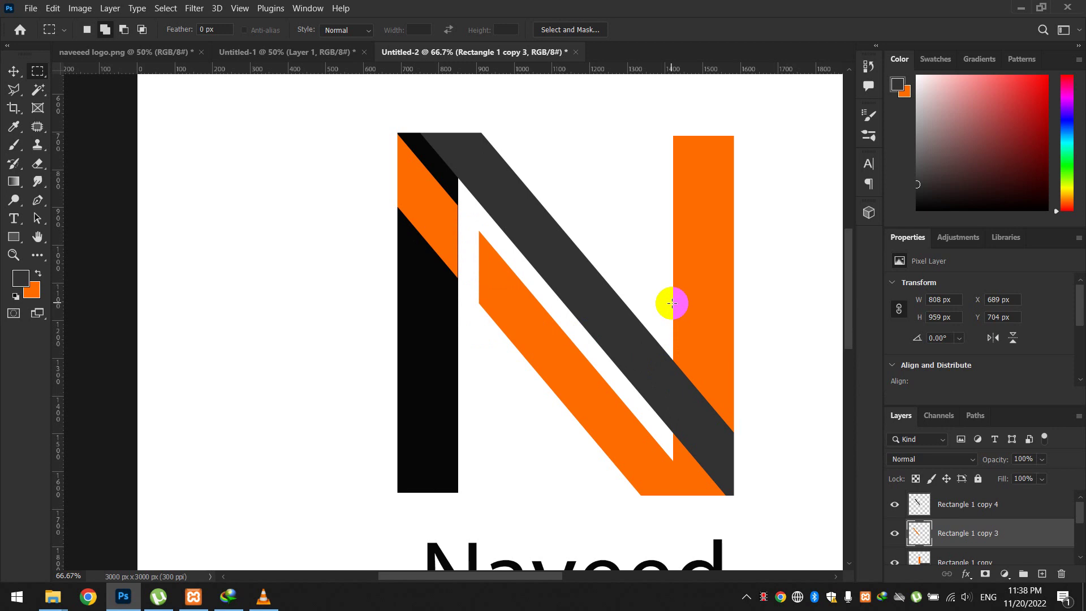
pyautogui.moveTo(672, 303); pyautogui.dragTo(652, 435)
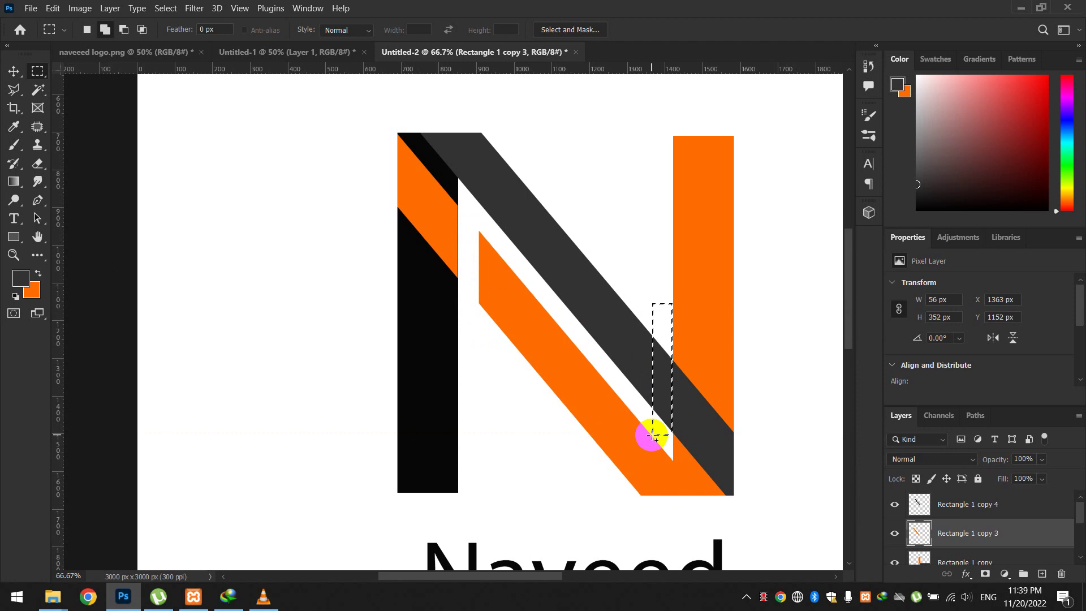
# Cut the selected strip out of the grey diagonal on Rectangle 1 copy 4 and zoom out to 33.3%
pyautogui.click(13, 70)
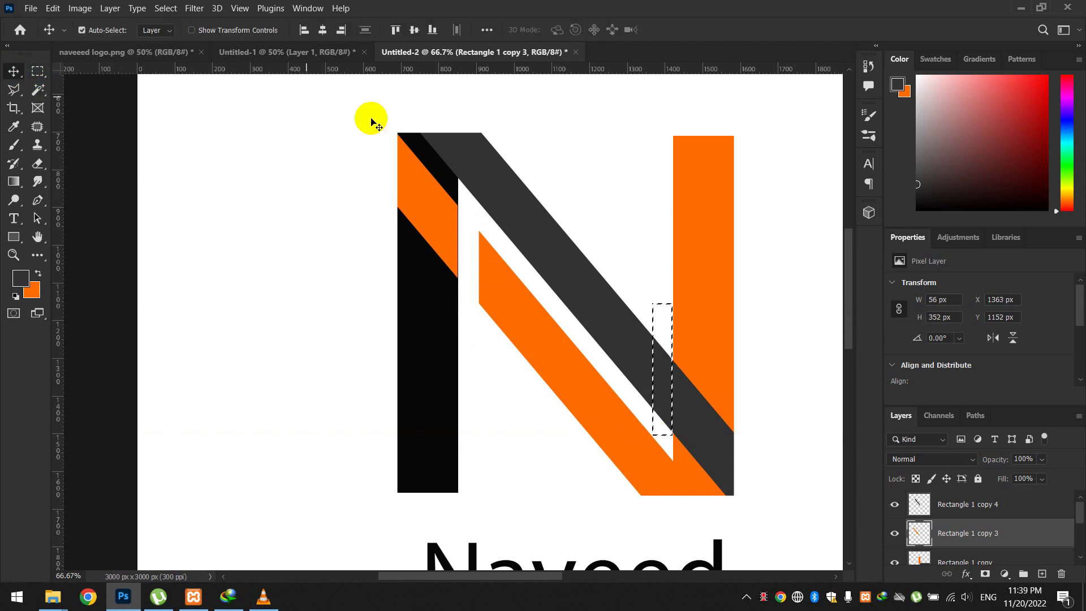
pyautogui.click(464, 164)
pyautogui.click(953, 505)
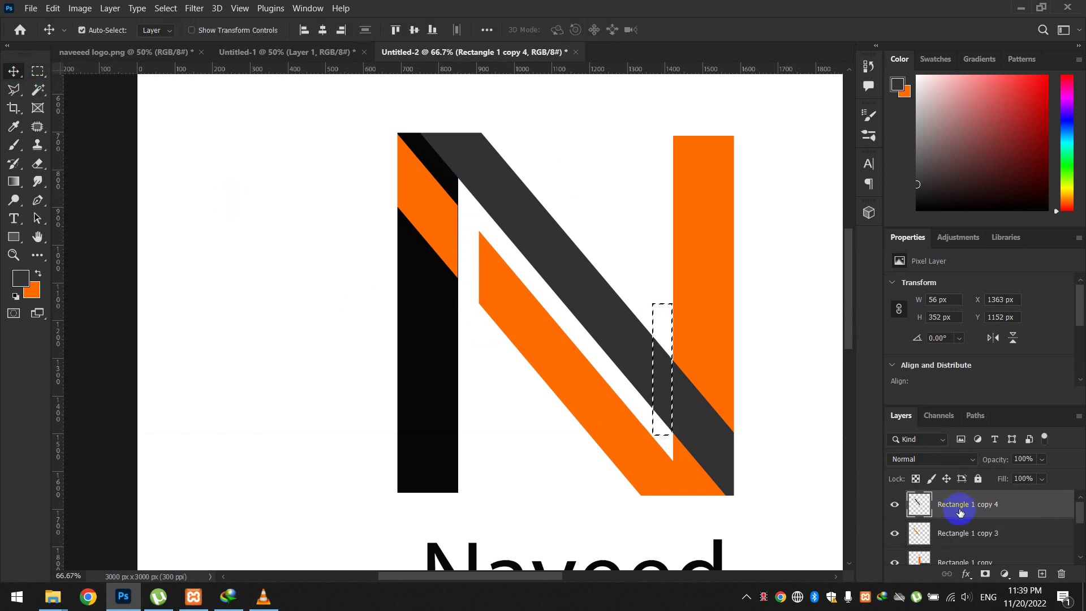
pyautogui.rightClick(960, 512)
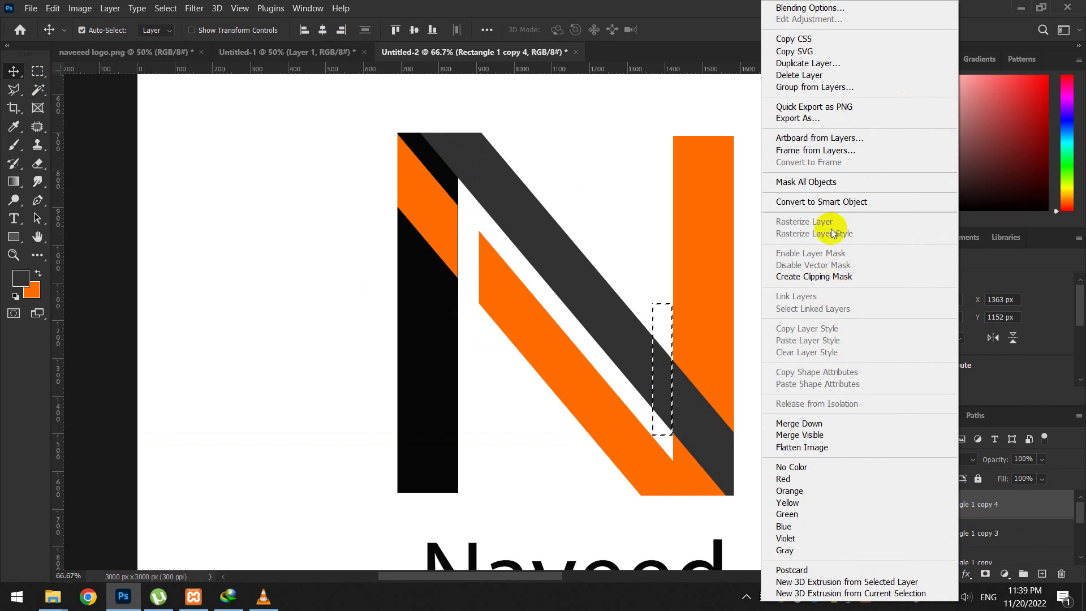
pyautogui.click(13, 70)
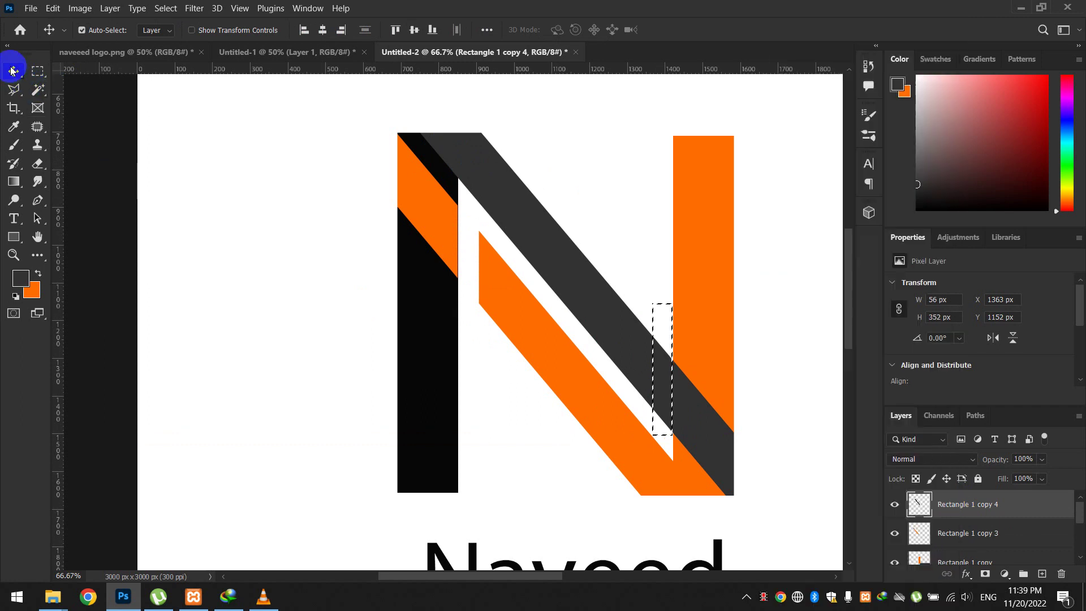
pyautogui.hotkey('ctrl', 'd')
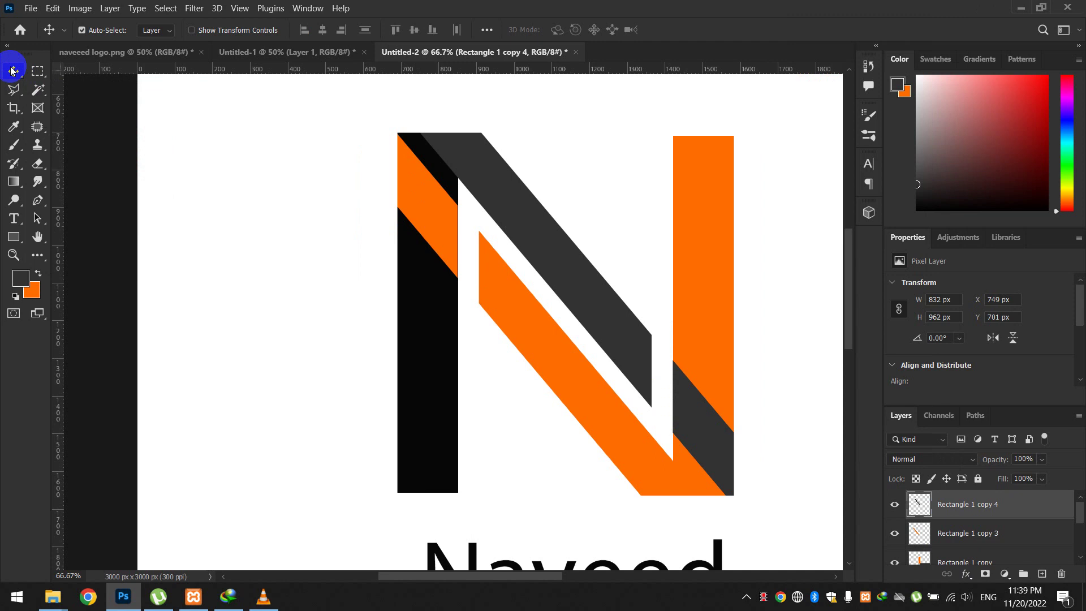
pyautogui.hotkey('ctrl', '-')
pyautogui.hotkey('ctrl', '-')
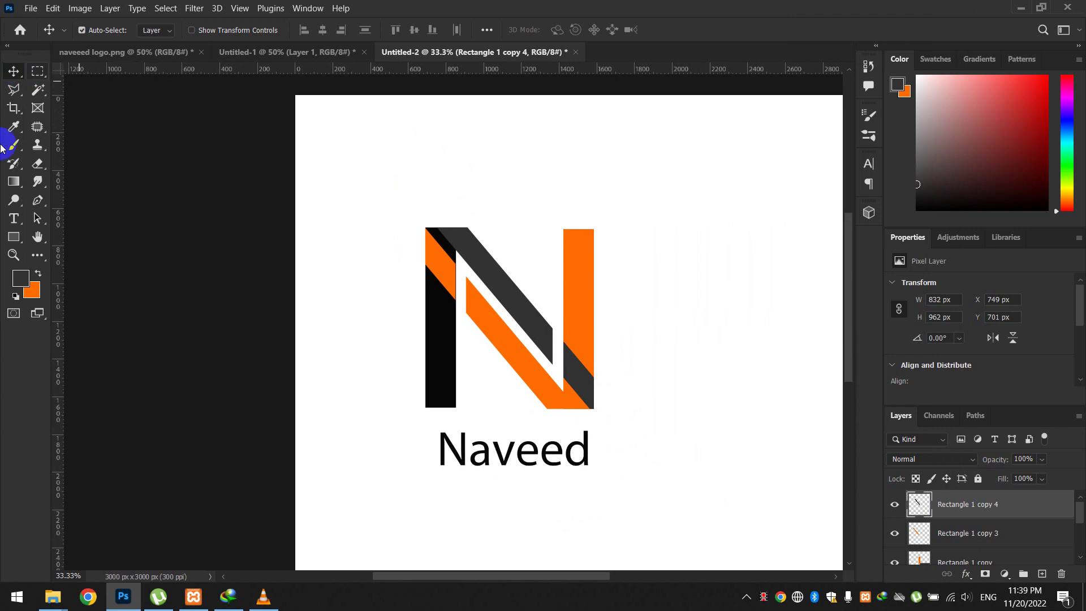
pyautogui.click(577, 375)
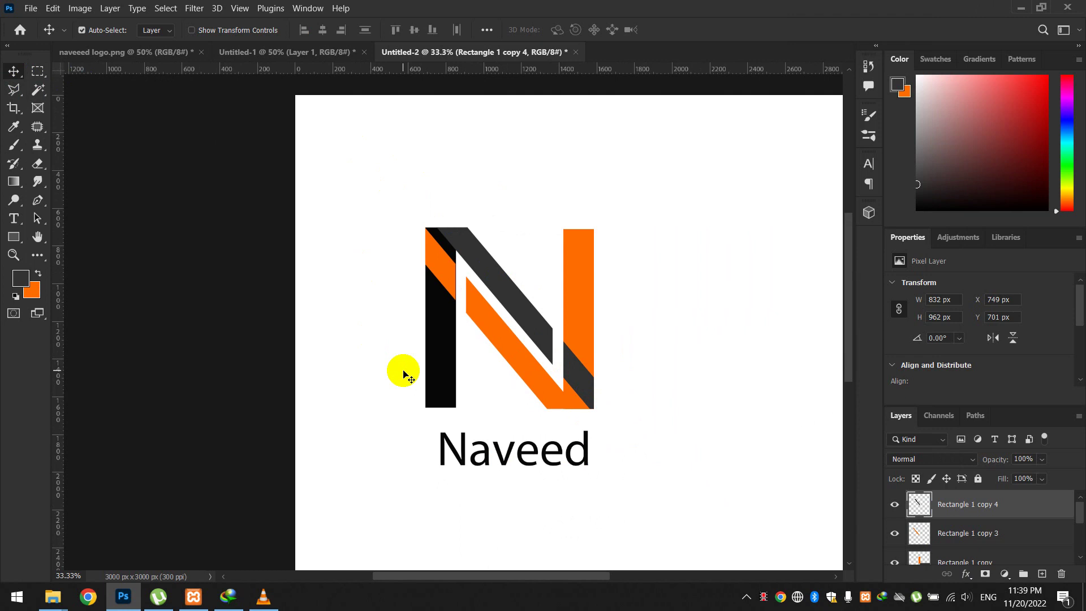
pyautogui.click(580, 373)
pyautogui.click(579, 339)
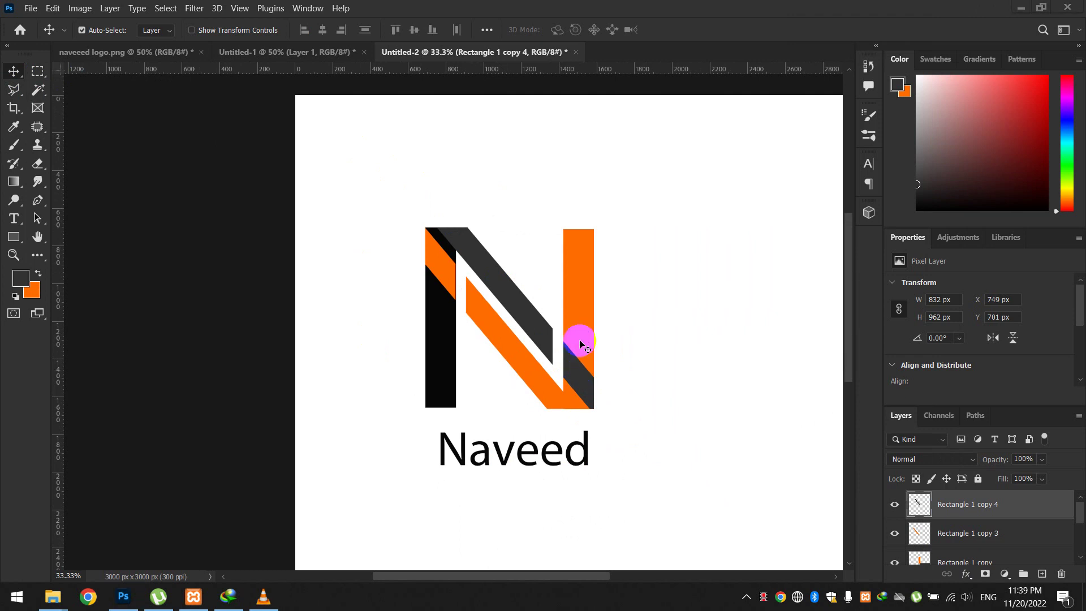
pyautogui.click(436, 281)
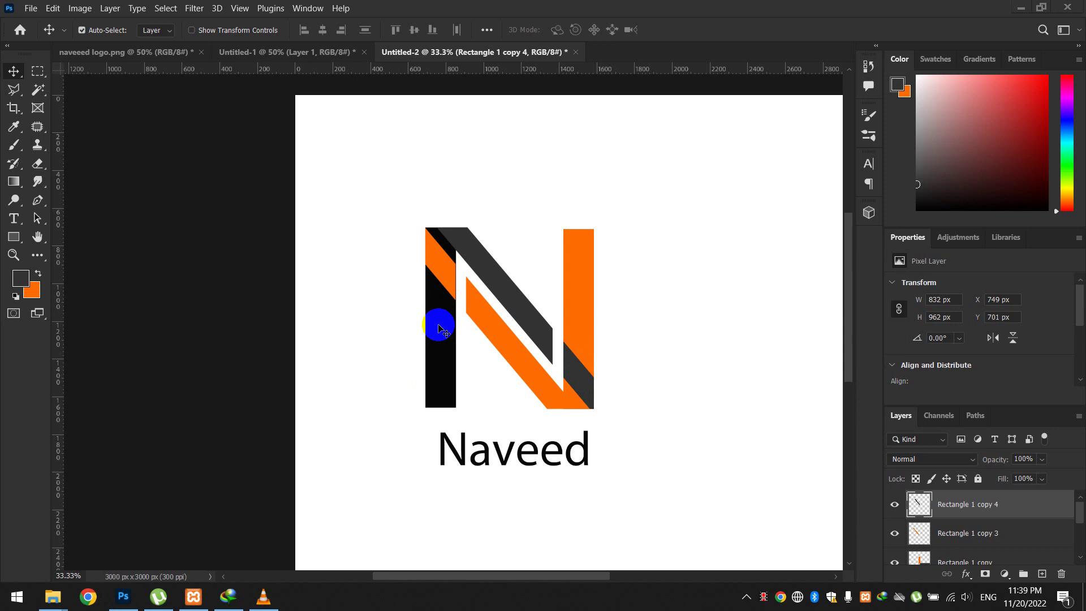
pyautogui.click(13, 219)
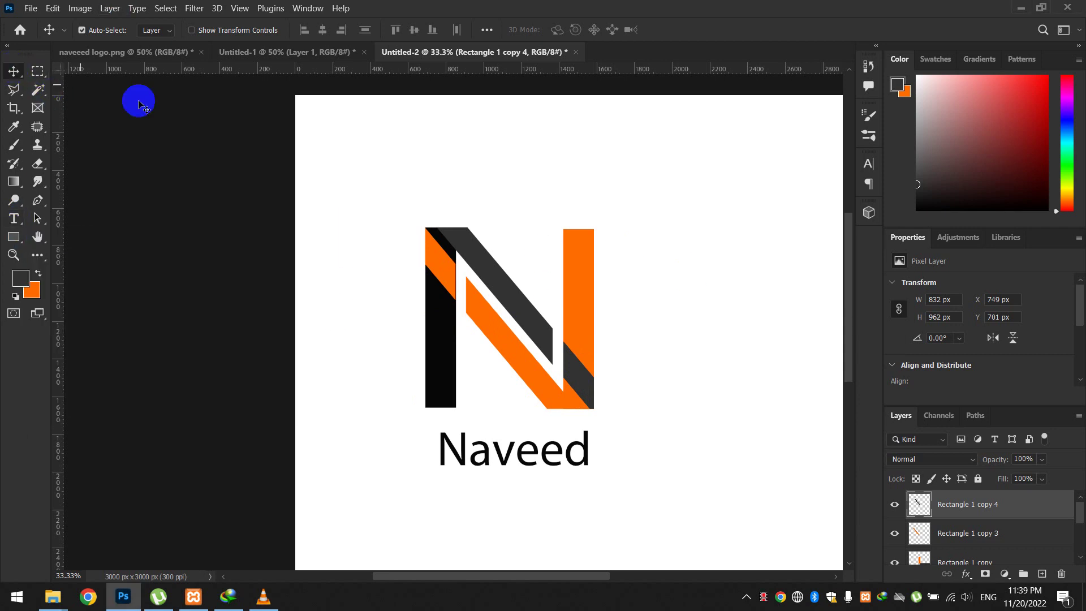
pyautogui.click(442, 262)
pyautogui.click(922, 517)
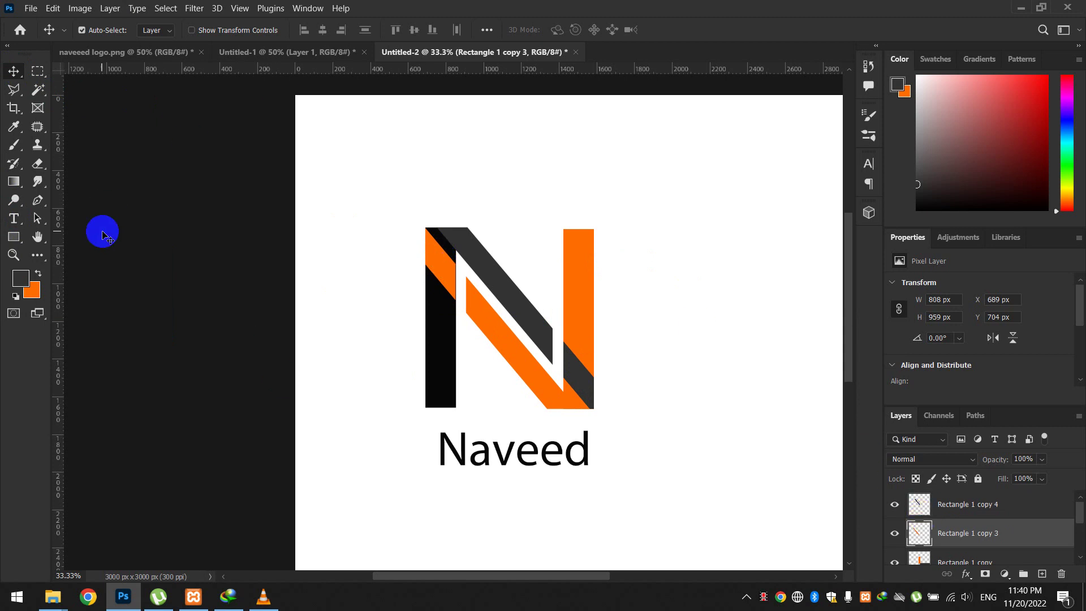
# Add ' Al' after 'Naveed' in the name text beneath the N logo
pyautogui.click(14, 220)
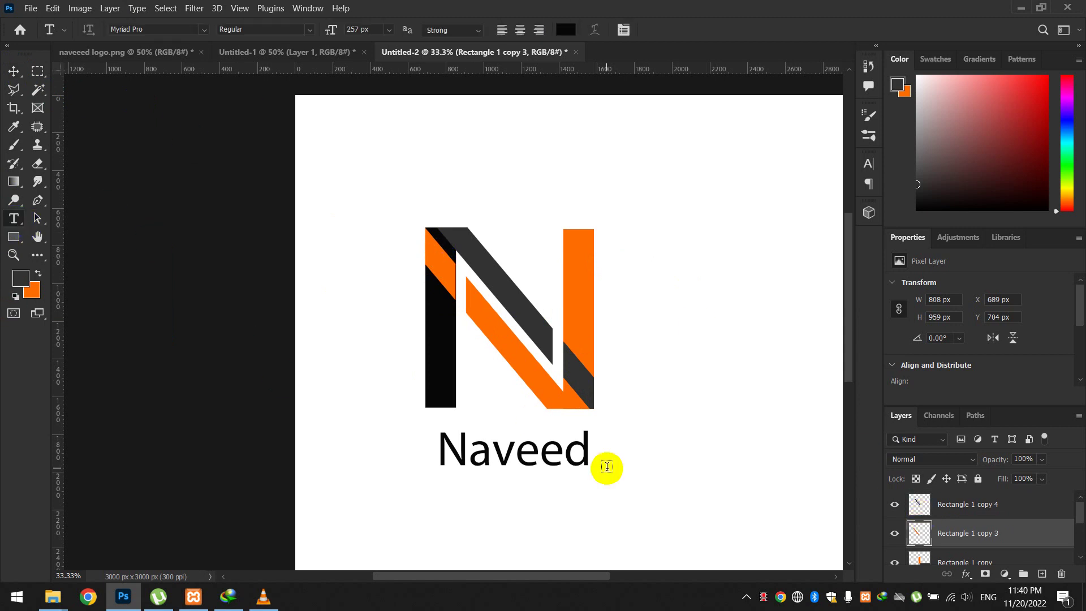
pyautogui.click(553, 448)
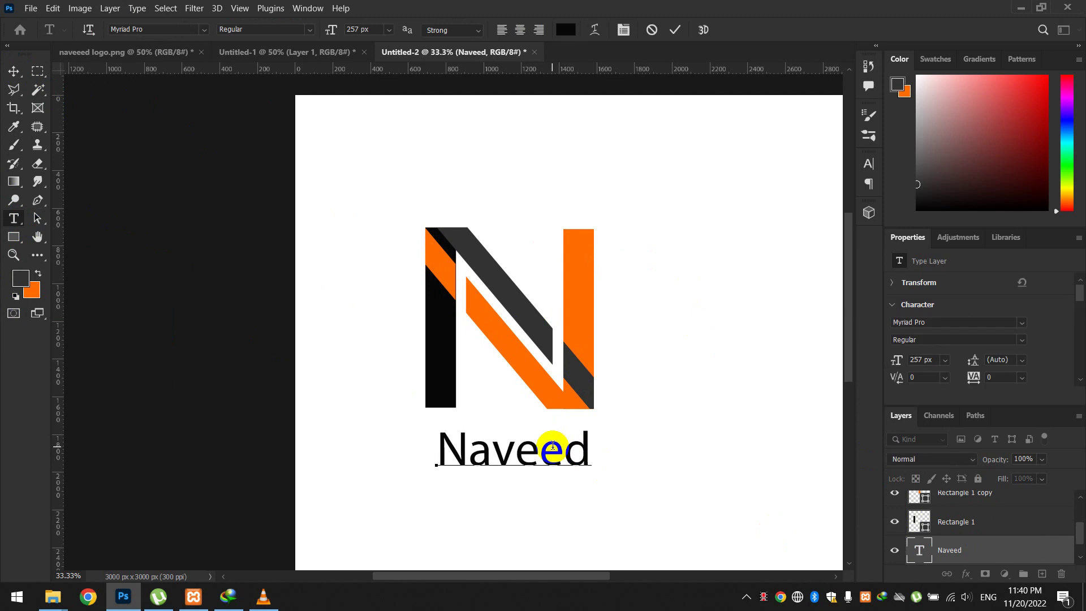
pyautogui.write('Ali')
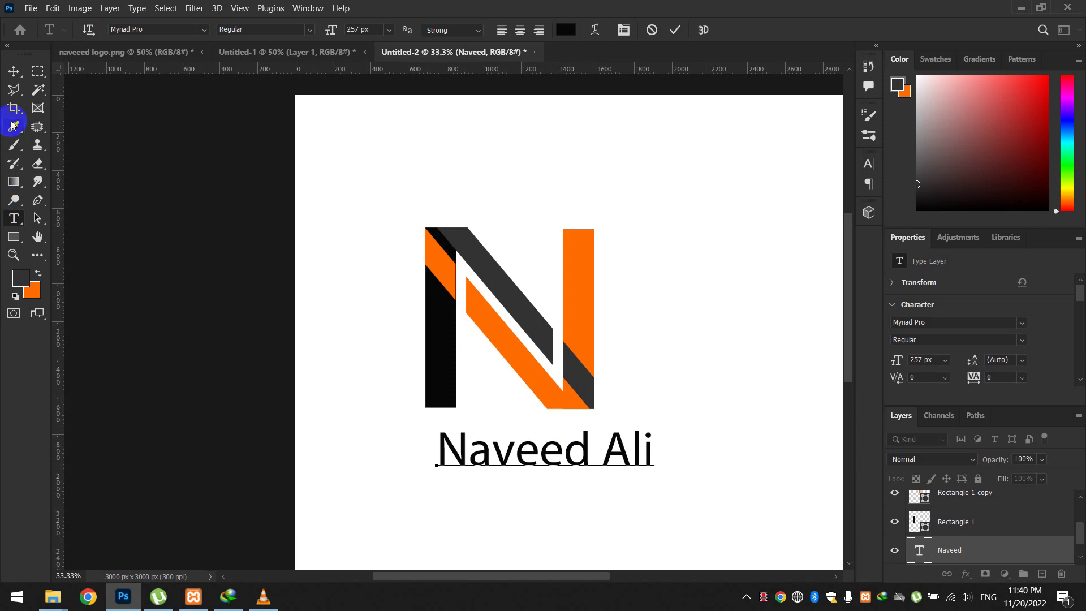
# Scale the 'Naveed Ali' text up to about 472 px and centre it under the N
pyautogui.click(14, 71)
pyautogui.hotkey('ctrl', 't')
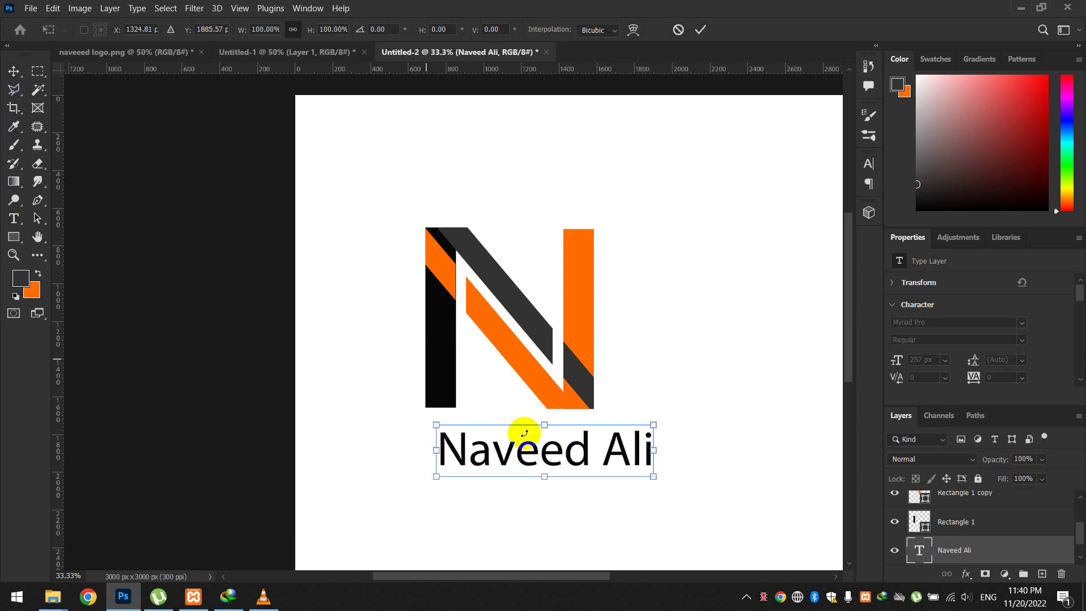
pyautogui.moveTo(654, 477); pyautogui.dragTo(787, 521)
pyautogui.click(13, 70)
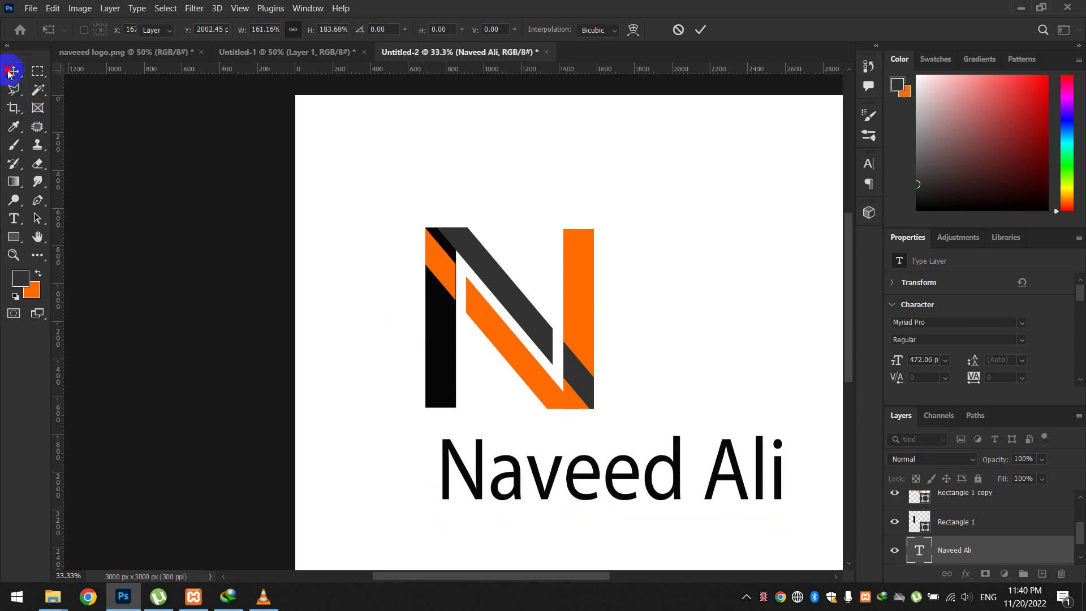
pyautogui.moveTo(678, 466); pyautogui.dragTo(575, 451)
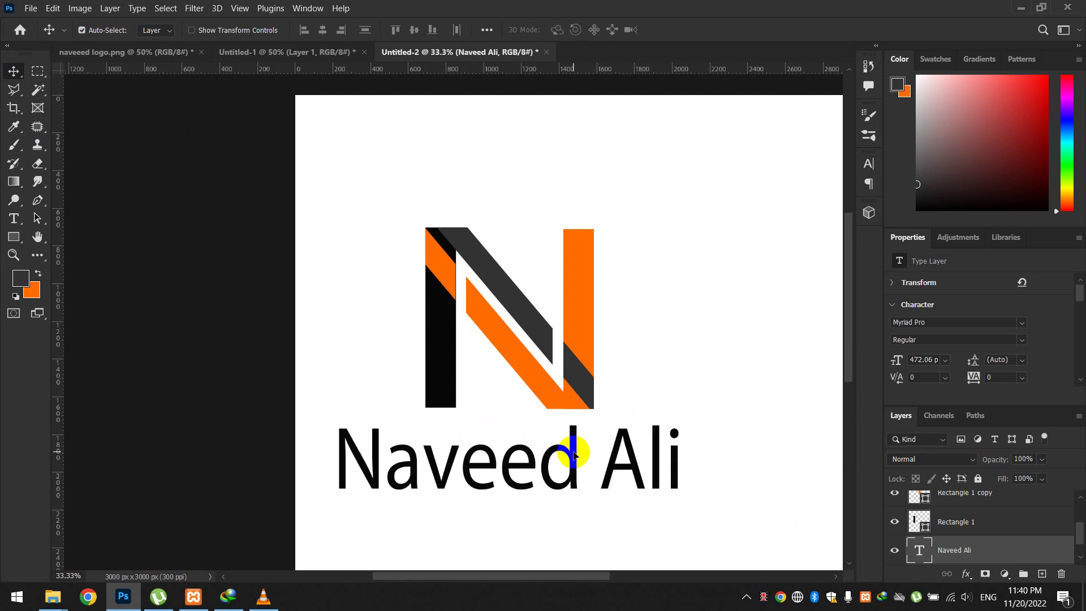
# Colour the word 'Naveed' with the logo's orange #ff6c00, leaving 'Ali' black
pyautogui.click(13, 218)
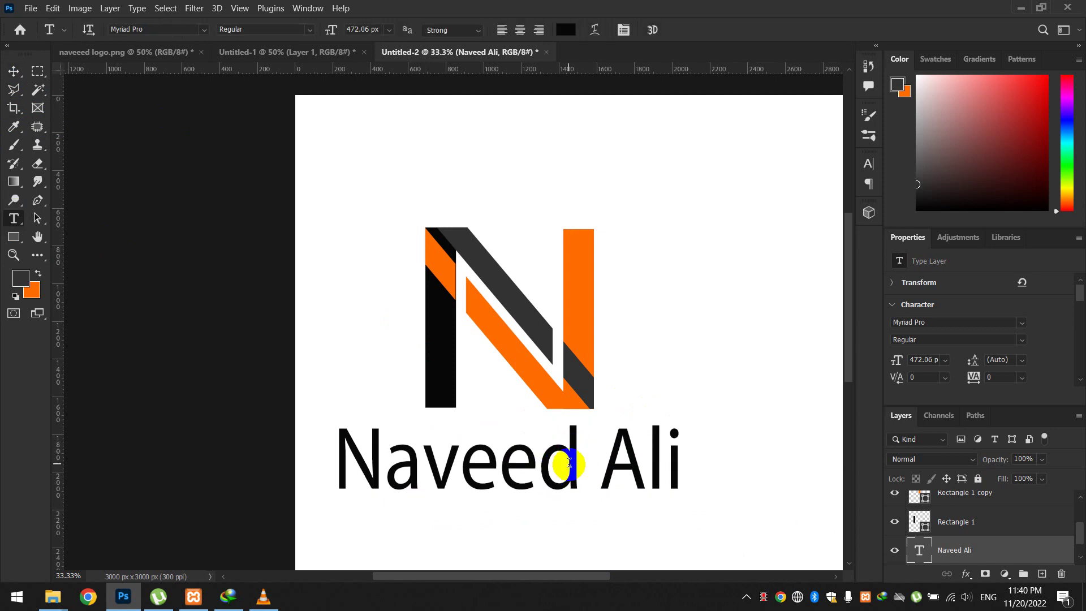
pyautogui.moveTo(581, 456); pyautogui.dragTo(349, 462)
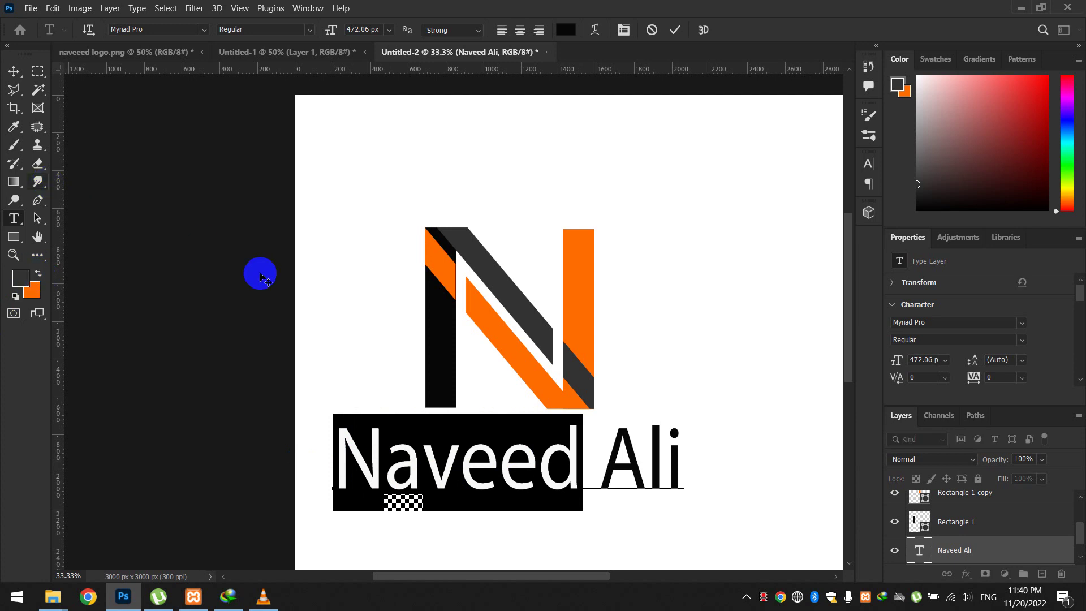
pyautogui.click(563, 29)
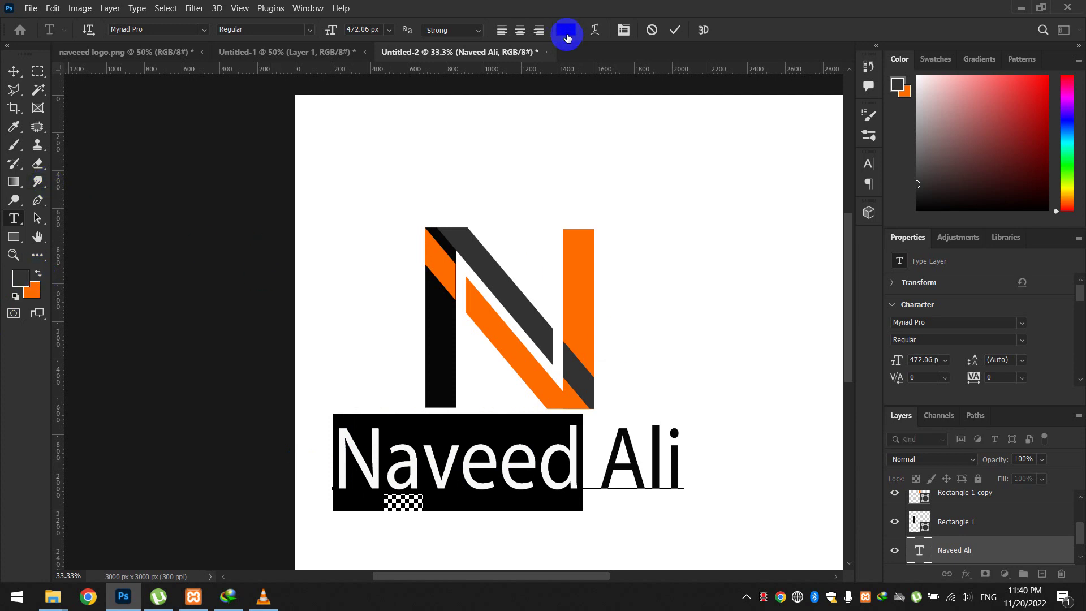
pyautogui.click(583, 247)
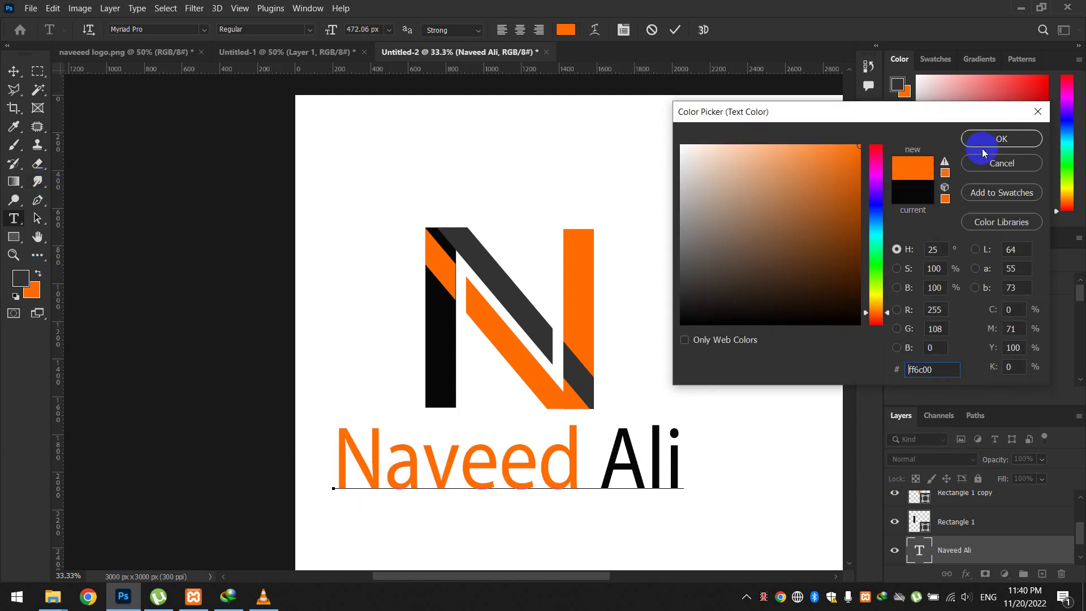
pyautogui.click(1000, 139)
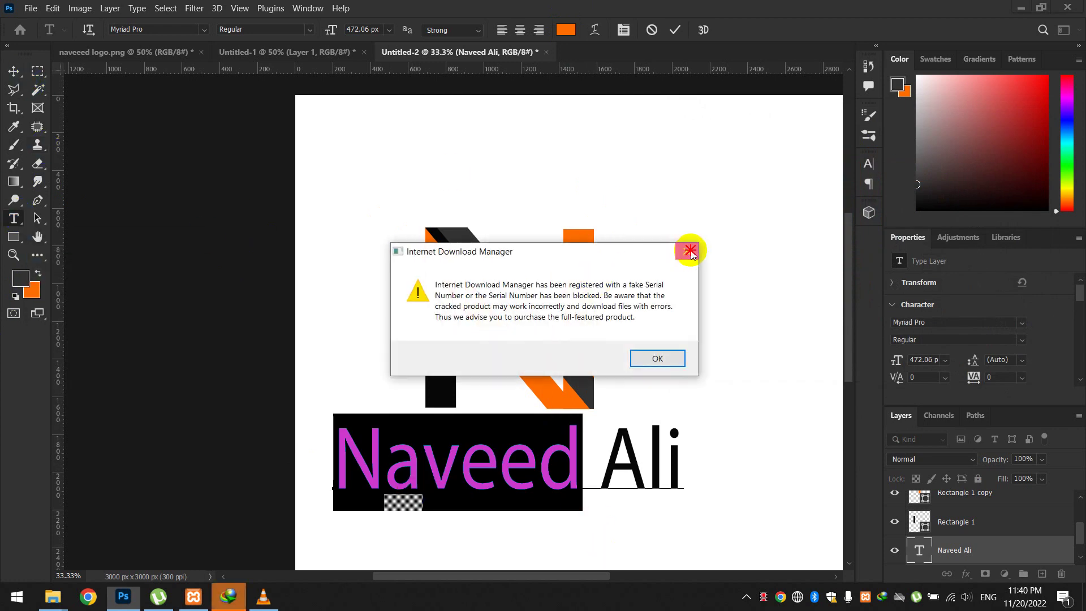
pyautogui.click(685, 251)
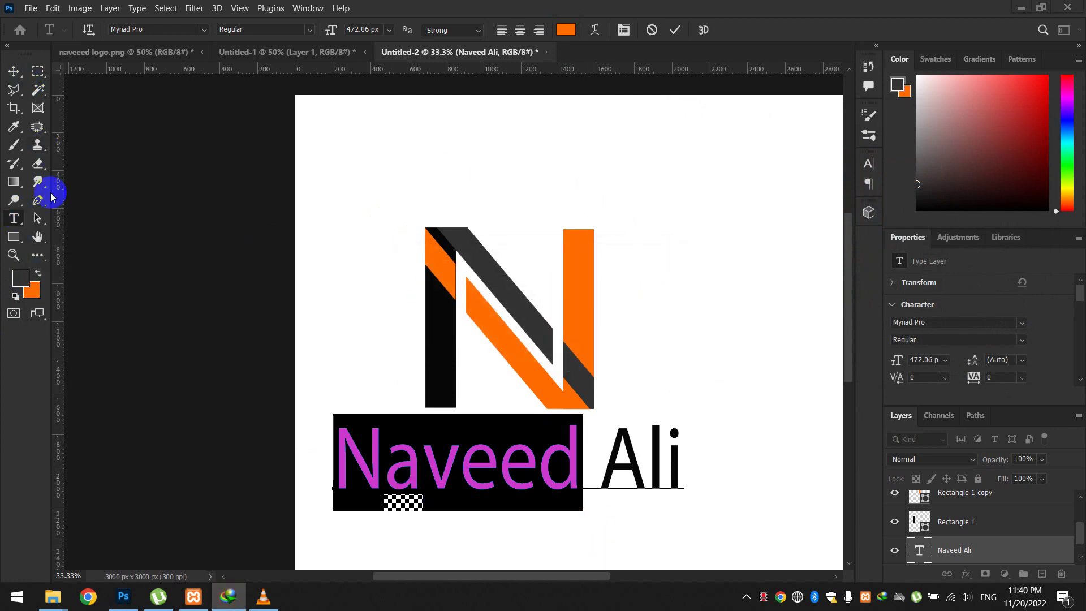
pyautogui.click(13, 71)
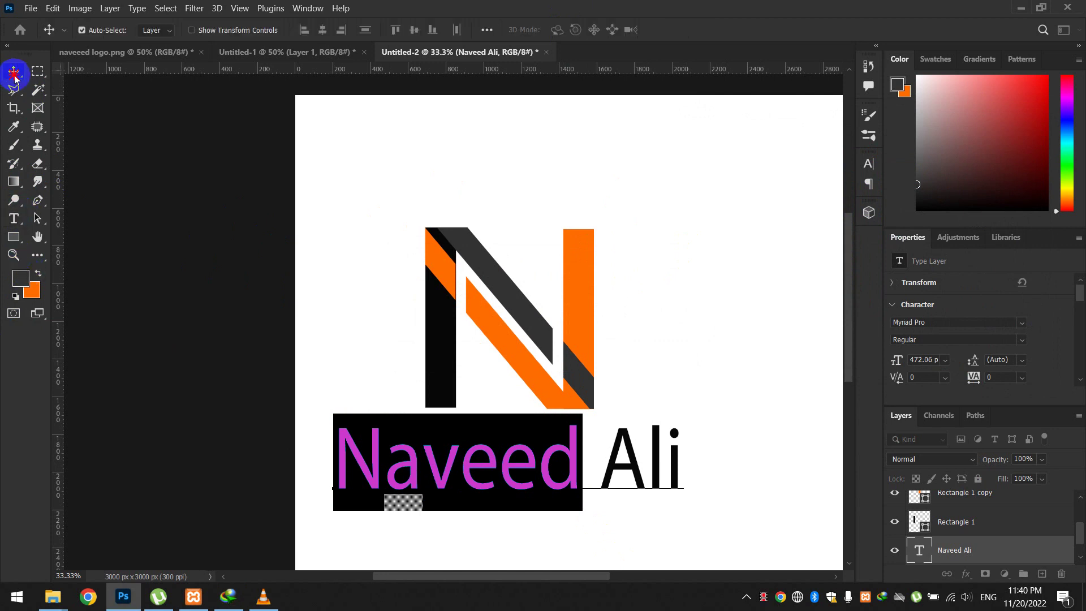
pyautogui.click(13, 218)
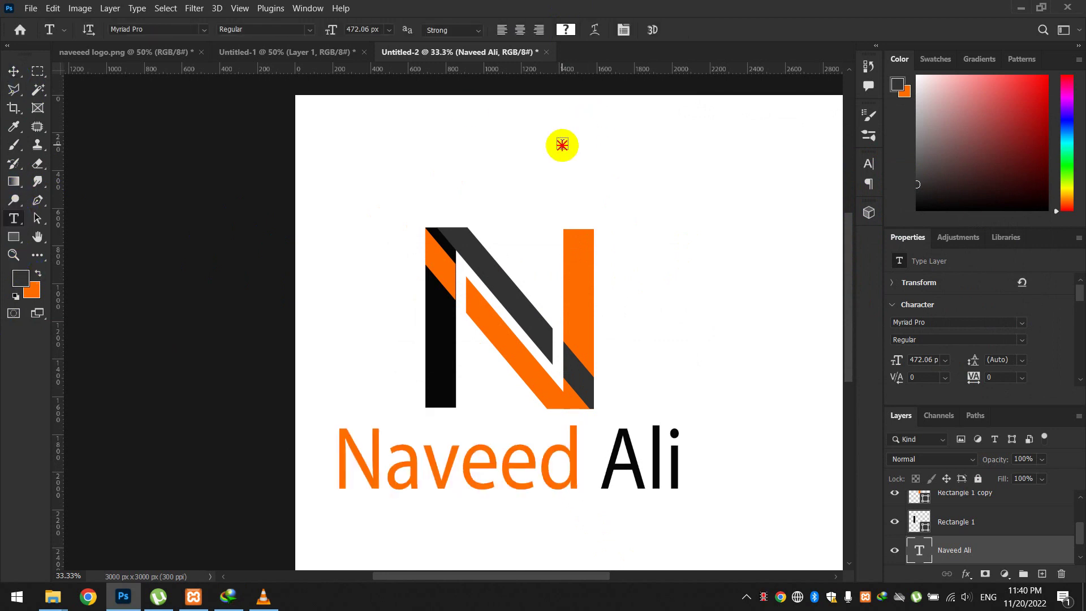
# Add the slogan text 'My Slogan will be here' and reduce its font size
pyautogui.click(562, 143)
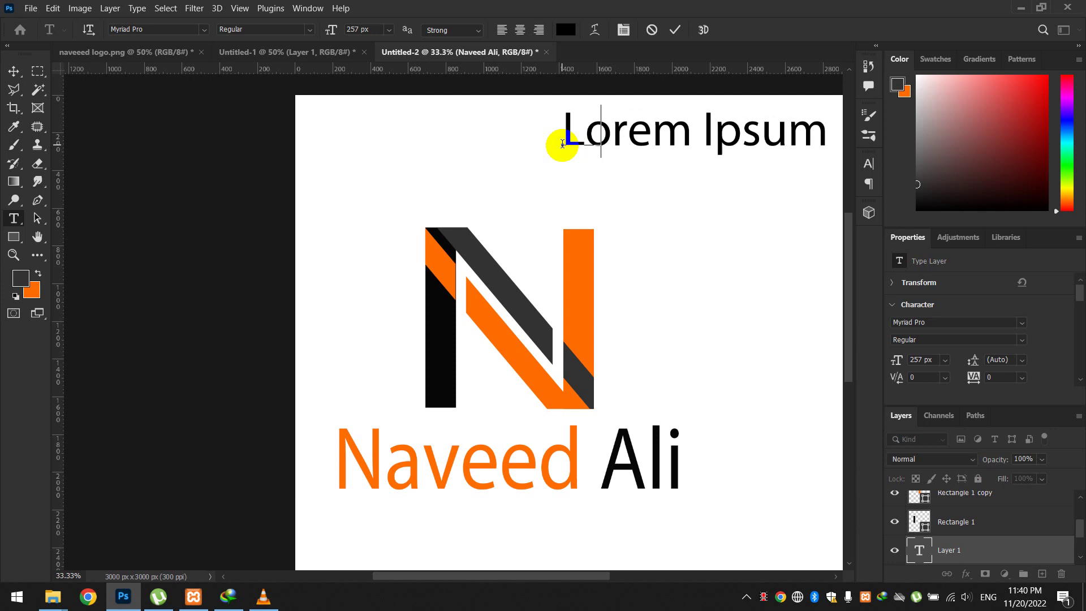
pyautogui.write('My Slogan wil')
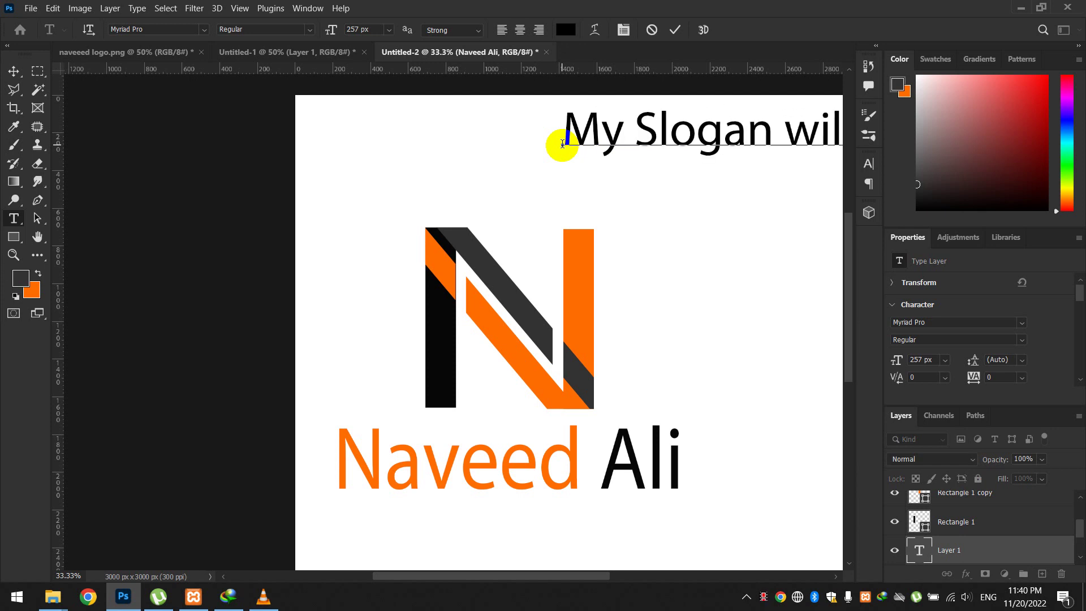
pyautogui.hotkey('ctrl', 'a')
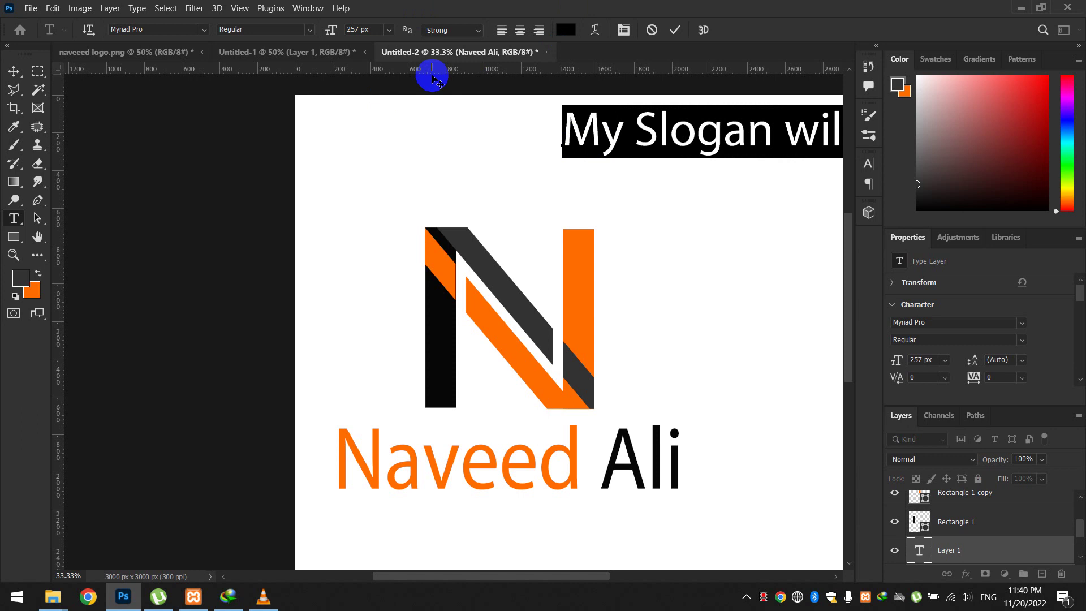
pyautogui.moveTo(325, 29); pyautogui.dragTo(249, 42)
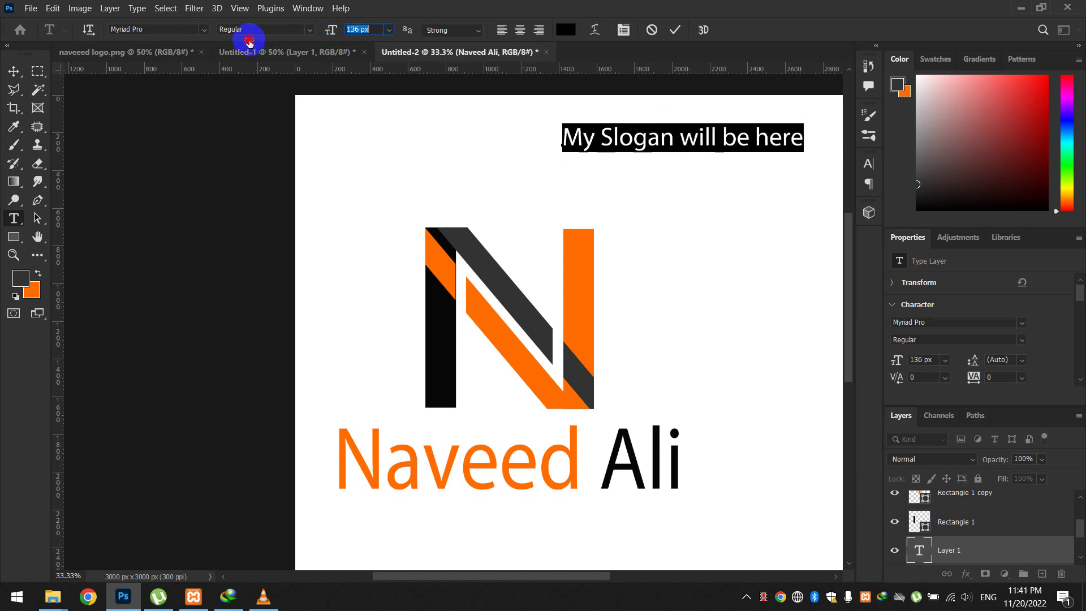
pyautogui.click(14, 71)
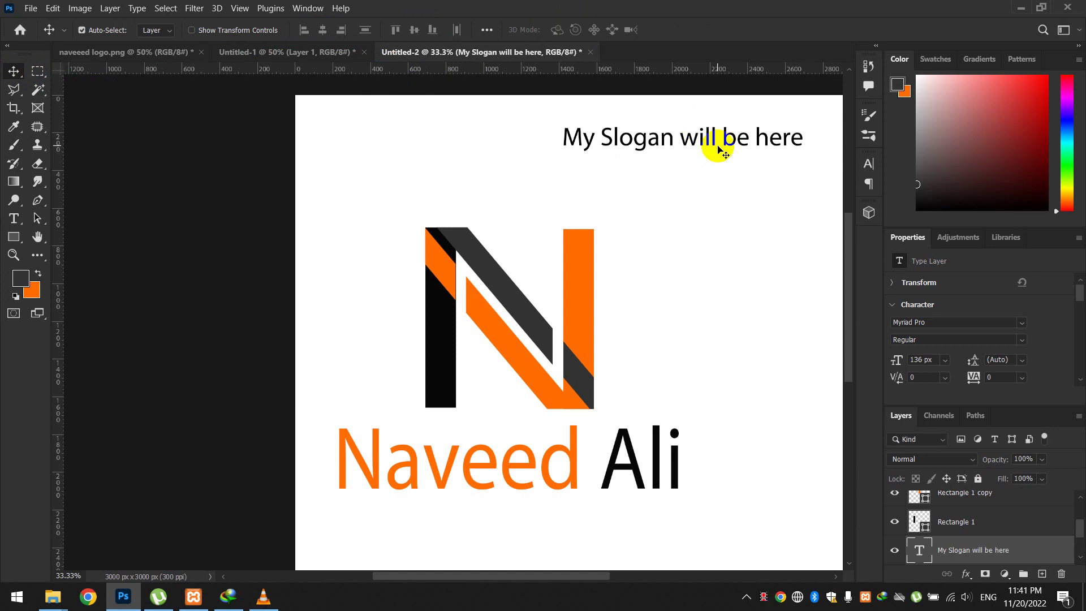
pyautogui.moveTo(714, 146); pyautogui.dragTo(538, 521)
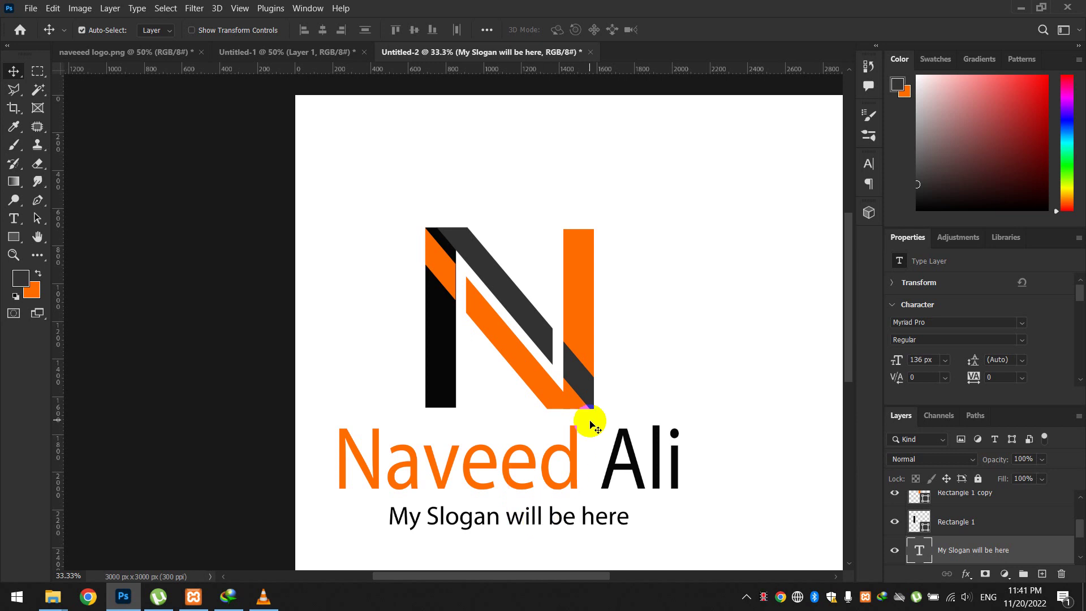
pyautogui.click(573, 444)
pyautogui.moveTo(573, 441); pyautogui.dragTo(581, 433)
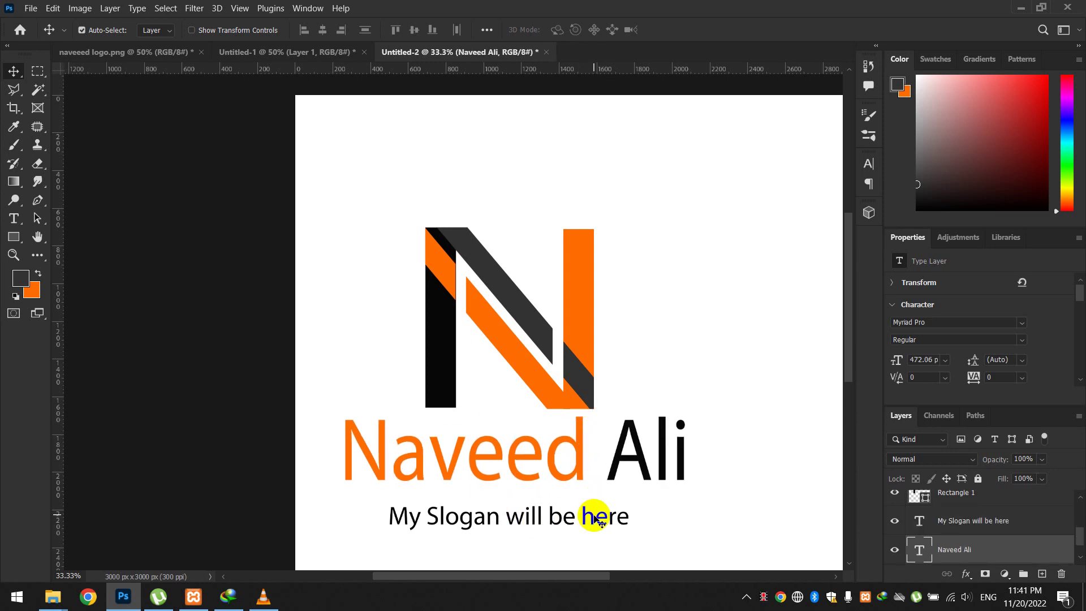
pyautogui.moveTo(597, 519); pyautogui.dragTo(598, 507)
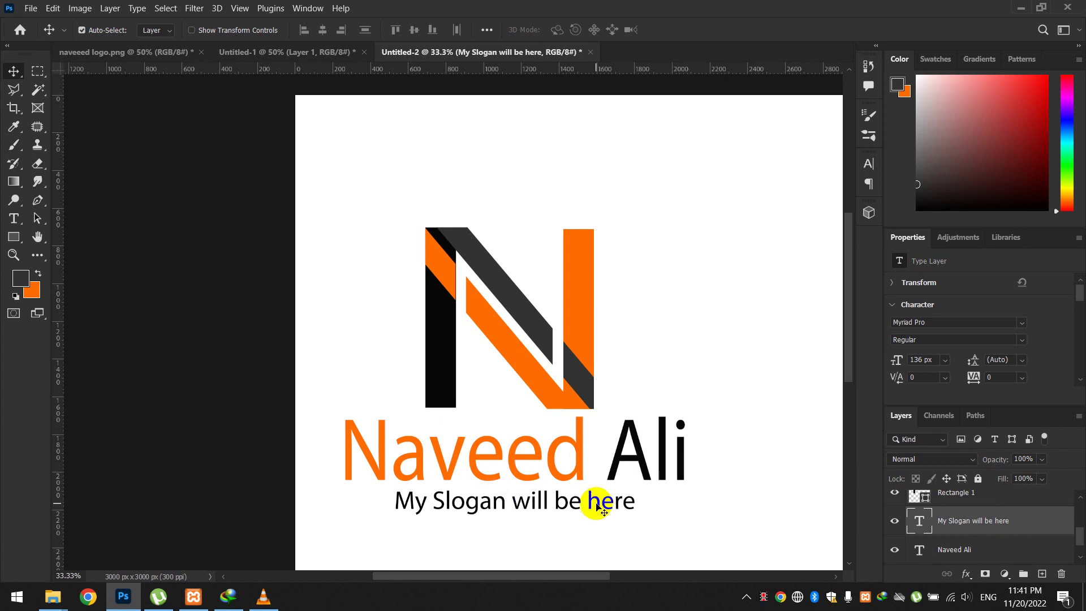
pyautogui.moveTo(931, 523); pyautogui.dragTo(1063, 559)
# Hide Layer 0 and Quick Export the logo as transparent PNG 'naveed logo 2'
pyautogui.click(896, 550)
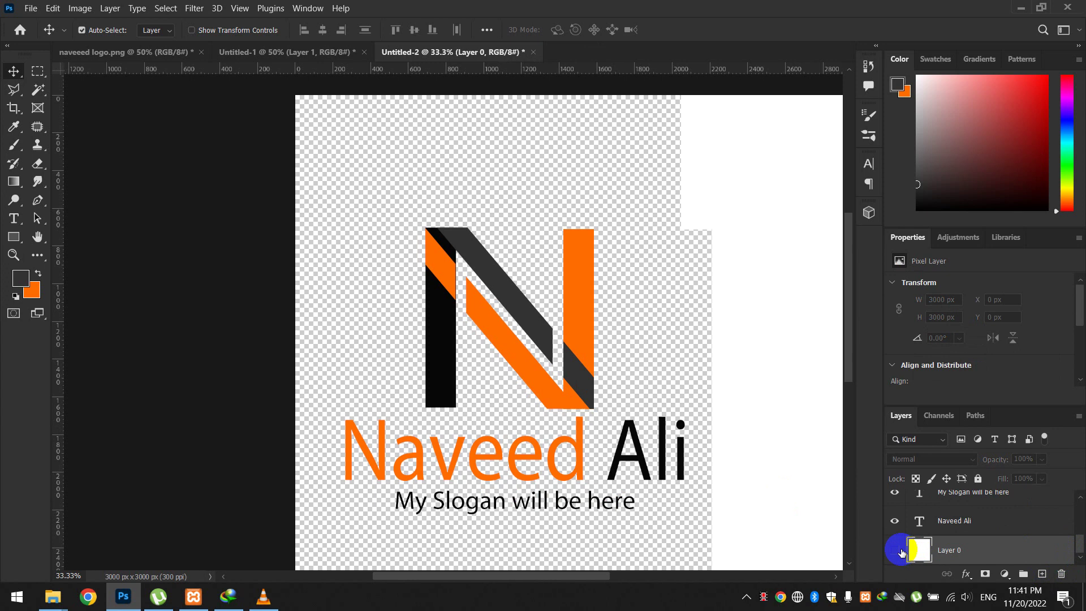
pyautogui.click(31, 8)
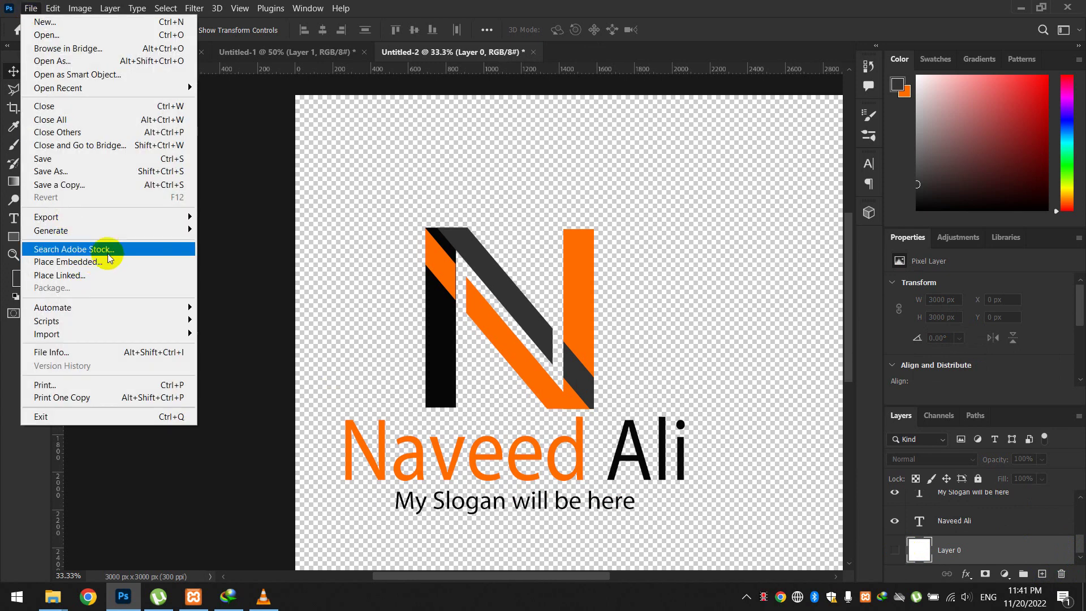
pyautogui.click(122, 218)
pyautogui.click(249, 217)
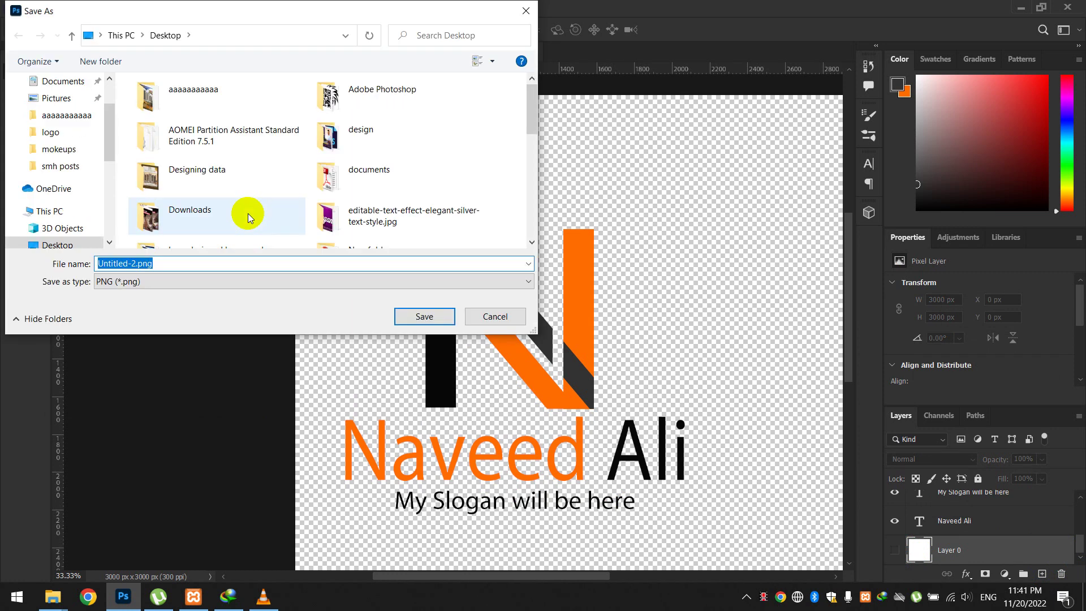
pyautogui.write('naveed ')
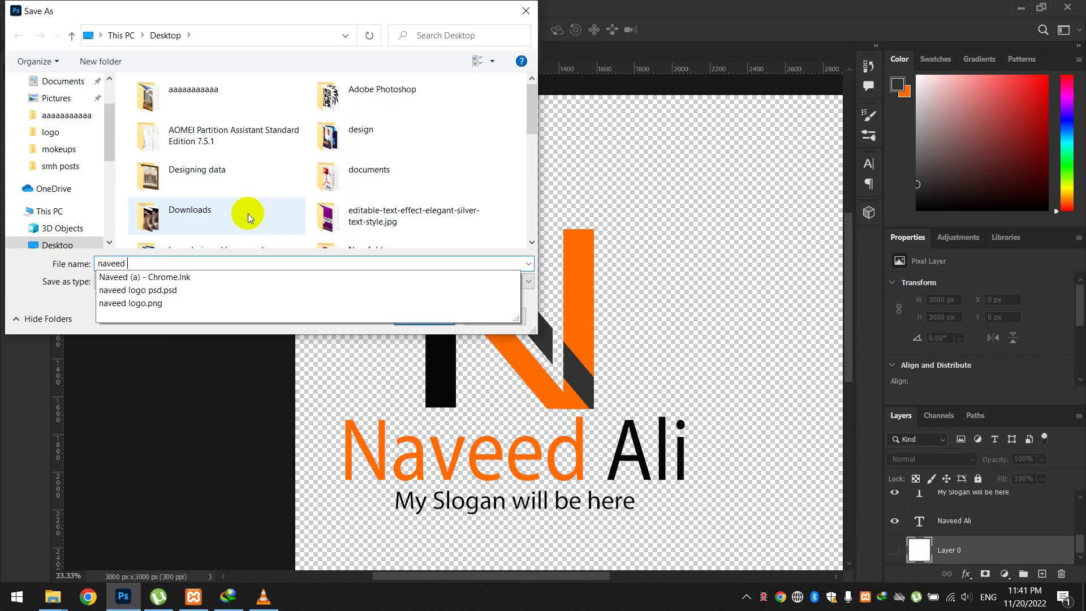
pyautogui.write('logo 2')
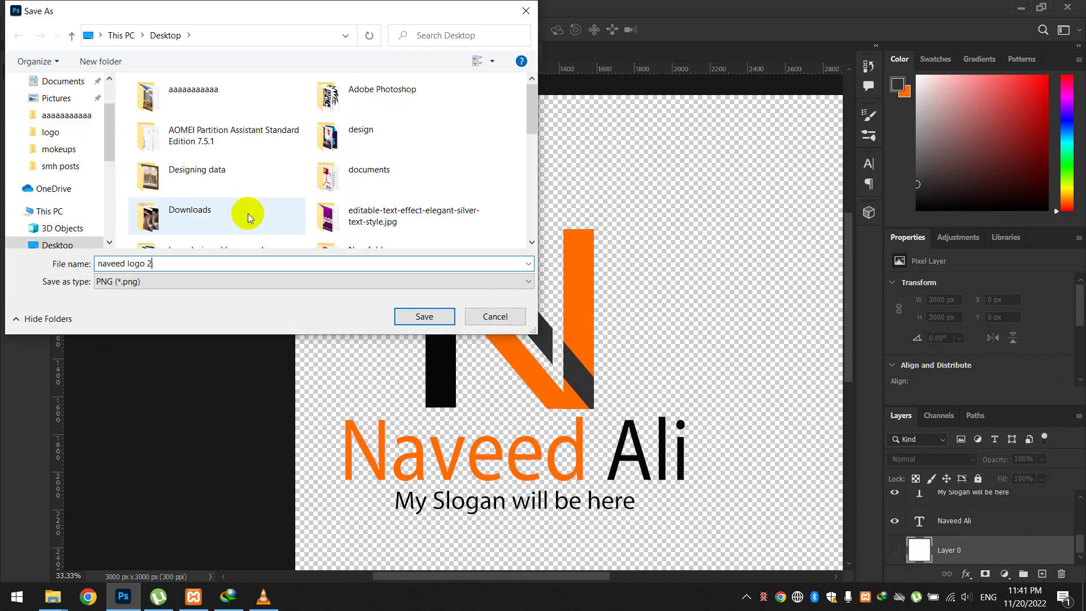
pyautogui.click(432, 320)
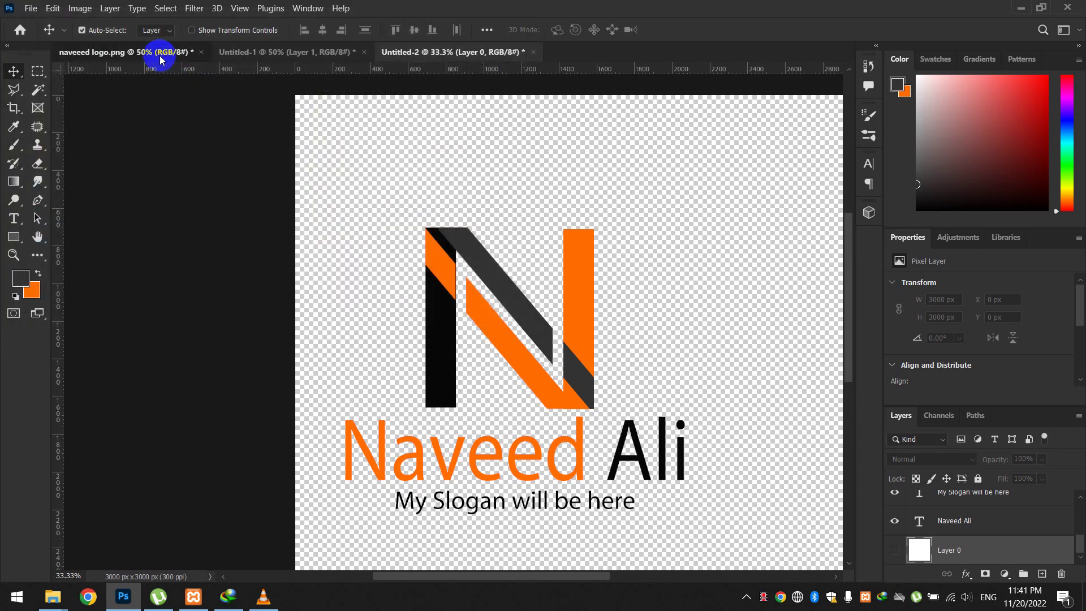
# Close Untitled-1 and naveeed logo.png, discarding changes, then minimize Photoshop to the desktop
pyautogui.click(257, 52)
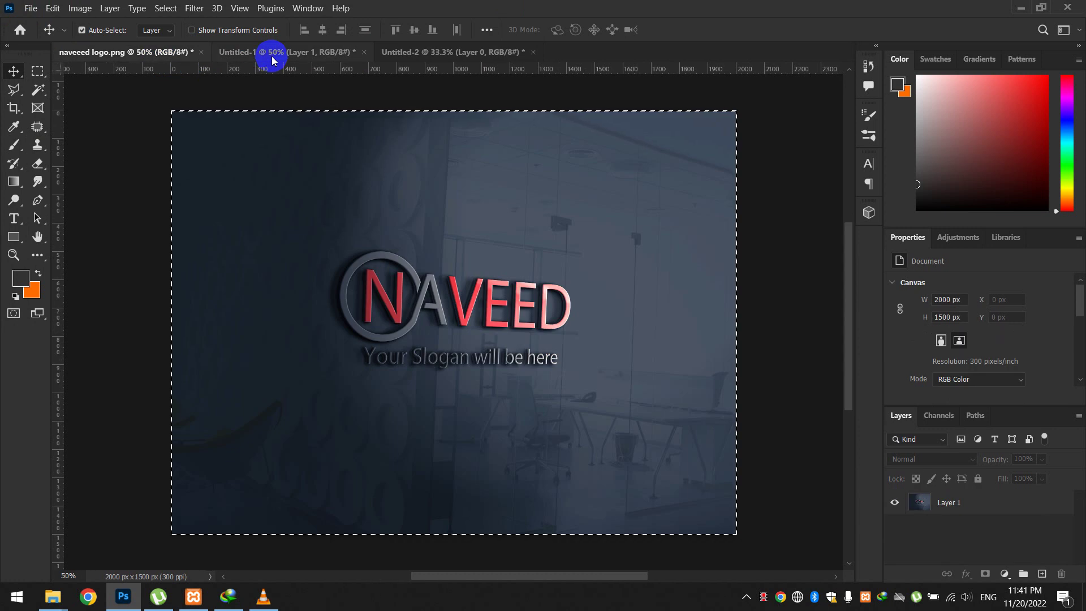
pyautogui.click(279, 54)
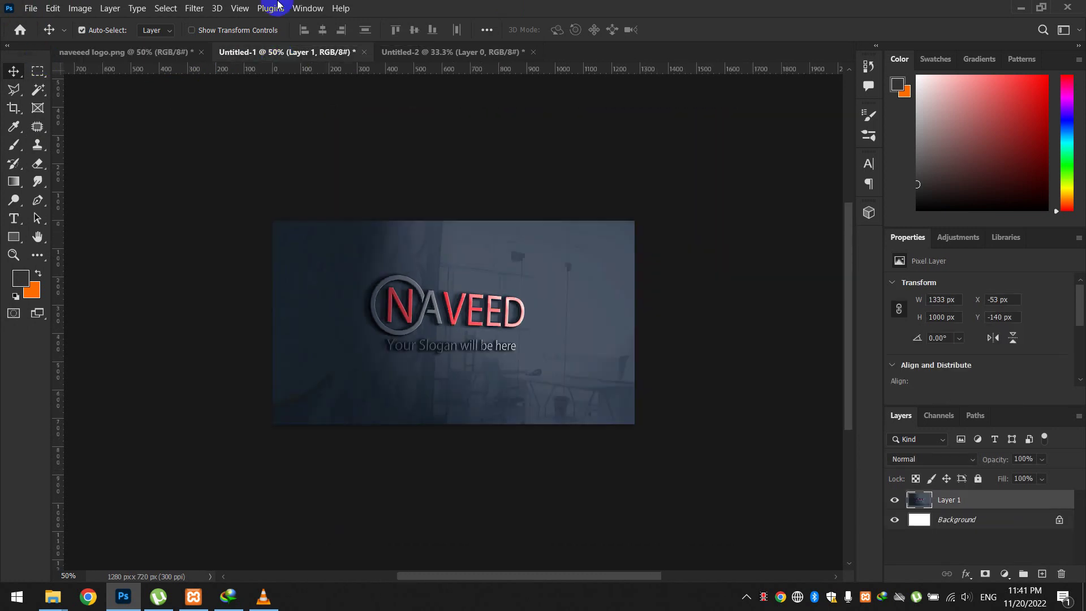
pyautogui.click(365, 52)
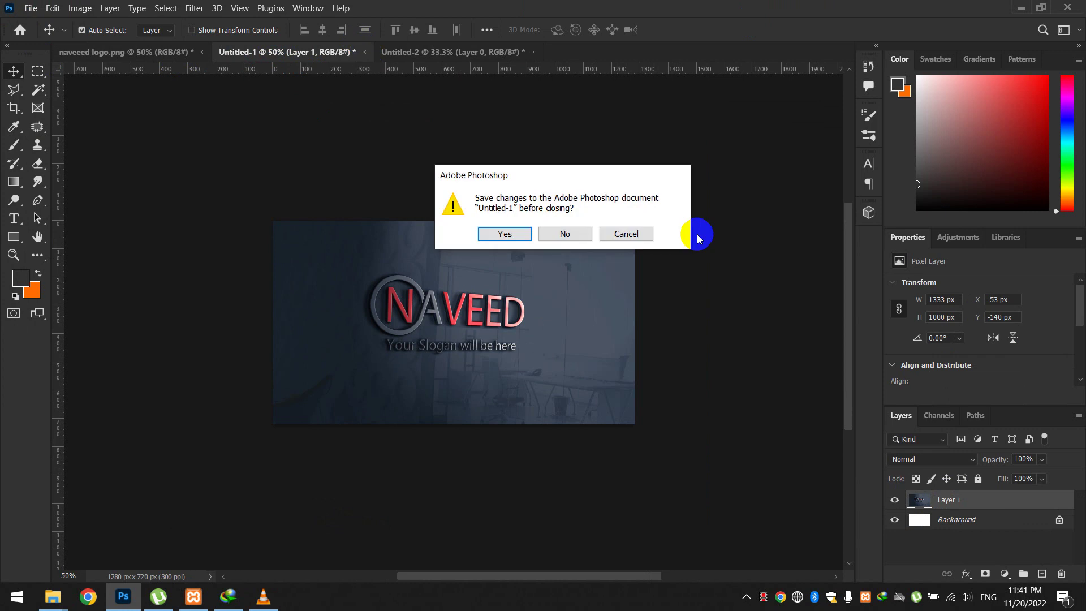
pyautogui.click(582, 232)
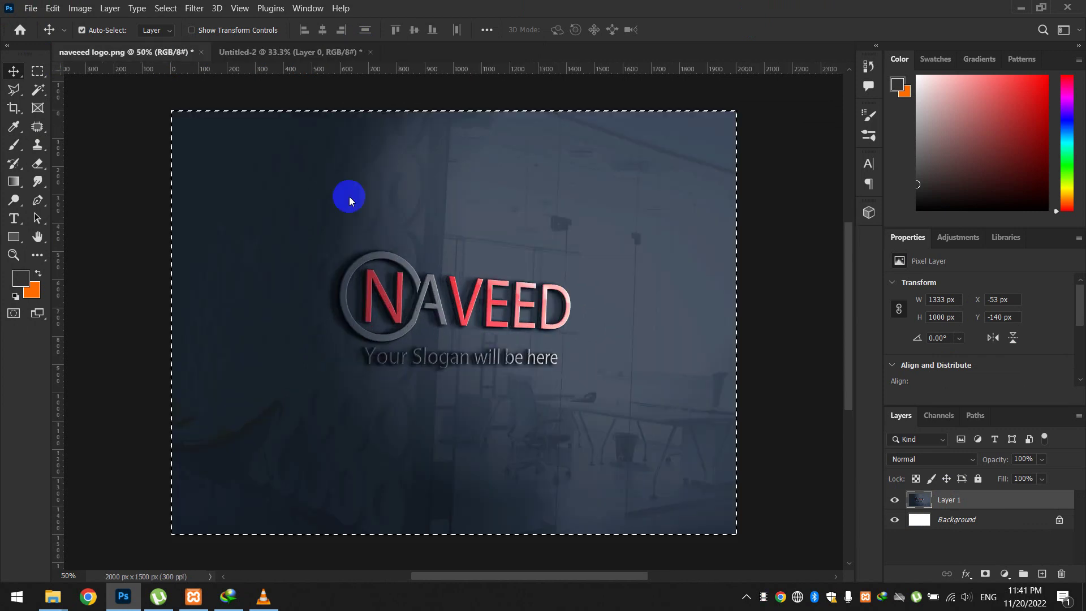
pyautogui.click(202, 52)
pyautogui.click(565, 233)
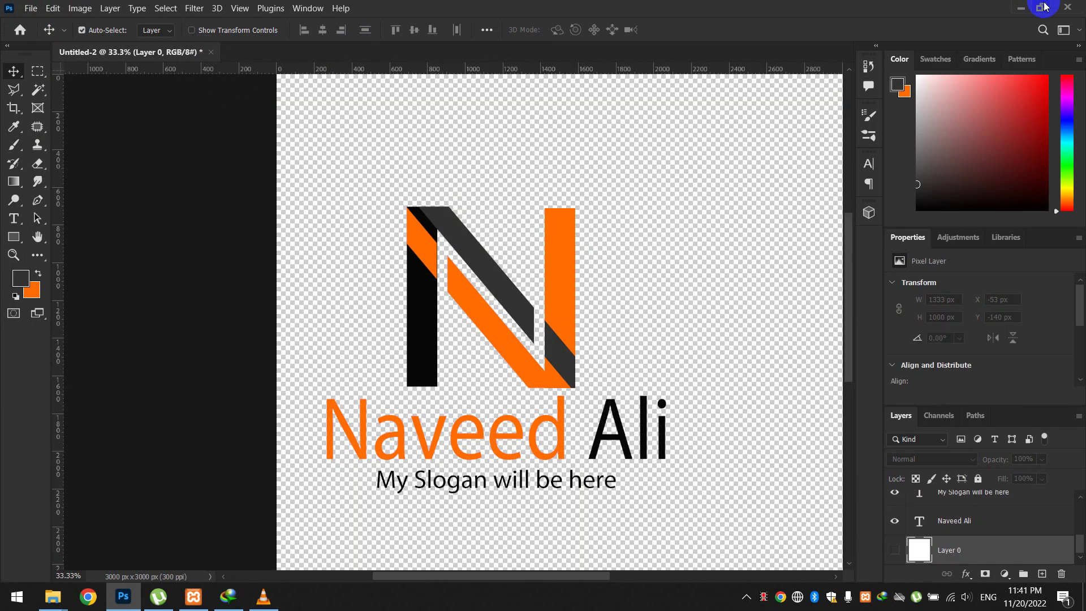
pyautogui.click(1023, 9)
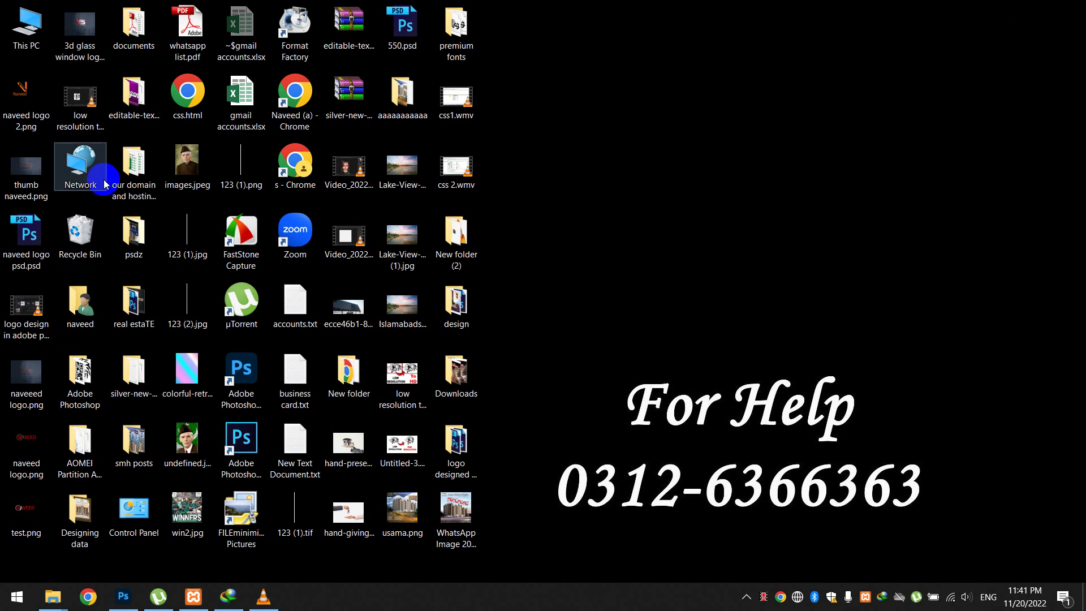
# Open 3d glass window logo mockup.psd from logo designed by naveed › mokeups in Photoshop
pyautogui.click(466, 450)
pyautogui.doubleClick(467, 450)
pyautogui.doubleClick(266, 273)
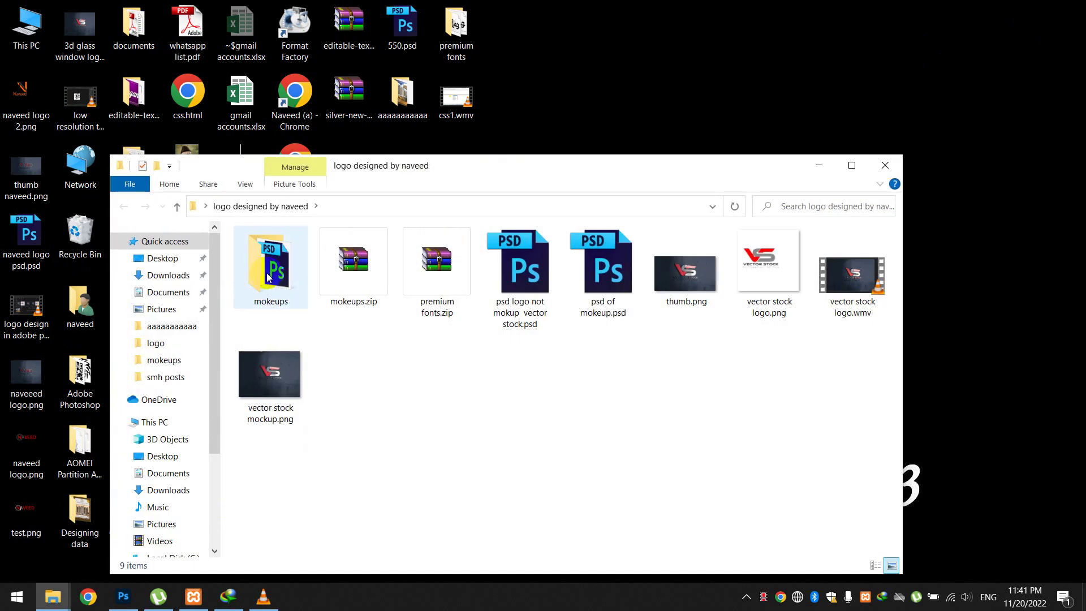
pyautogui.doubleClick(267, 273)
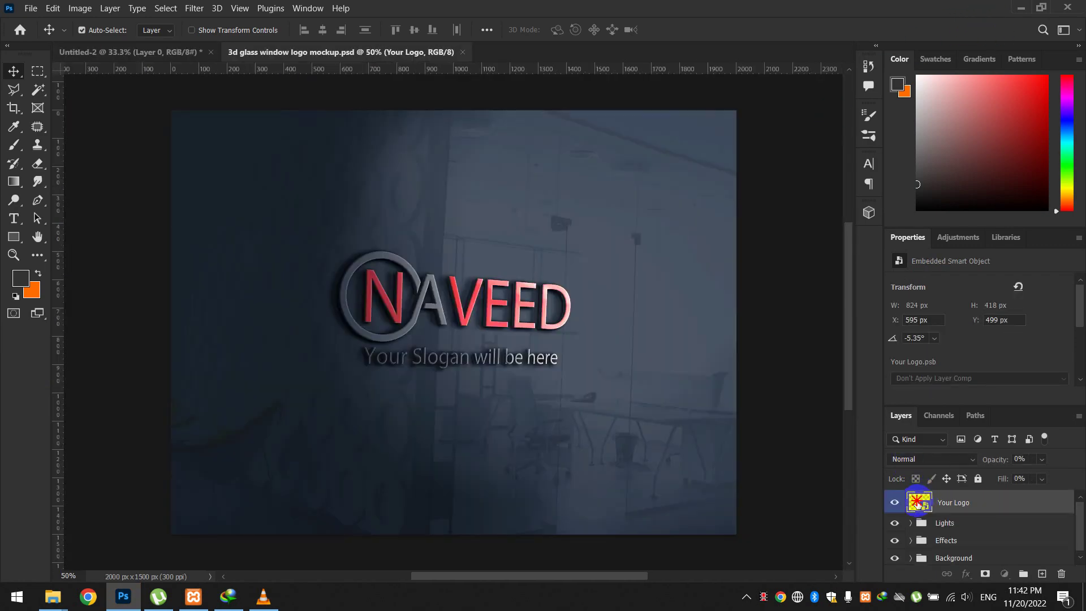
# Open the Your Logo smart object and drag naveed logo 2.png from the desktop onto its canvas
pyautogui.doubleClick(919, 502)
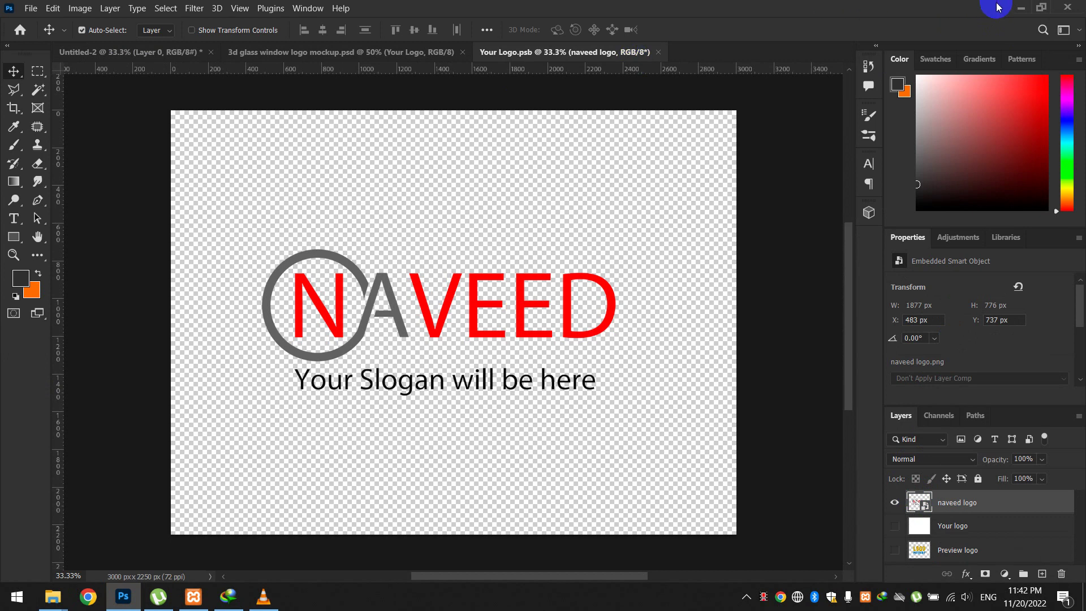
pyautogui.click(1023, 8)
pyautogui.click(888, 162)
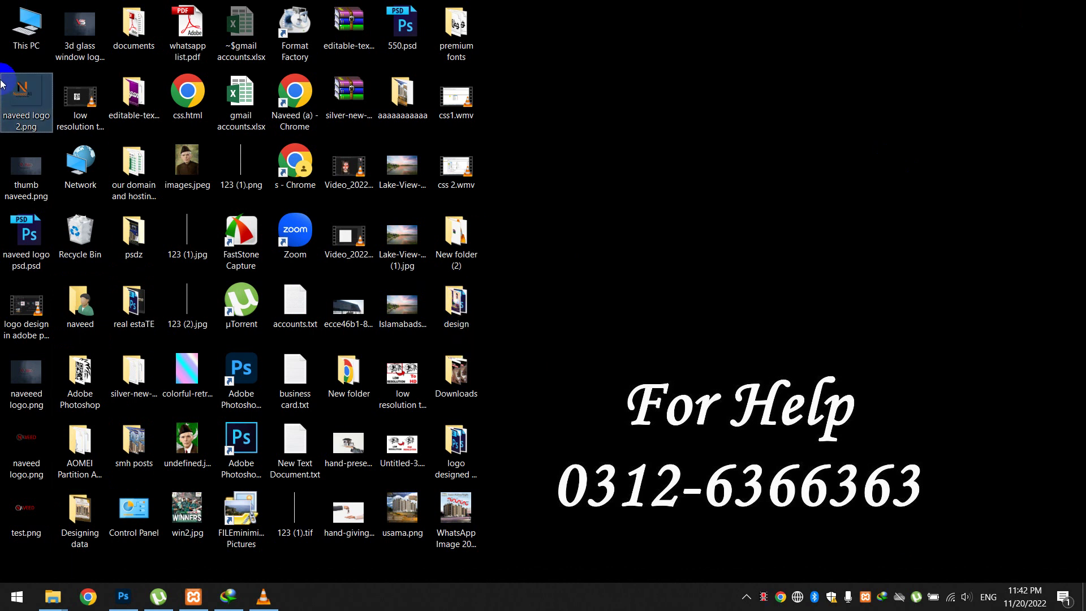
pyautogui.moveTo(27, 92); pyautogui.dragTo(421, 358)
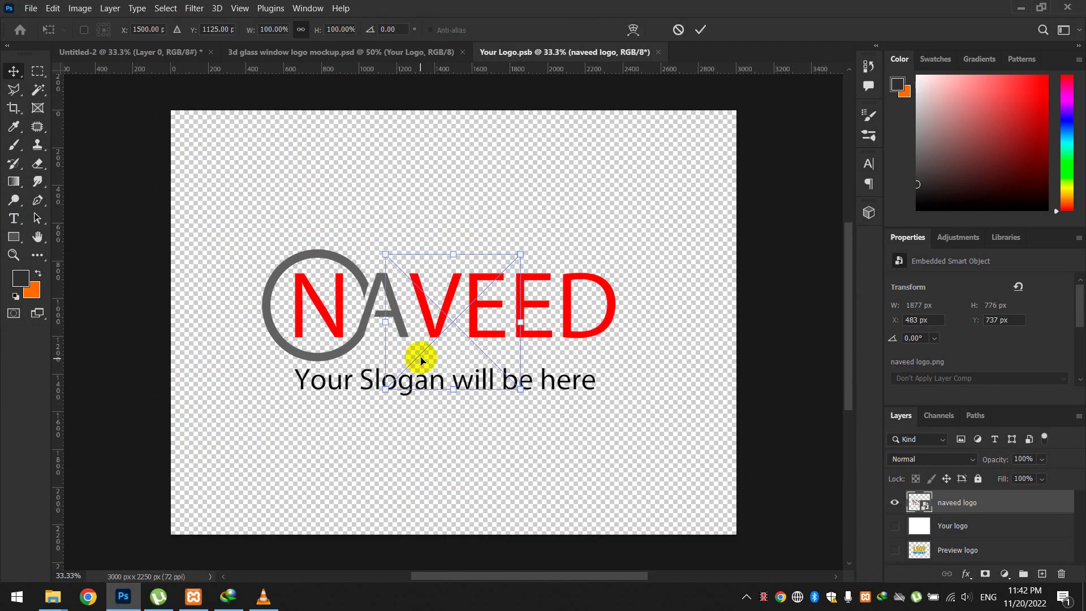
# Hide the old red NAVEED layer and scale naveed logo 2 up to about three times its size
pyautogui.click(914, 562)
pyautogui.click(896, 526)
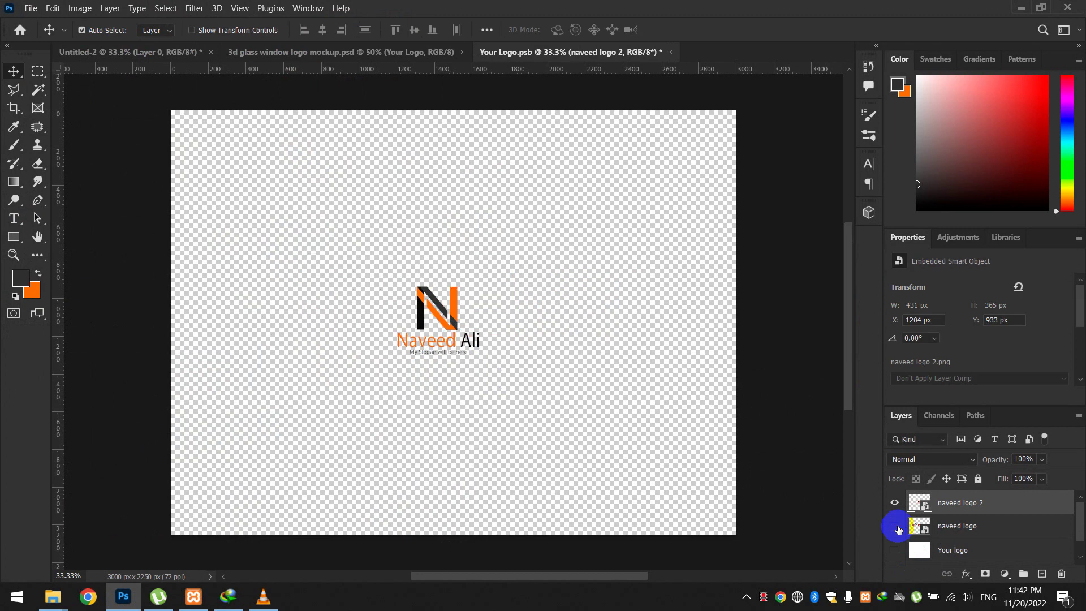
pyautogui.hotkey('ctrl', 't')
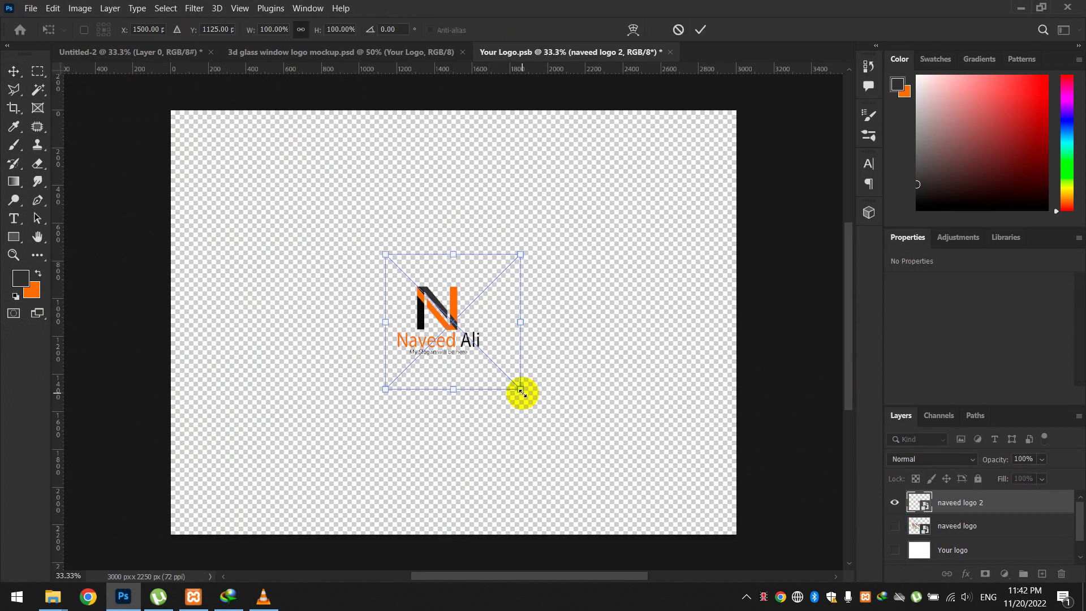
pyautogui.moveTo(523, 393); pyautogui.dragTo(866, 572)
pyautogui.moveTo(549, 399); pyautogui.dragTo(388, 198)
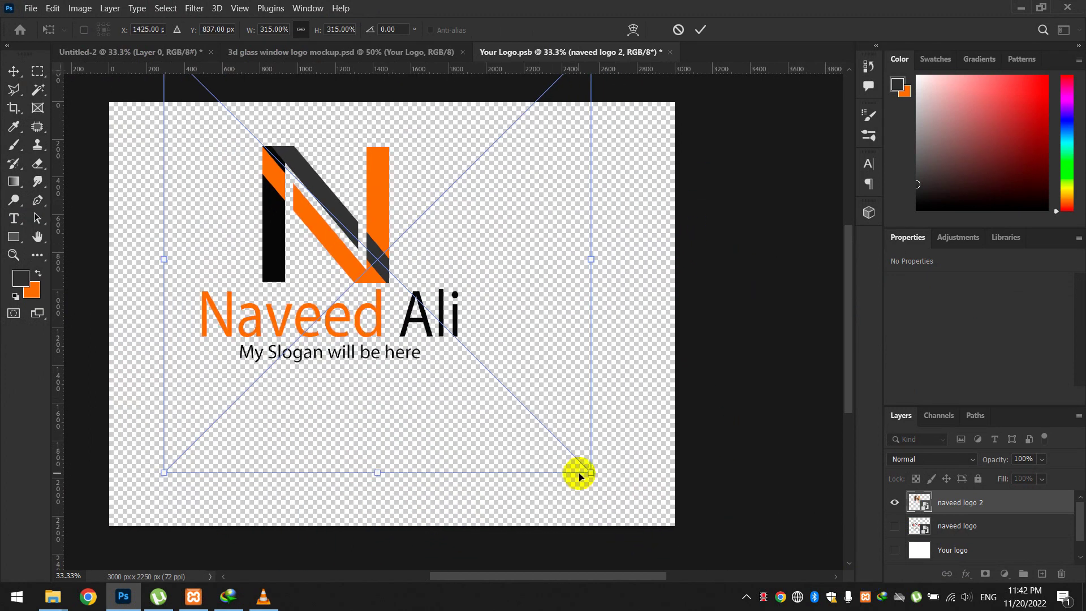
pyautogui.moveTo(589, 473); pyautogui.dragTo(660, 509)
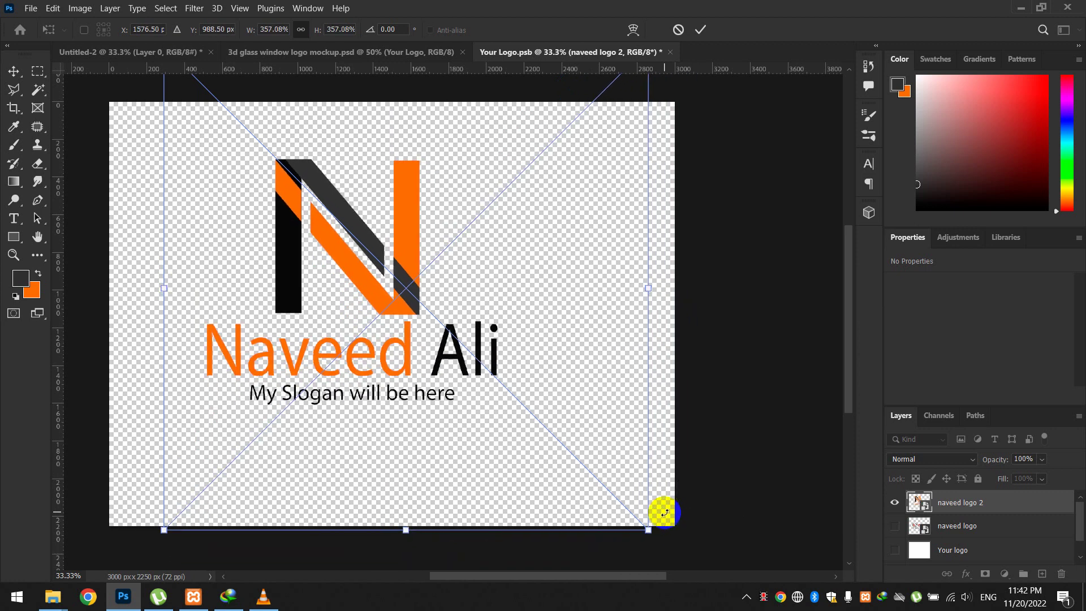
pyautogui.click(14, 71)
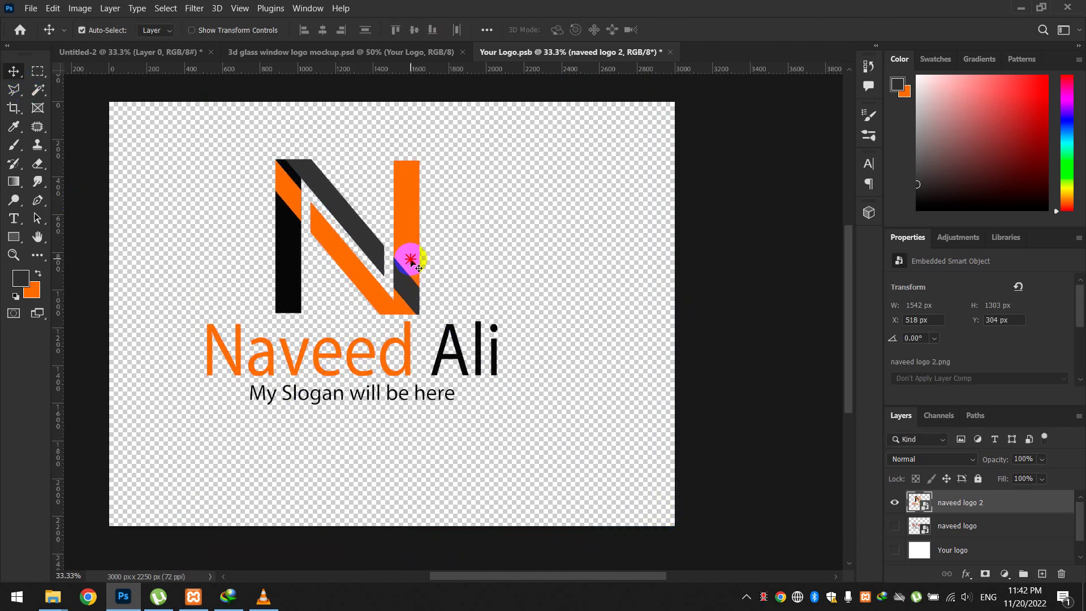
# Center the enlarged logo, save Your Logo.psb, and view the updated glass window mockup
pyautogui.moveTo(412, 264); pyautogui.dragTo(444, 281)
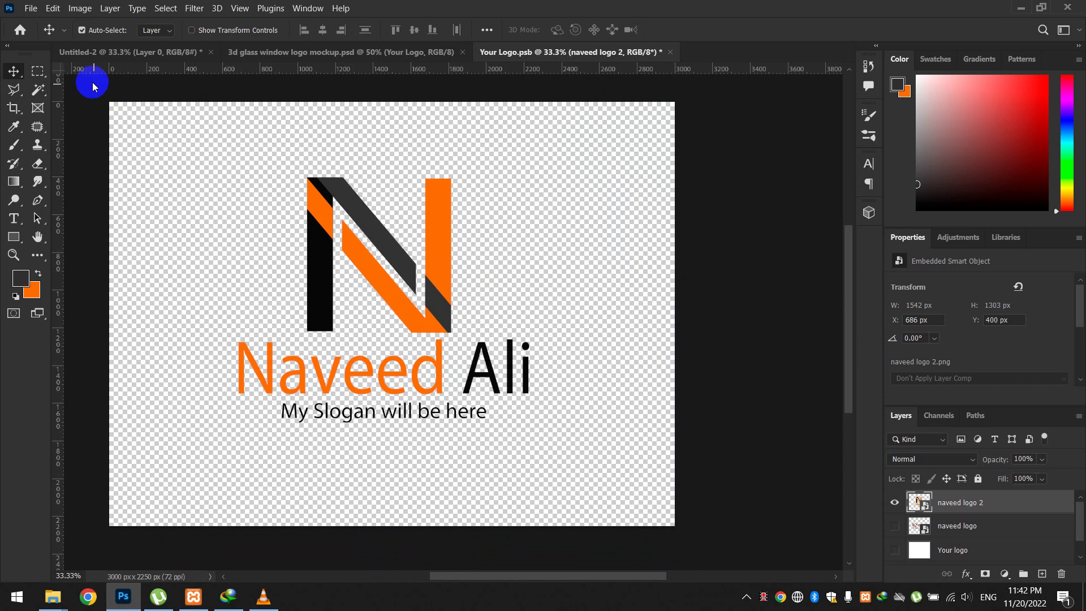
pyautogui.hotkey('ctrl', 's')
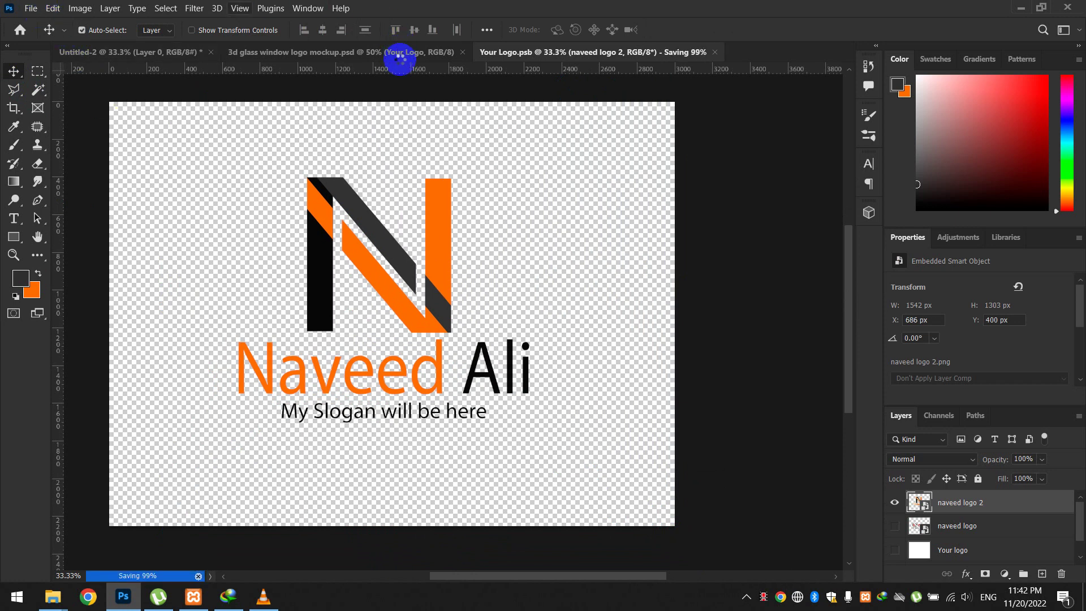
pyautogui.click(400, 57)
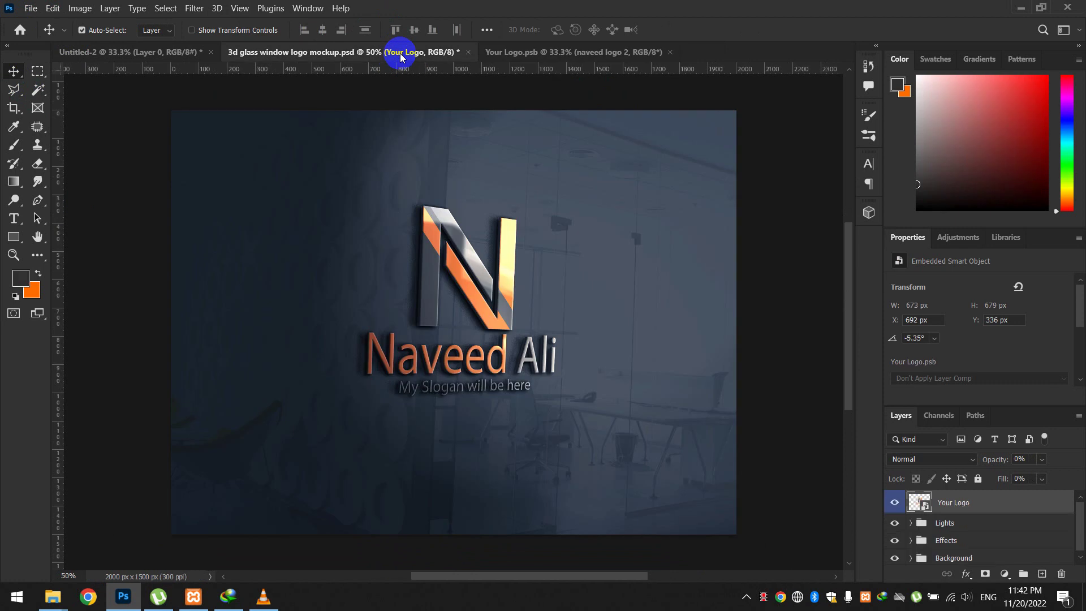